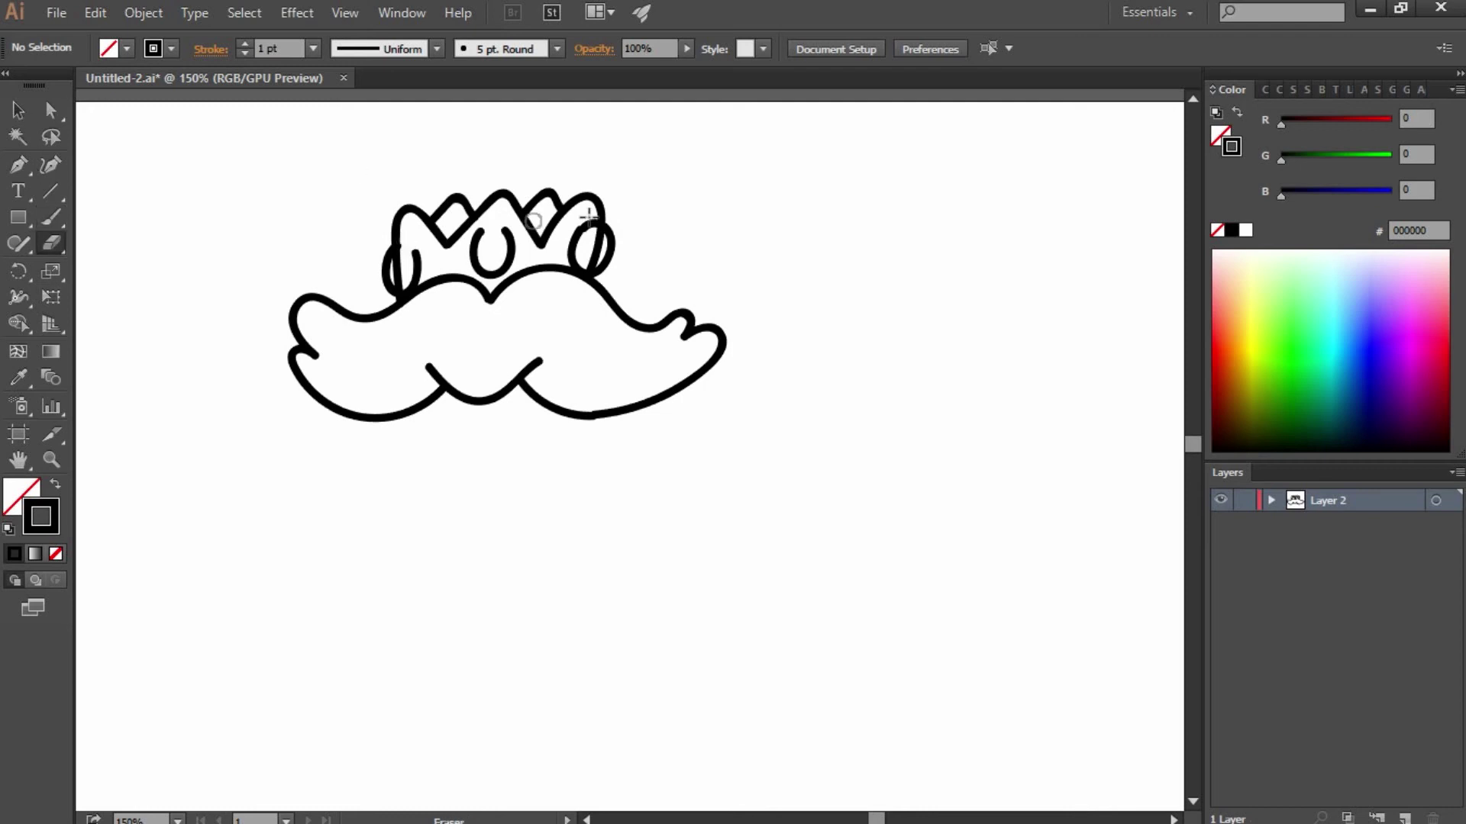
Step: Erase the crown lines running through the three oval jewels and complete the jewel outlines with the Paintbrush
left_click(412, 217, "ctrl")
left_click_drag(397, 252, 397, 297)
left_click(491, 245, "ctrl")
key("b")
left_click(183, 229, "ctrl")
left_click(590, 228, "ctrl")
left_click_drag(581, 222, 605, 223)
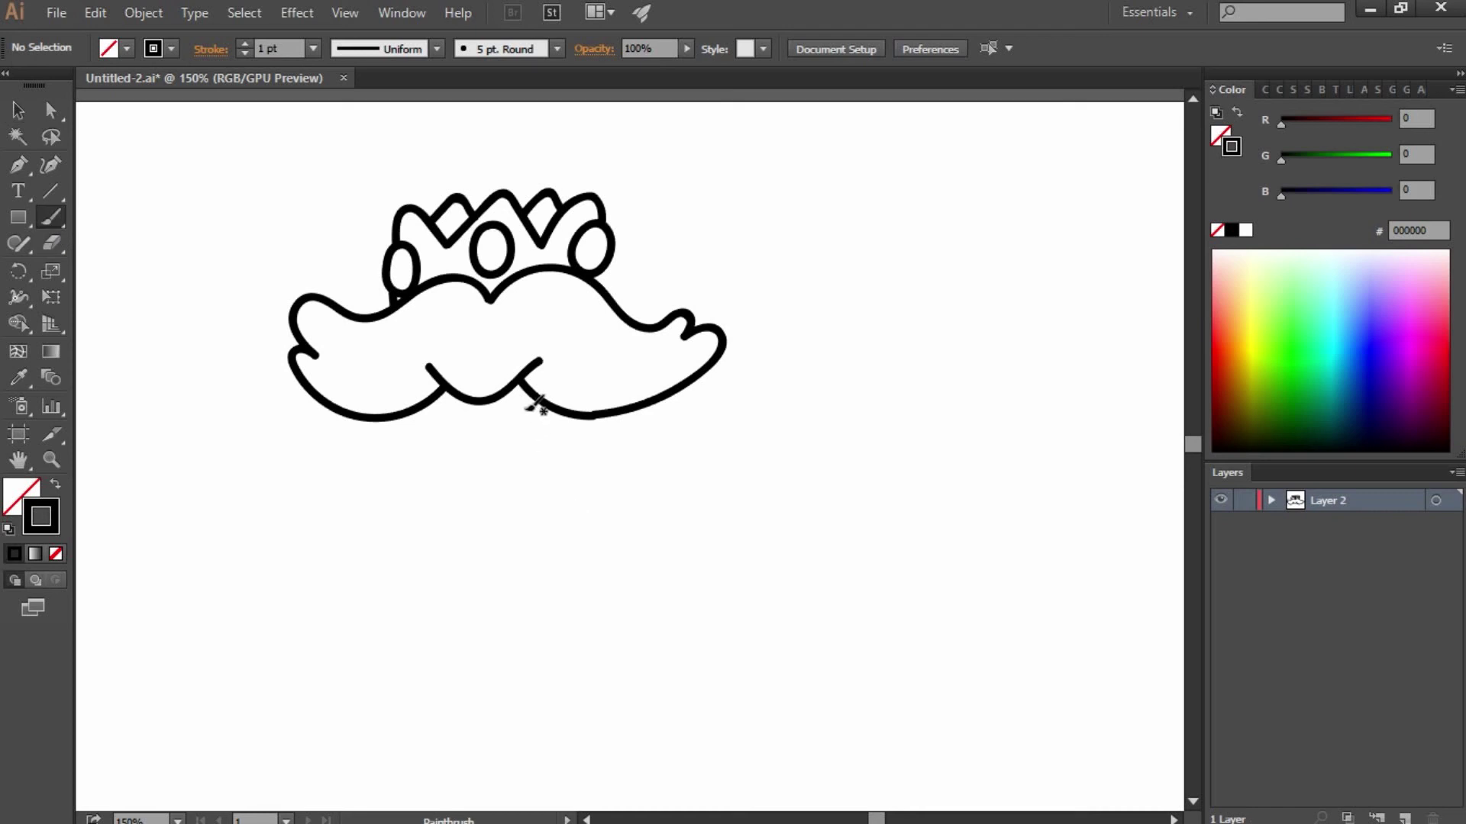
Step: Paint a large oval eye outline beneath the right half of the hair
left_click_drag(538, 504, 526, 409)
left_click(533, 435, "ctrl")
key("v")
left_click(568, 458)
left_click_drag(578, 530, 594, 537)
left_click(589, 514, "ctrl")
key("b")
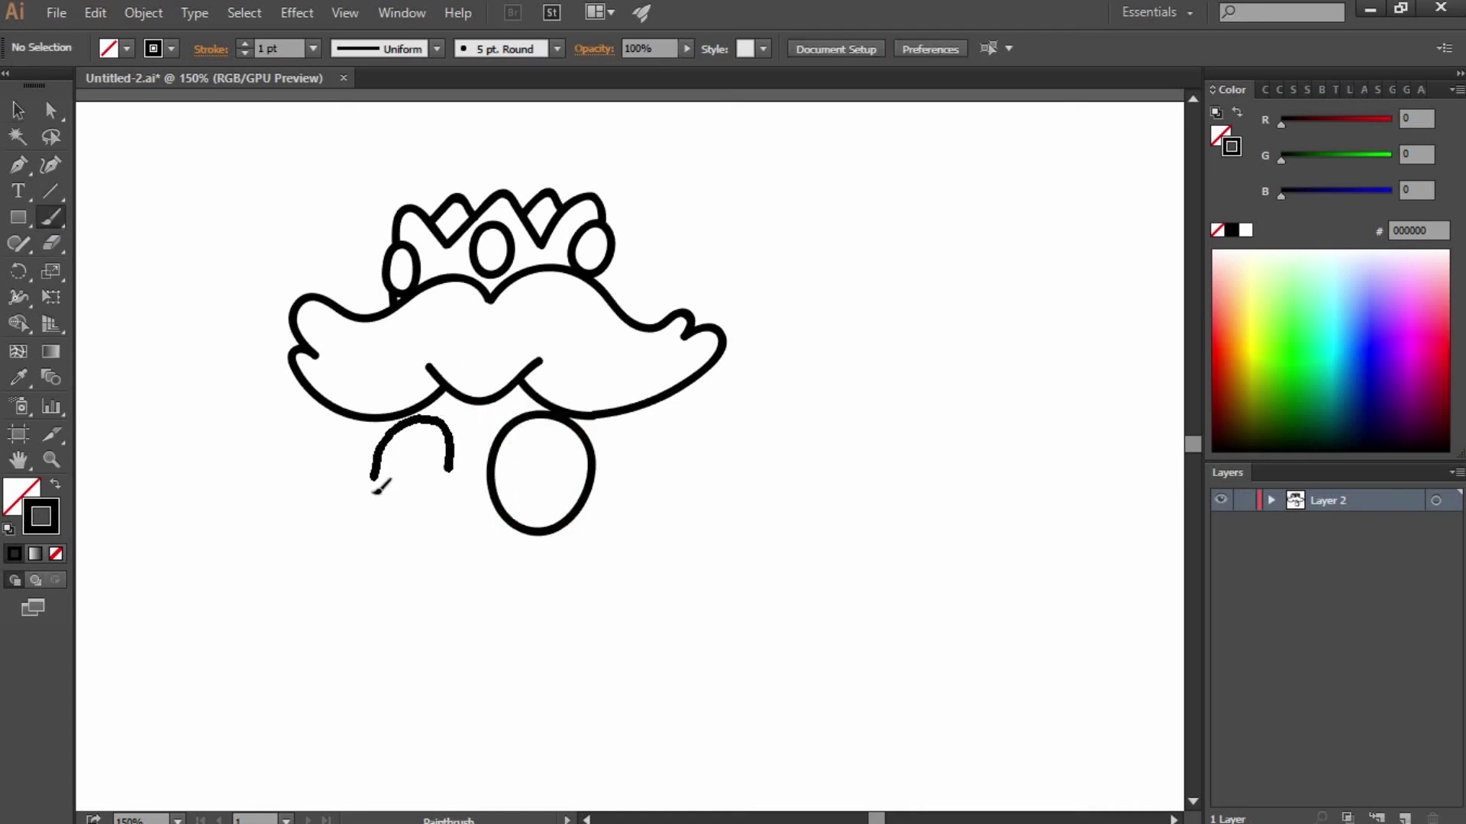
Step: Paint a smaller oval eye to the left, then resize the large eye and move it close beside it
left_click_drag(380, 471, 451, 468)
left_click(18, 109)
left_click(447, 481)
left_click(509, 535)
left_click_drag(556, 491, 529, 475)
left_click(454, 500)
left_click_drag(458, 507, 460, 510)
left_click(568, 489, "ctrl")
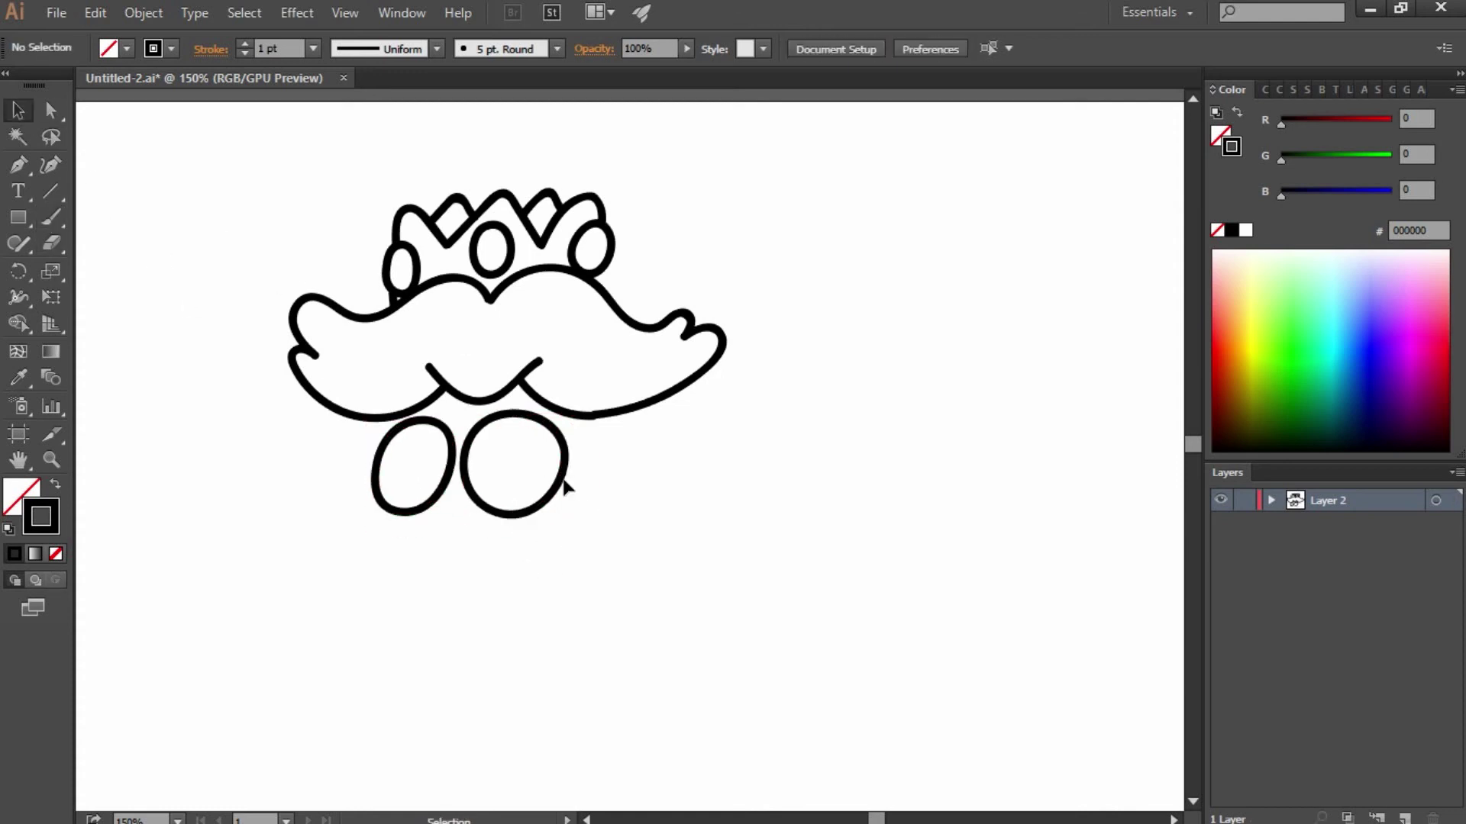
left_click_drag(568, 489, 580, 497)
left_click(578, 550, "ctrl")
Step: Paint the filled pupils, eyelashes, nose, mouth and curved face outline below the hair
key("b")
left_click_drag(384, 455, 434, 426)
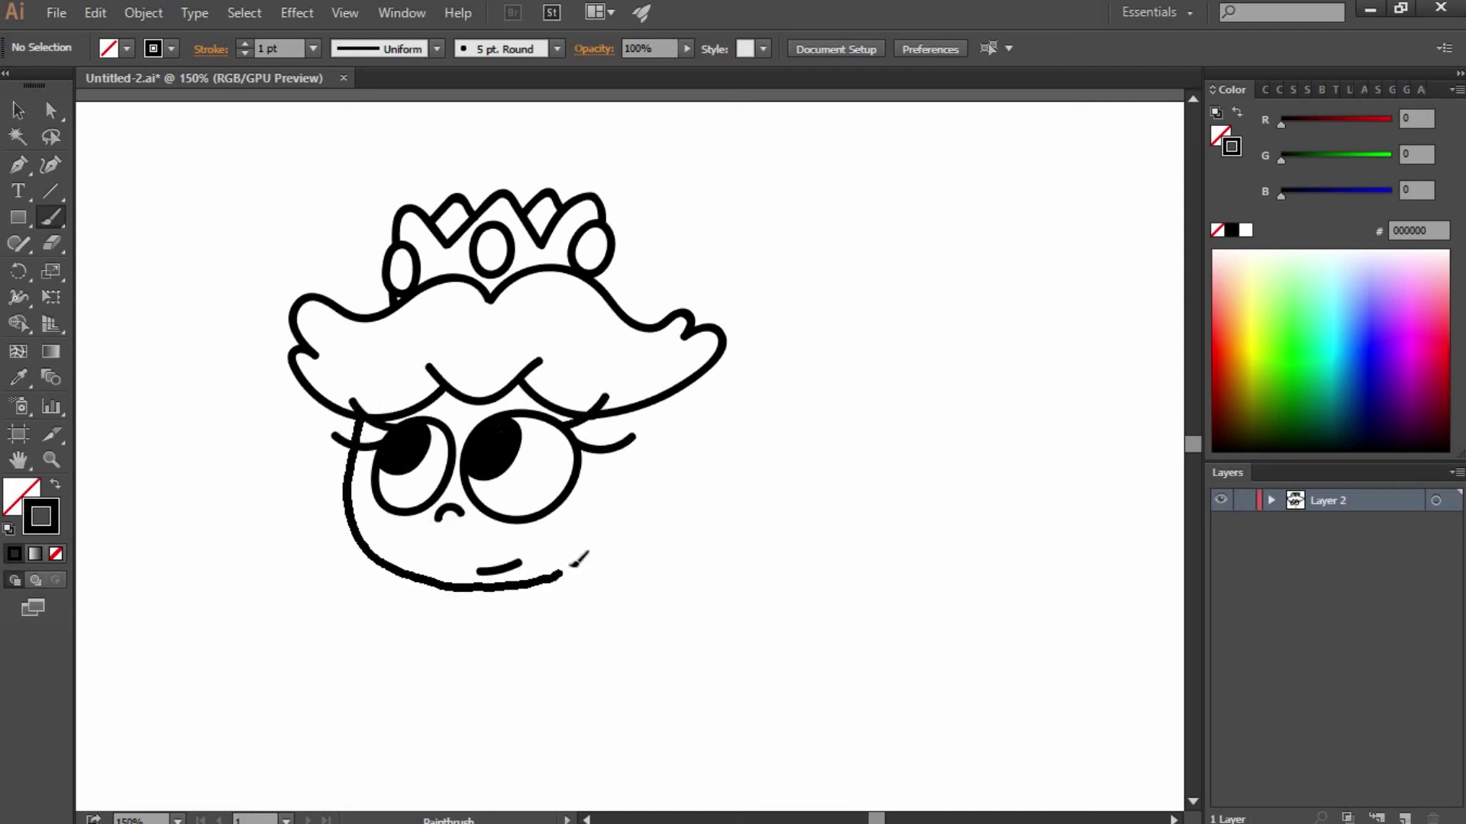
left_click_drag(578, 559, 620, 419)
Step: Move the fringe's centre curl slightly down and left, closer to the eyes
key("v")
left_click_drag(507, 399, 496, 410)
left_click(305, 328)
left_click(175, 210)
Step: Paint a side lock of hair with a curled tip along the face's right edge, removing the unwanted strokes
key("b")
mouse_move(597, 418)
left_mouse_down()
mouse_move(573, 524)
mouse_move(641, 406)
left_mouse_up()
key("ctrl+z")
key("ctrl+z")
key("v")
left_click(254, 239)
left_click(313, 509)
key("Delete")
key("b")
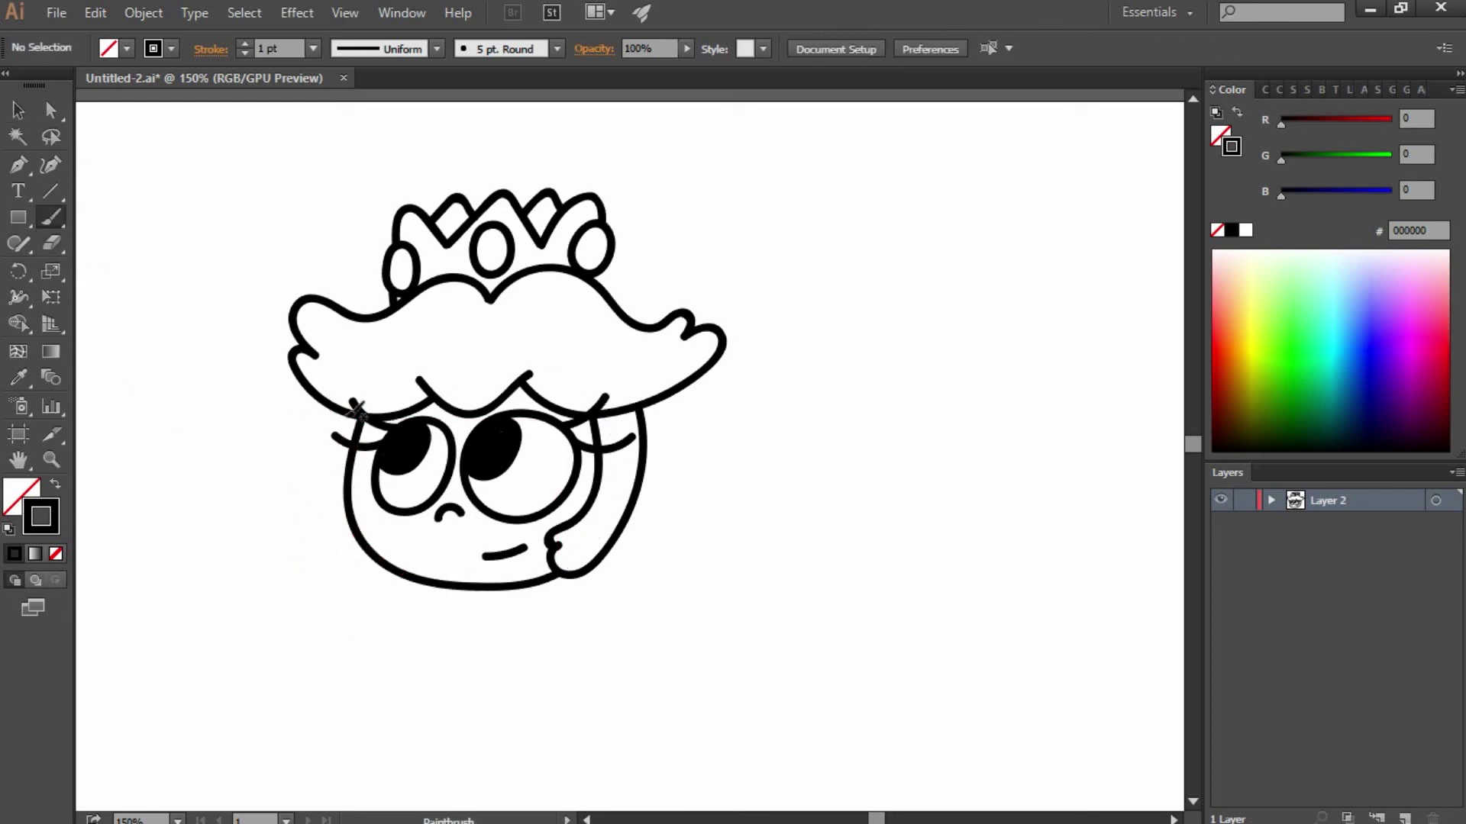
Step: Paint a matching side lock with a curled tip along the face's left edge
left_click_drag(313, 541, 367, 555)
key("ctrl+z")
mouse_move(352, 409)
left_mouse_down()
mouse_move(328, 508)
mouse_move(374, 571)
left_mouse_up()
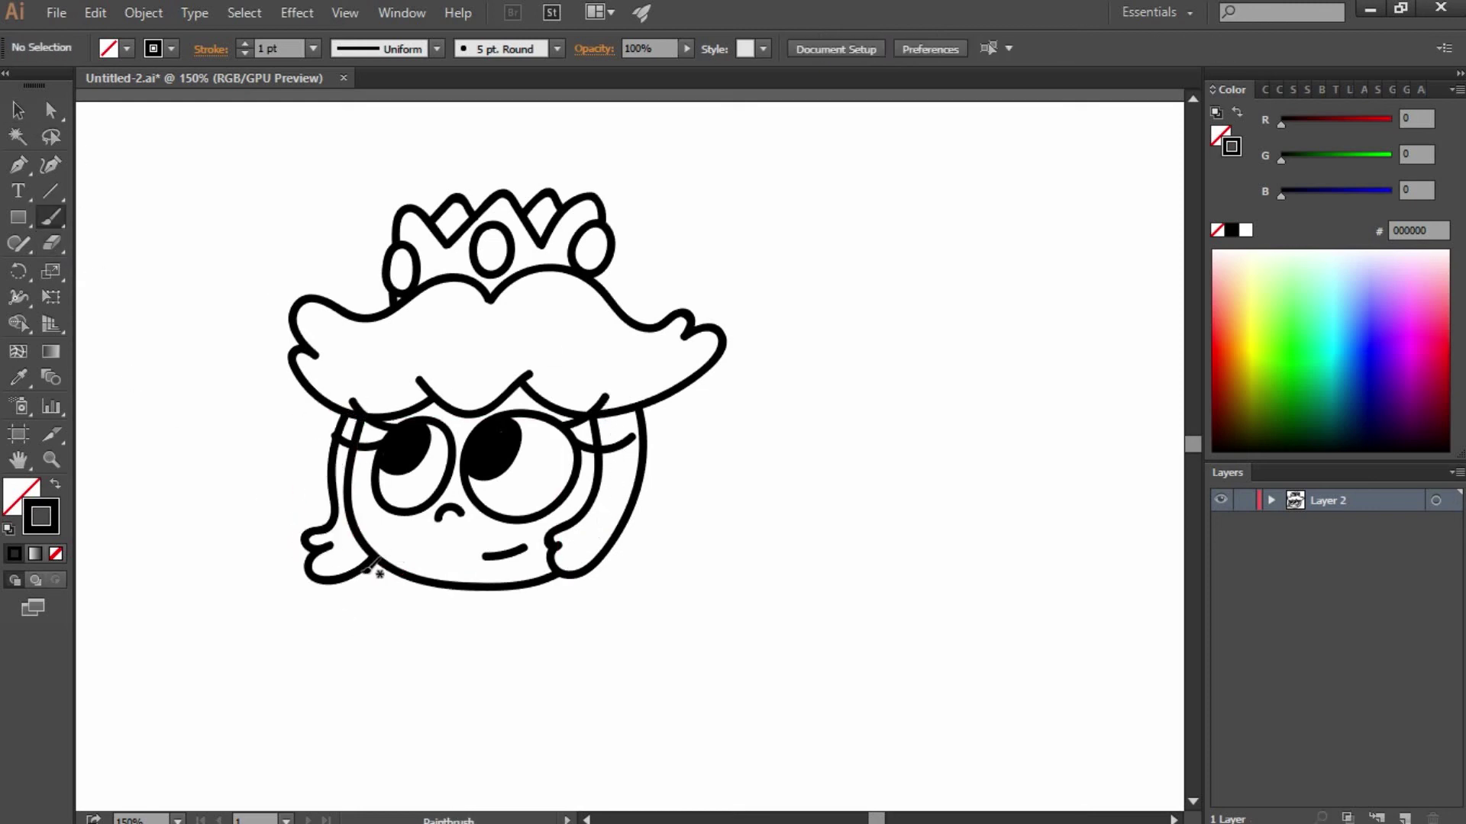
Step: Repaint the right side lock slightly wider in place of the old one and add a round earring on each side
left_click_drag(644, 513, 641, 408)
key("v")
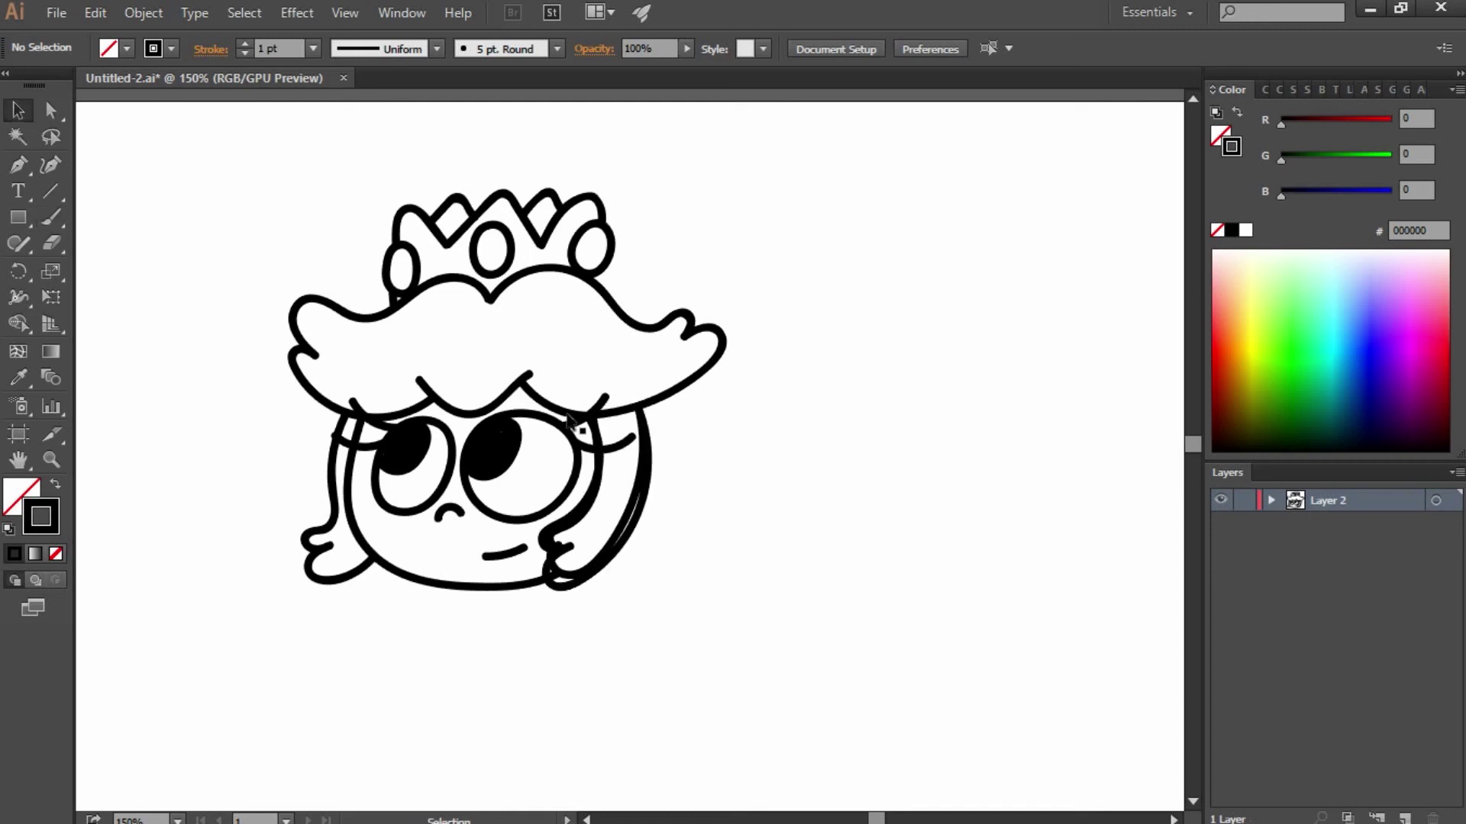
left_click(495, 603)
left_click(496, 590)
left_click(575, 523)
key("b")
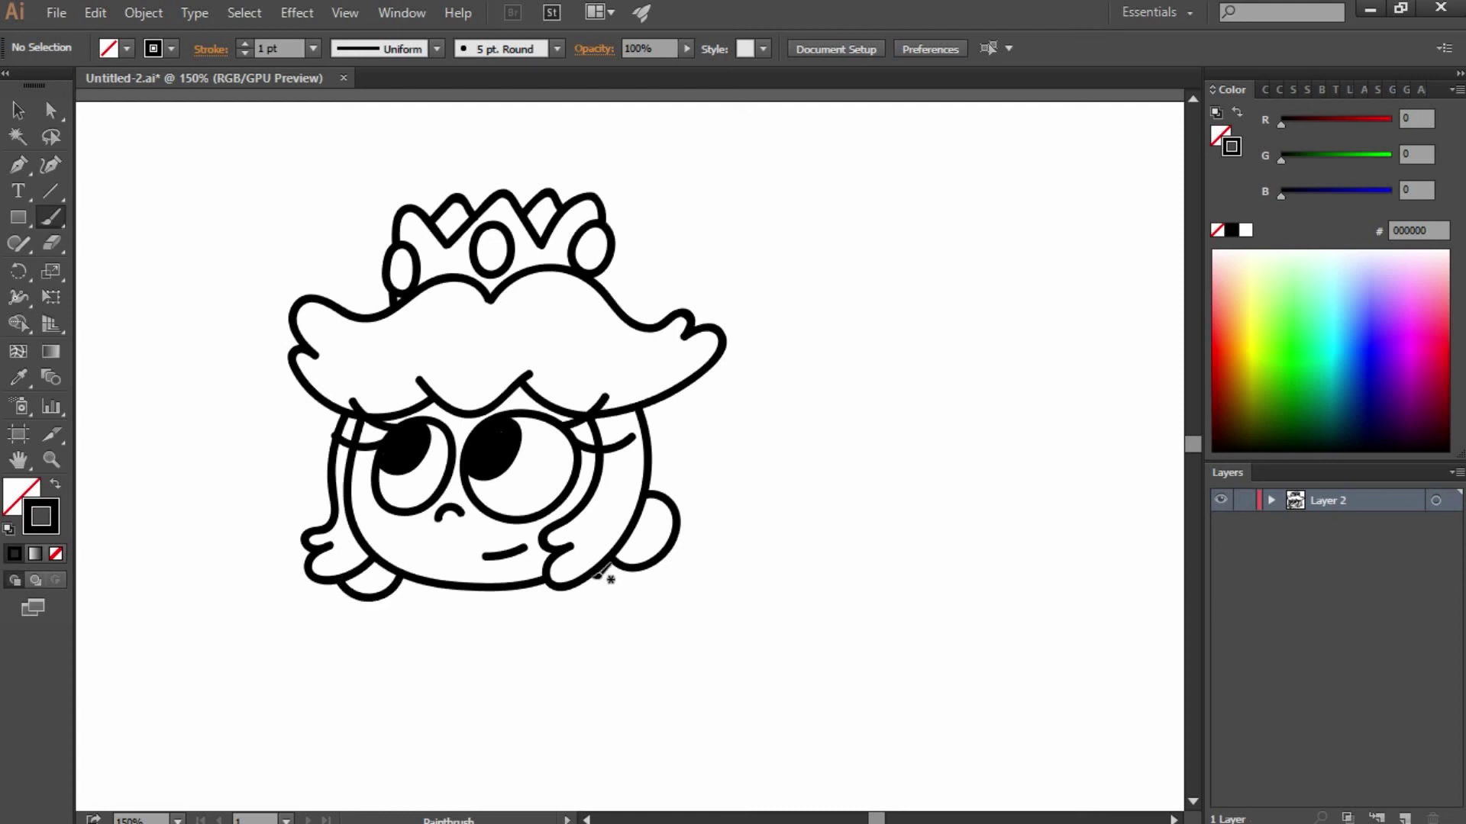
Step: Replace the right earring with one placed lower, tucked against the side lock's tip
left_click_drag(672, 544, 675, 534)
key("v")
left_click(675, 526)
key("Delete")
left_click(649, 538)
key("ctrl+shift+a")
Step: Delete the mouth and repaint it as a short slanted smile closer to the nose
left_click(506, 551)
key("Delete")
key("b")
mouse_move(456, 557)
left_mouse_down()
mouse_move(504, 542)
mouse_move(478, 507)
left_mouse_up()
key("shift+e")
key("b")
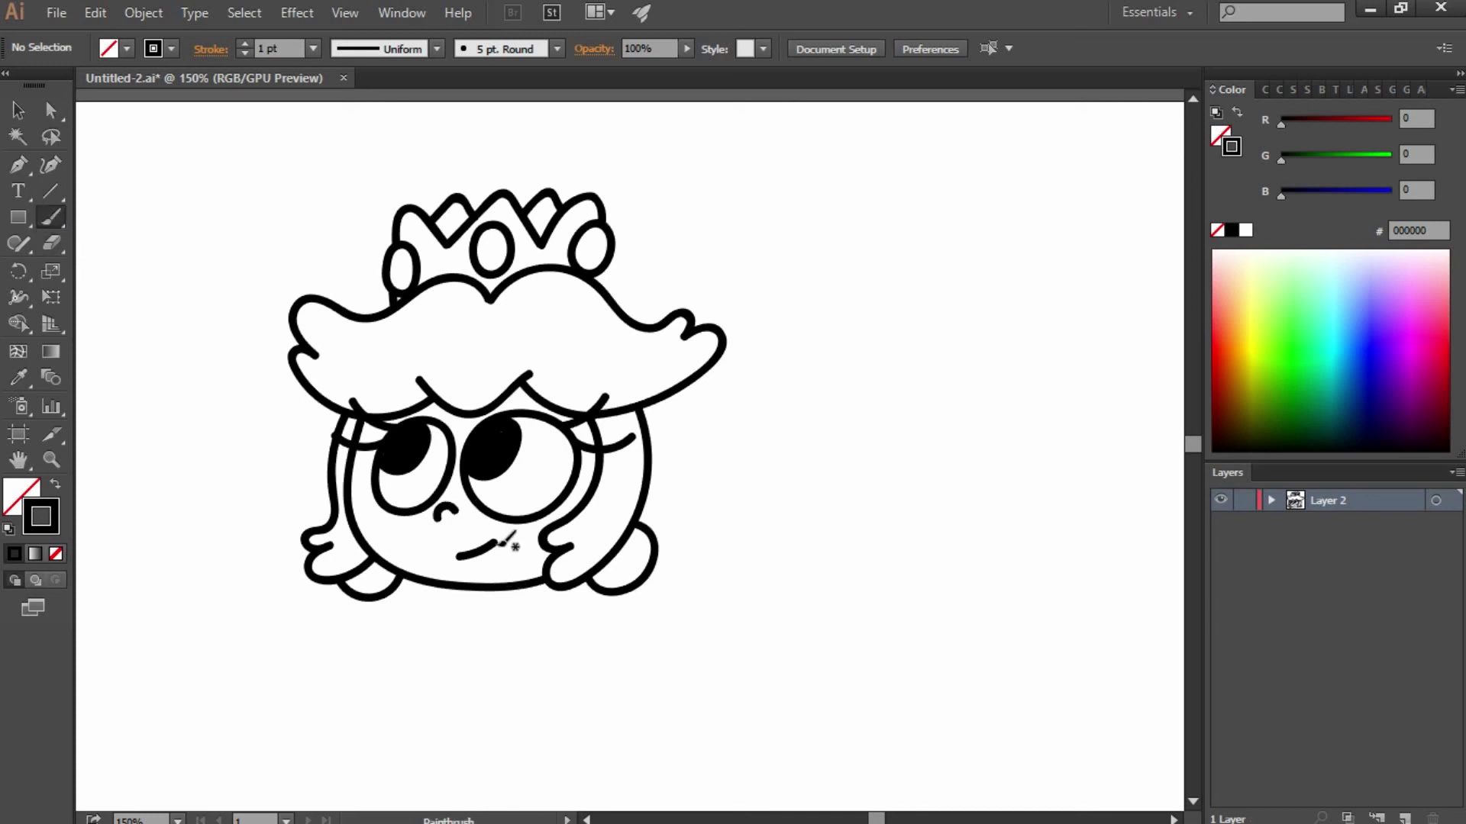
Step: Paint the gloved arm with its hand raised under the chin and erase the face outline crossing the hand
scroll(544, 536, "down", 2)
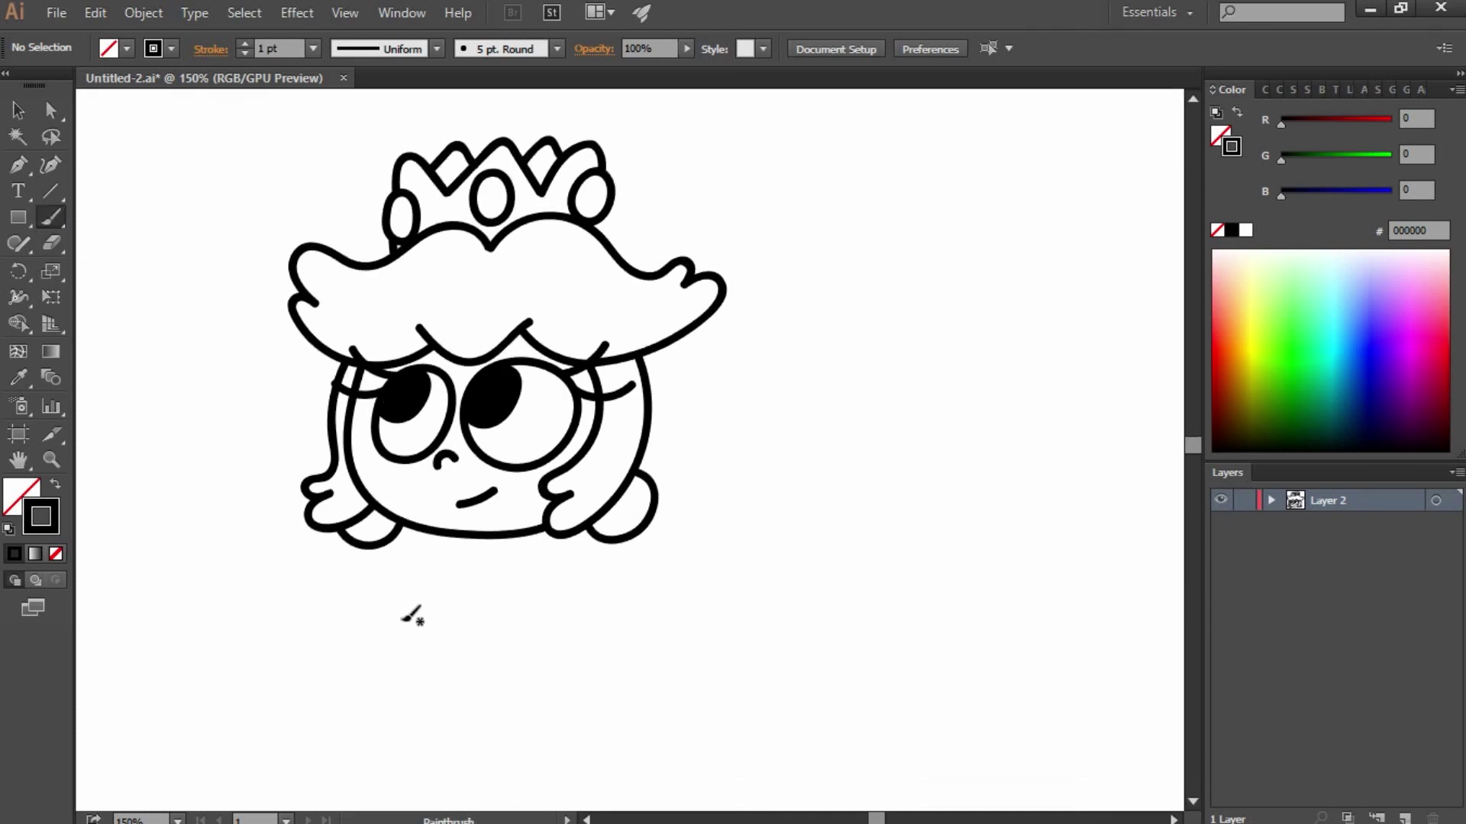
mouse_move(443, 586)
left_mouse_down()
mouse_move(313, 645)
mouse_move(424, 622)
mouse_move(440, 564)
mouse_move(508, 530)
left_mouse_up()
key("v")
left_click(546, 527)
left_click(51, 244)
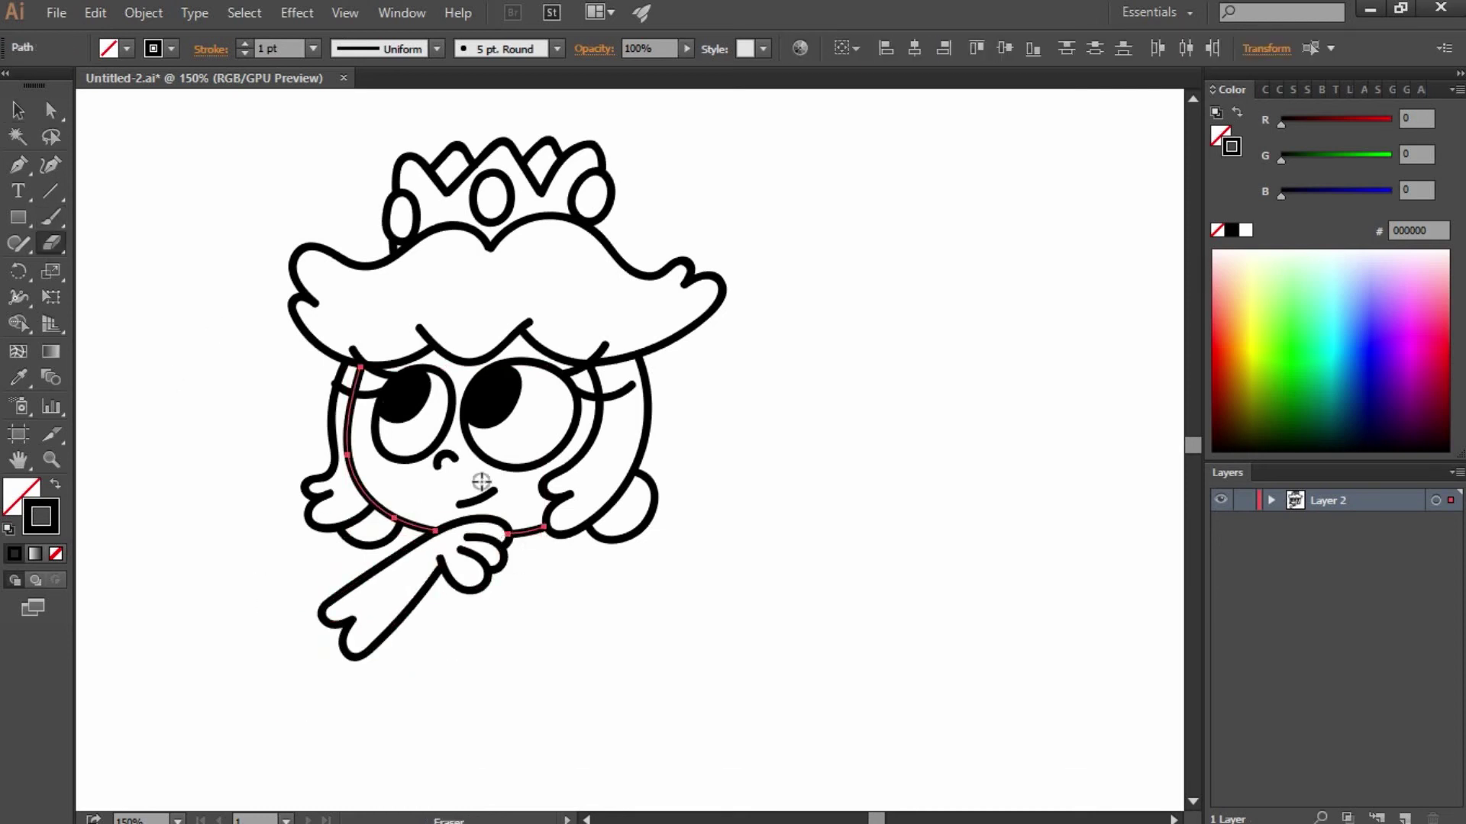
key("ctrl+shift+a")
Step: Paint the raised glove's cuff and shoulder line, and add a puffed sleeve with a frilled edge on the right shoulder
key("b")
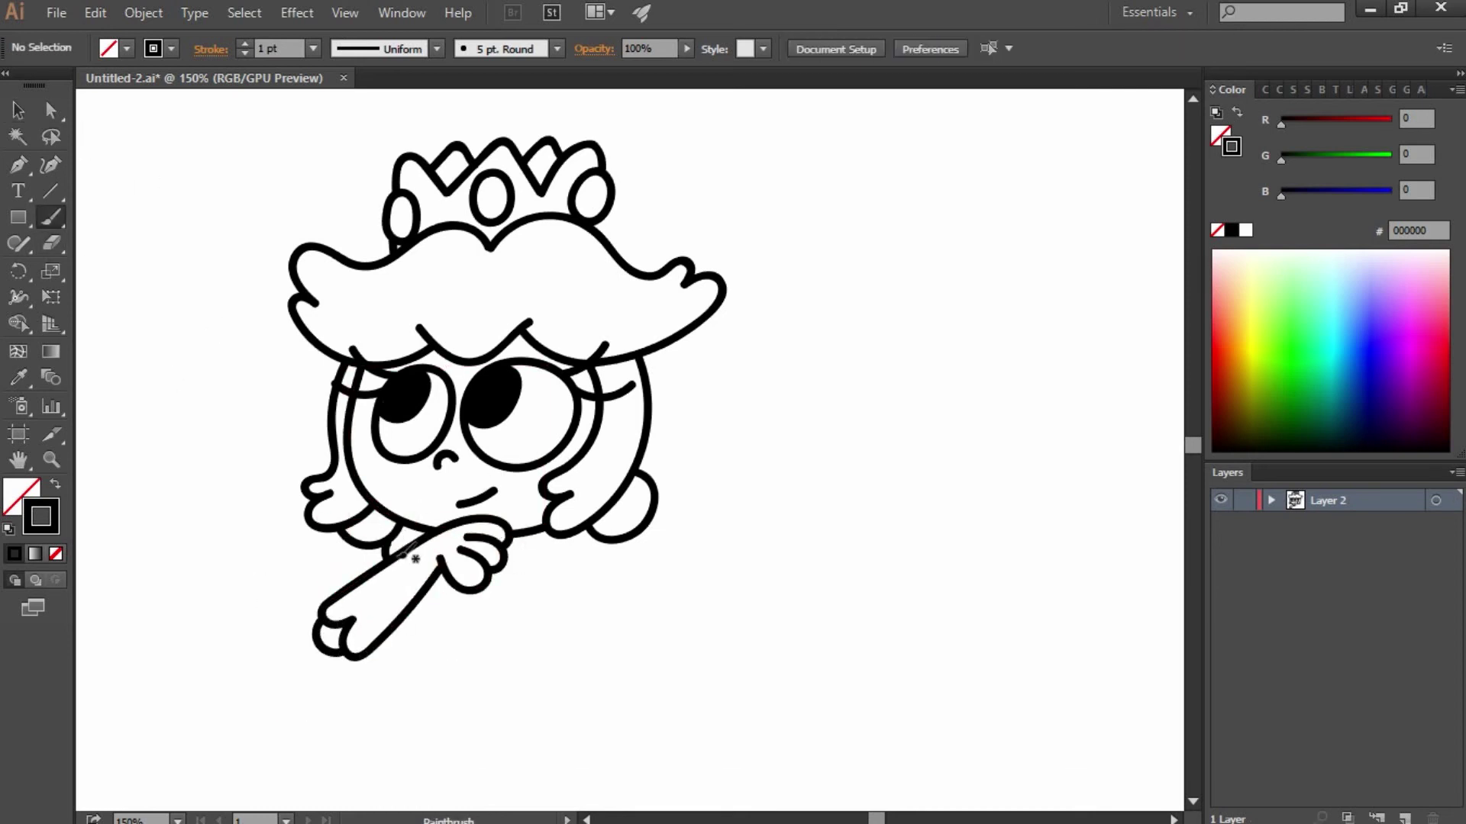
key("ctrl+z")
mouse_move(599, 538)
left_mouse_down()
mouse_move(606, 573)
mouse_move(599, 542)
mouse_move(580, 608)
left_mouse_up()
left_click(569, 534, "ctrl")
key("ctrl+shift+a")
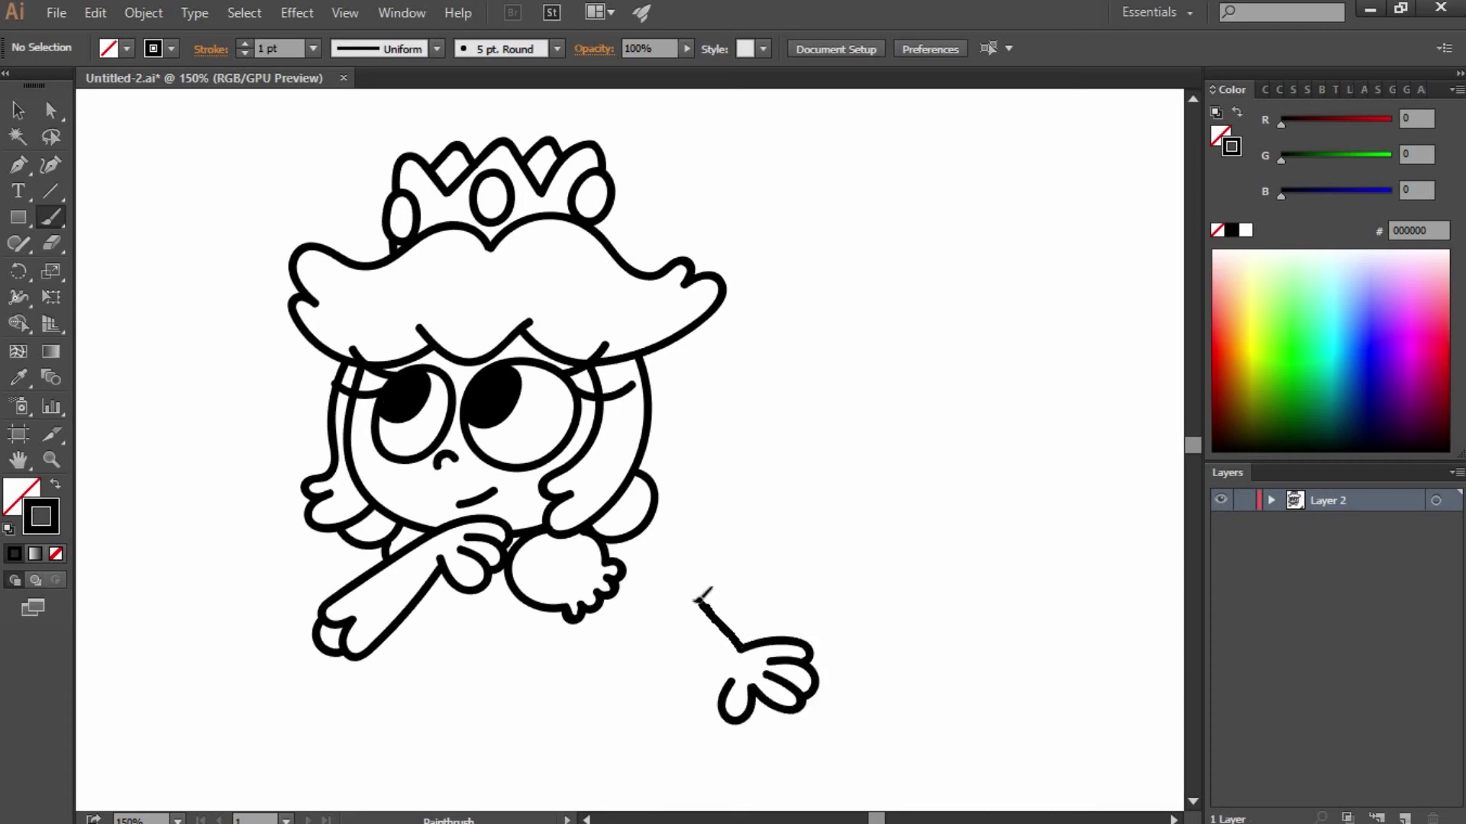
Step: Paint an outstretched gloved arm and hand, reposition it beside the puffed sleeve and join it with upper-arm lines
mouse_move(704, 617)
left_mouse_down()
mouse_move(737, 641)
mouse_move(721, 677)
left_mouse_up()
key("v")
left_click_drag(637, 574, 825, 739)
mouse_move(740, 634)
left_mouse_down()
mouse_move(733, 622)
mouse_move(748, 651)
left_mouse_up()
left_click(838, 694)
left_click(583, 590)
left_click(820, 737)
key("ctrl+shift+a")
key("b")
left_click_drag(617, 565, 655, 581)
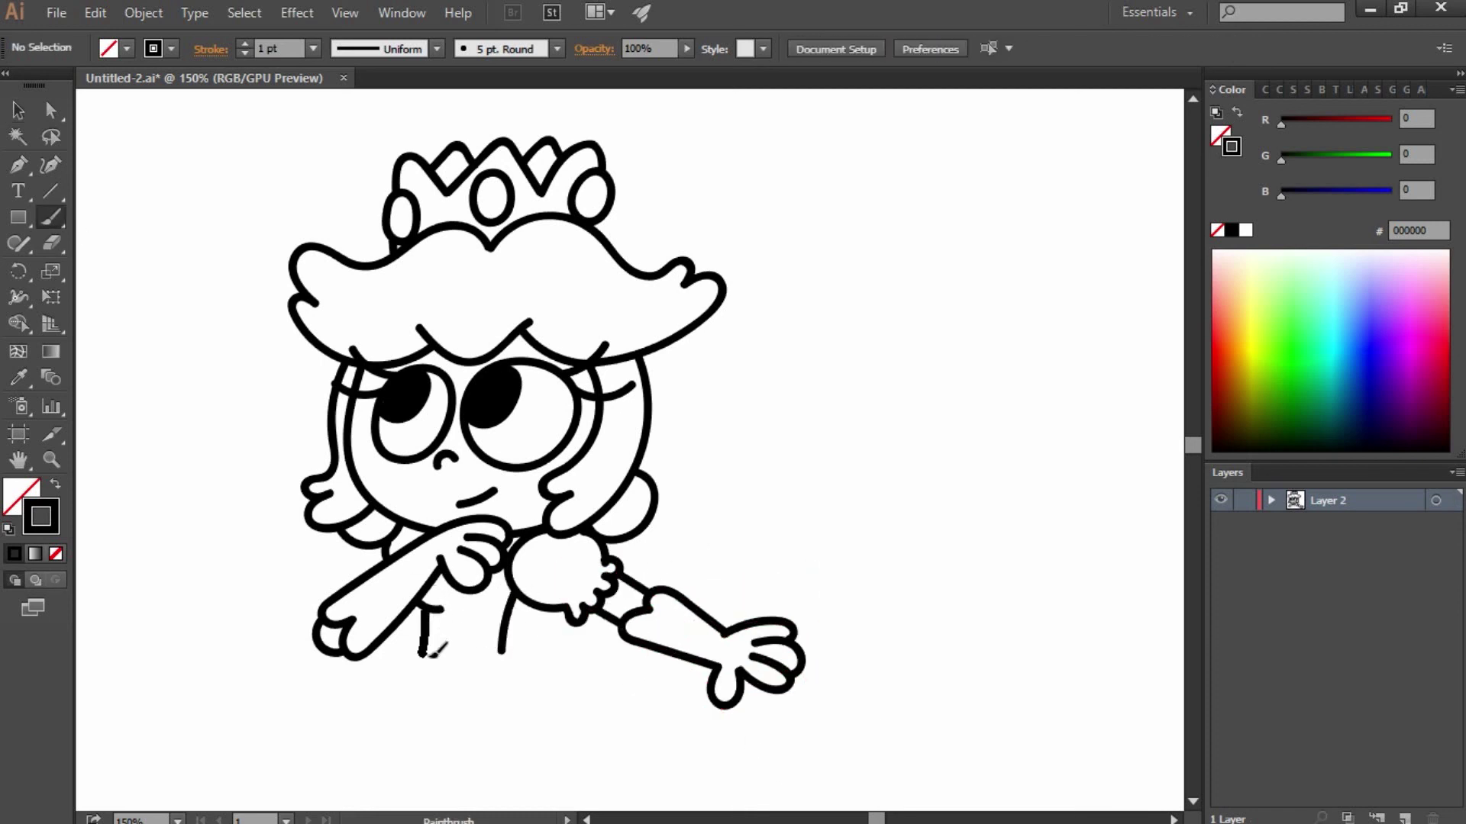
Step: Select the head with its crown and hair and shift it left over the body
key("v")
left_click_drag(174, 125, 710, 504)
key("shift+Left")
key("shift+Left")
left_click(710, 569)
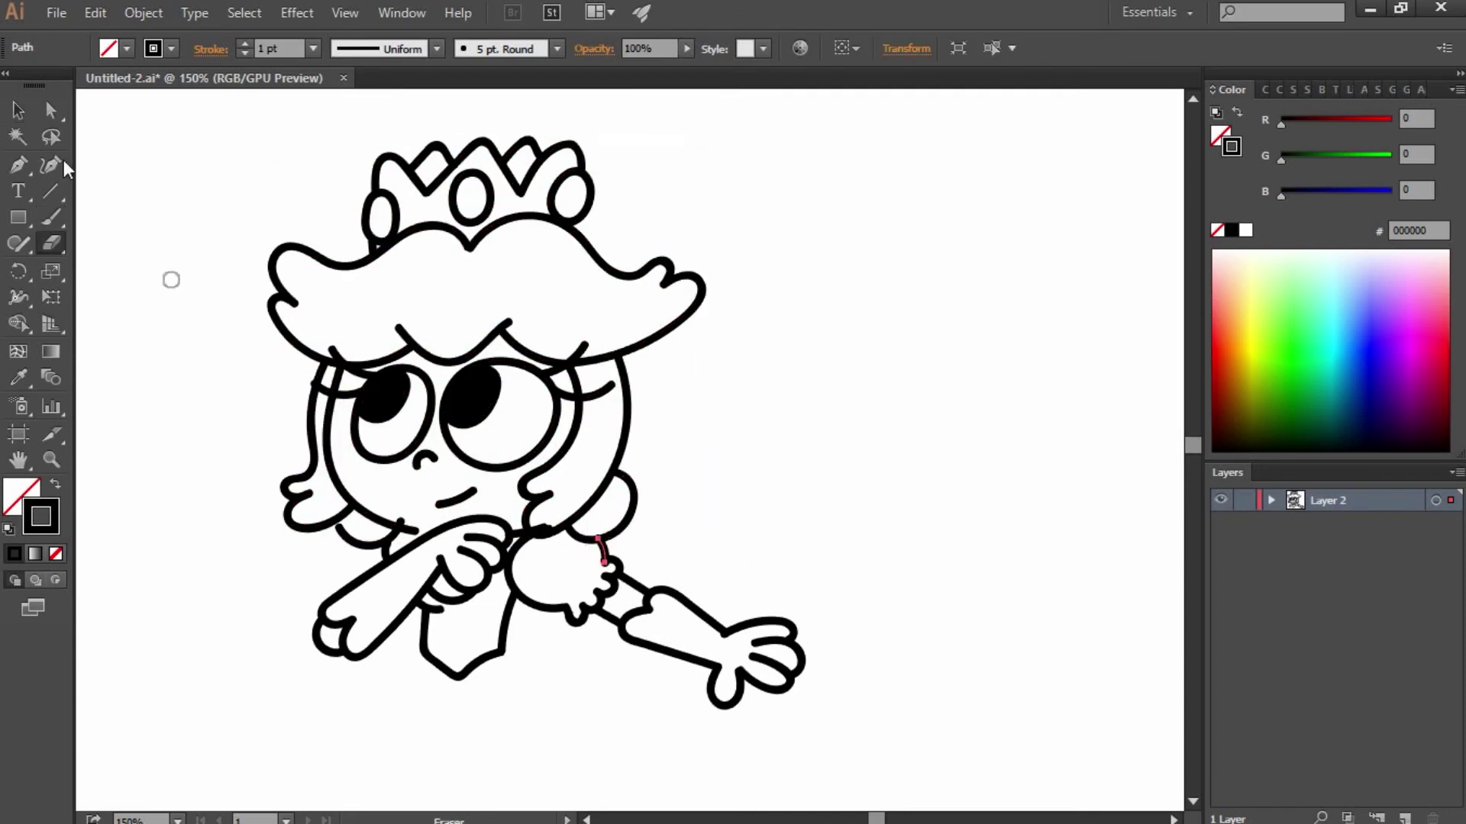
Step: Delete the left earring's outline and repaint it between the side lock and the raised arm
left_click(390, 544)
key("Delete")
key("b")
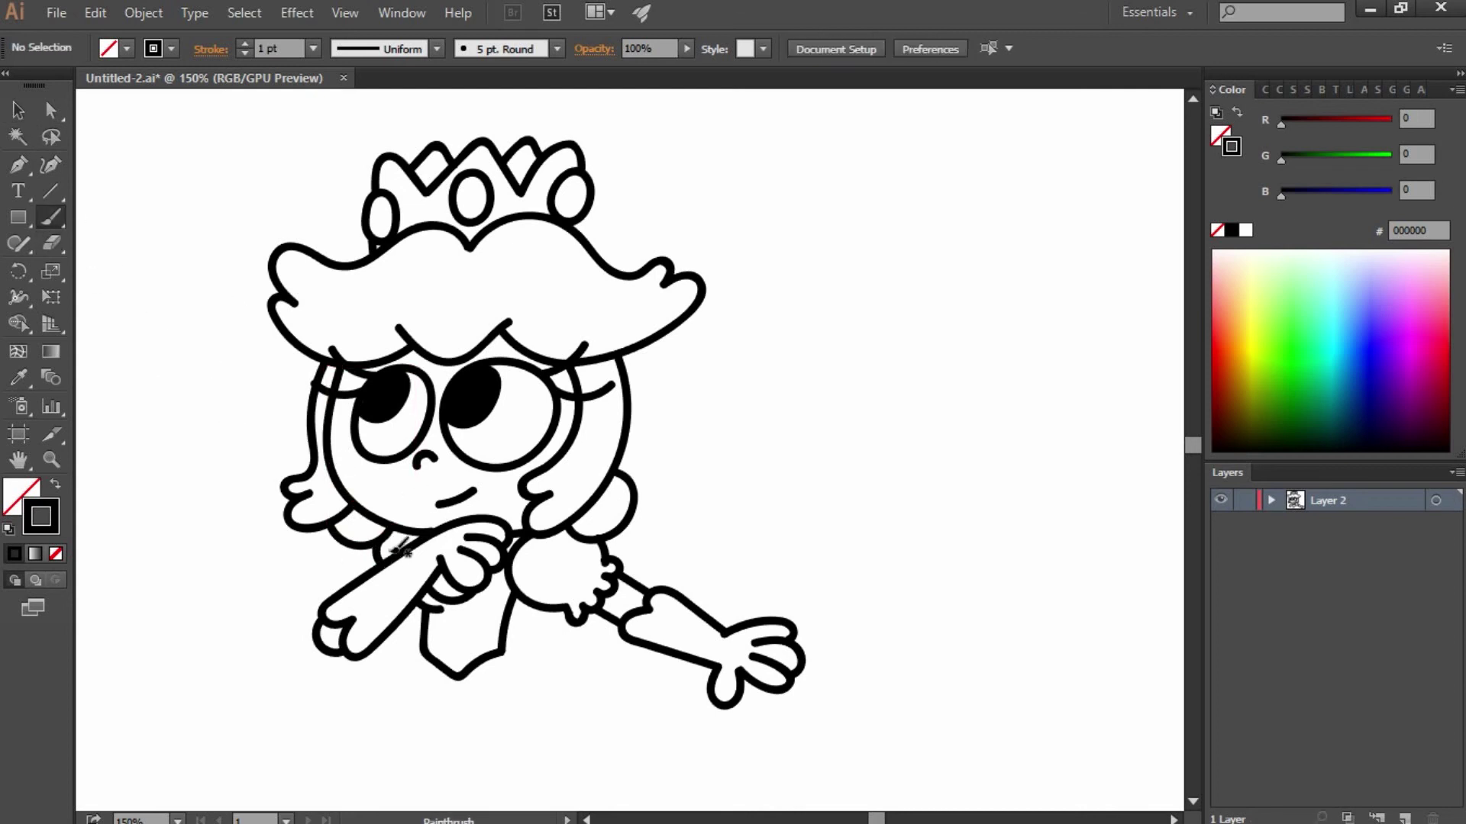
Step: Erase the bodice's lower point and paint two leaf-shaped overskirt panels spreading from the waist
left_click(1191, 803)
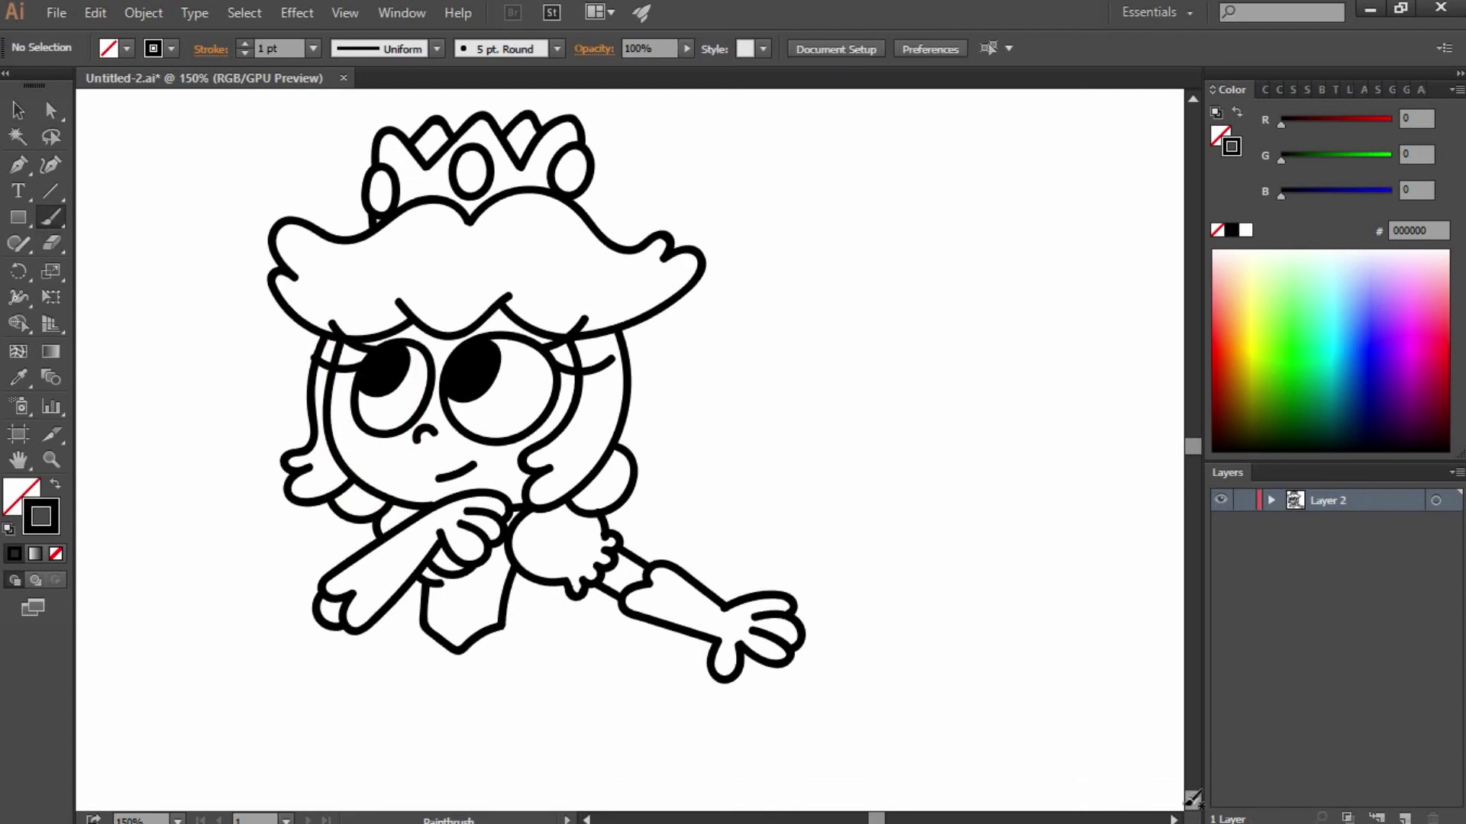
left_click(1191, 801)
key("shift+e")
mouse_move(418, 607)
left_mouse_down()
mouse_move(699, 632)
mouse_move(712, 615)
left_mouse_up()
key("b")
mouse_move(451, 607)
left_mouse_down()
mouse_move(367, 603)
mouse_move(233, 748)
mouse_move(458, 616)
mouse_move(549, 670)
left_mouse_up()
left_click(19, 111)
left_click(527, 578)
key("b")
Step: Move the raised arm and hand slightly left and clean up the chin line around the fingers
key("v")
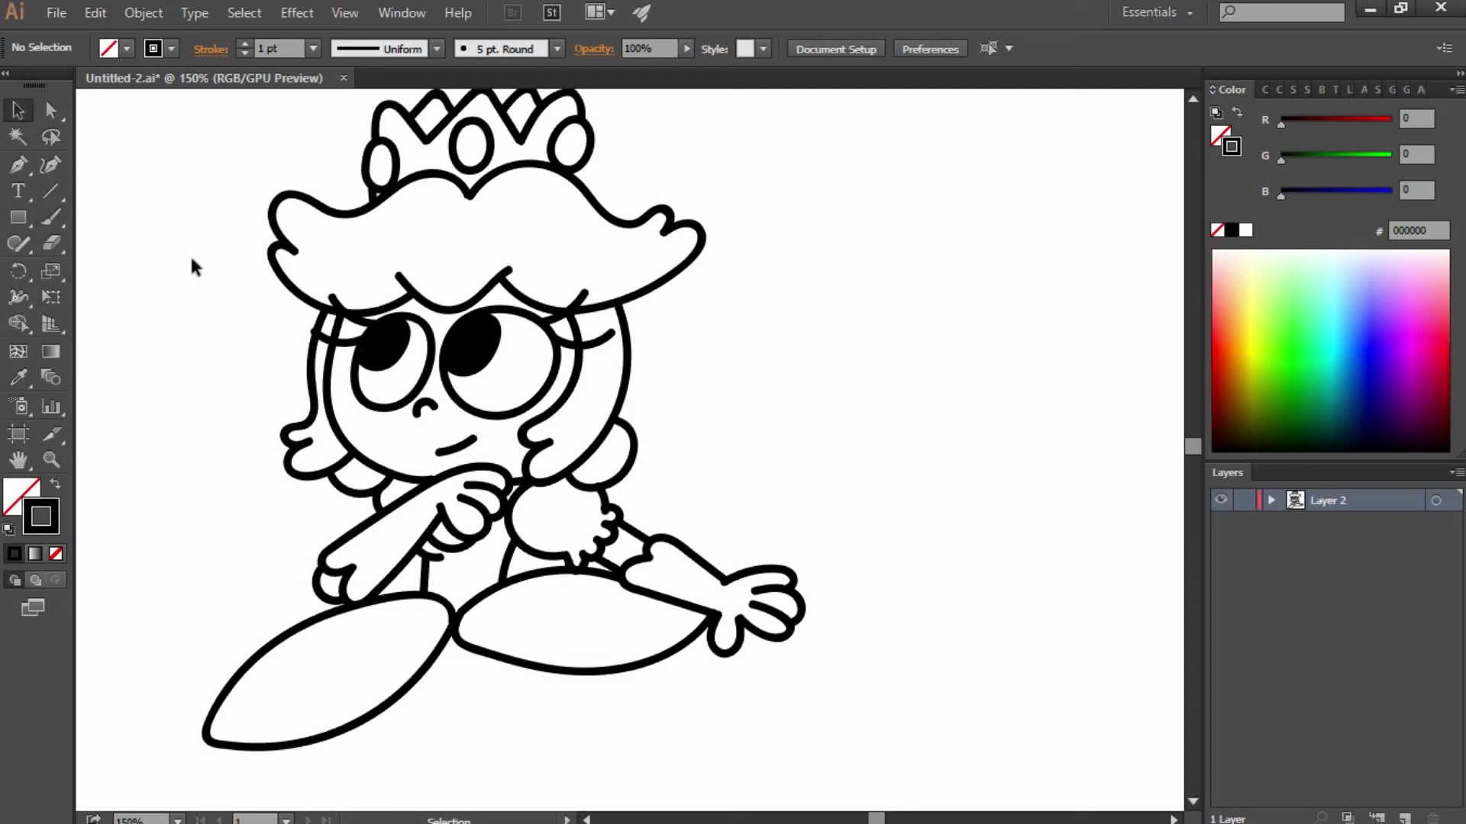
left_click(503, 522)
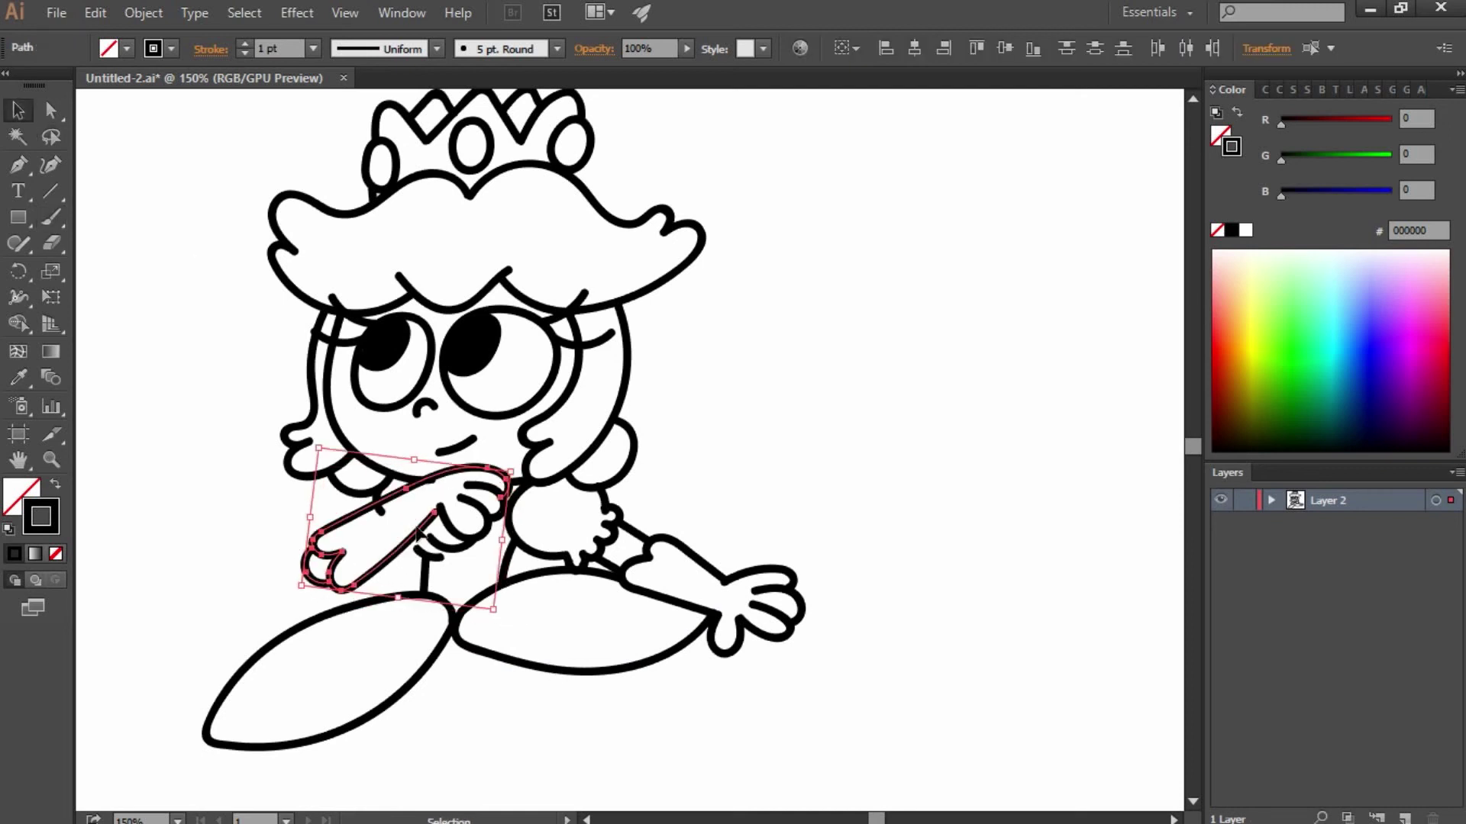
left_click_drag(511, 523, 493, 523)
key("ctrl+shift+a")
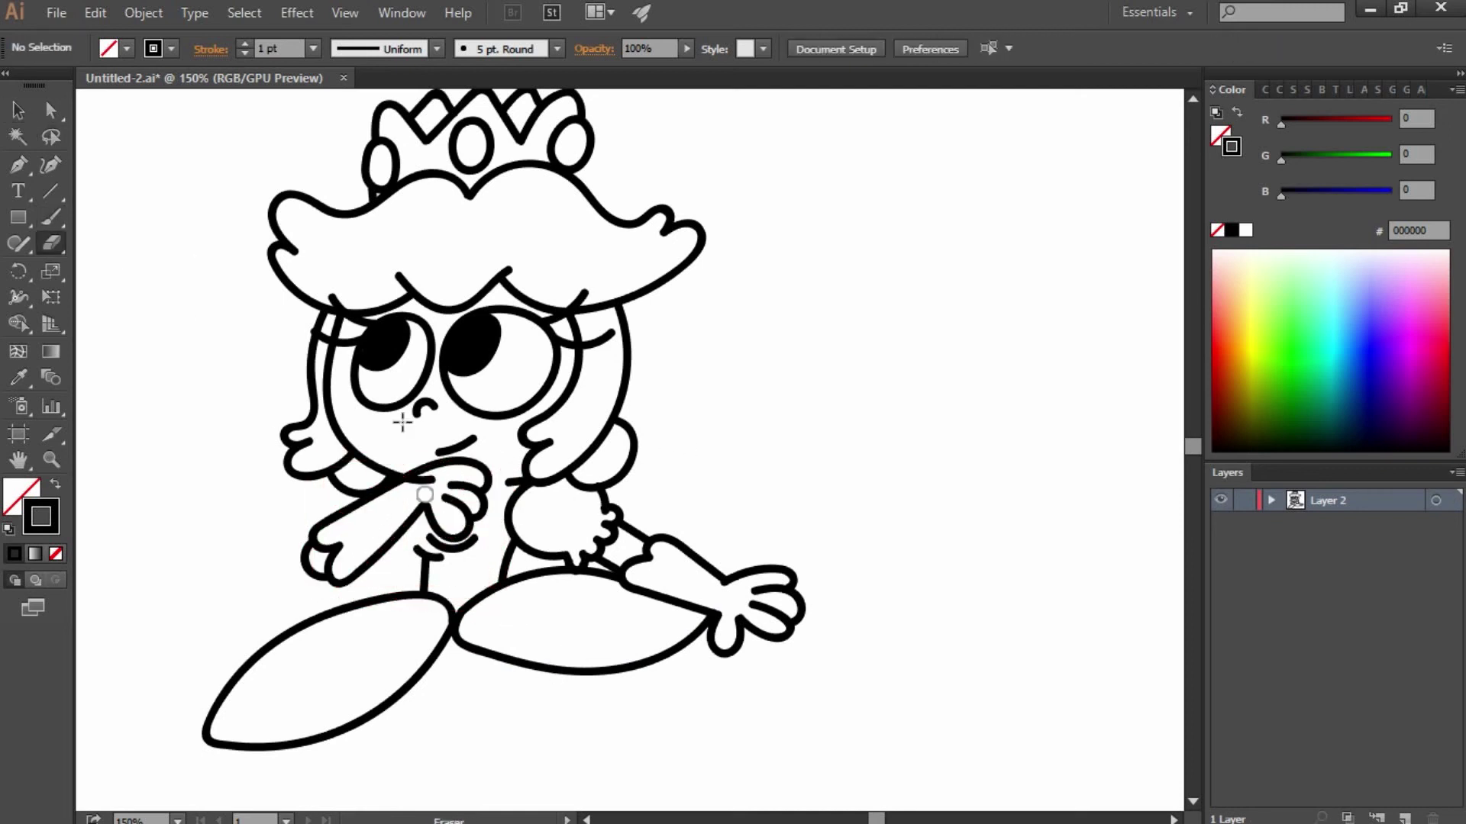
key("b")
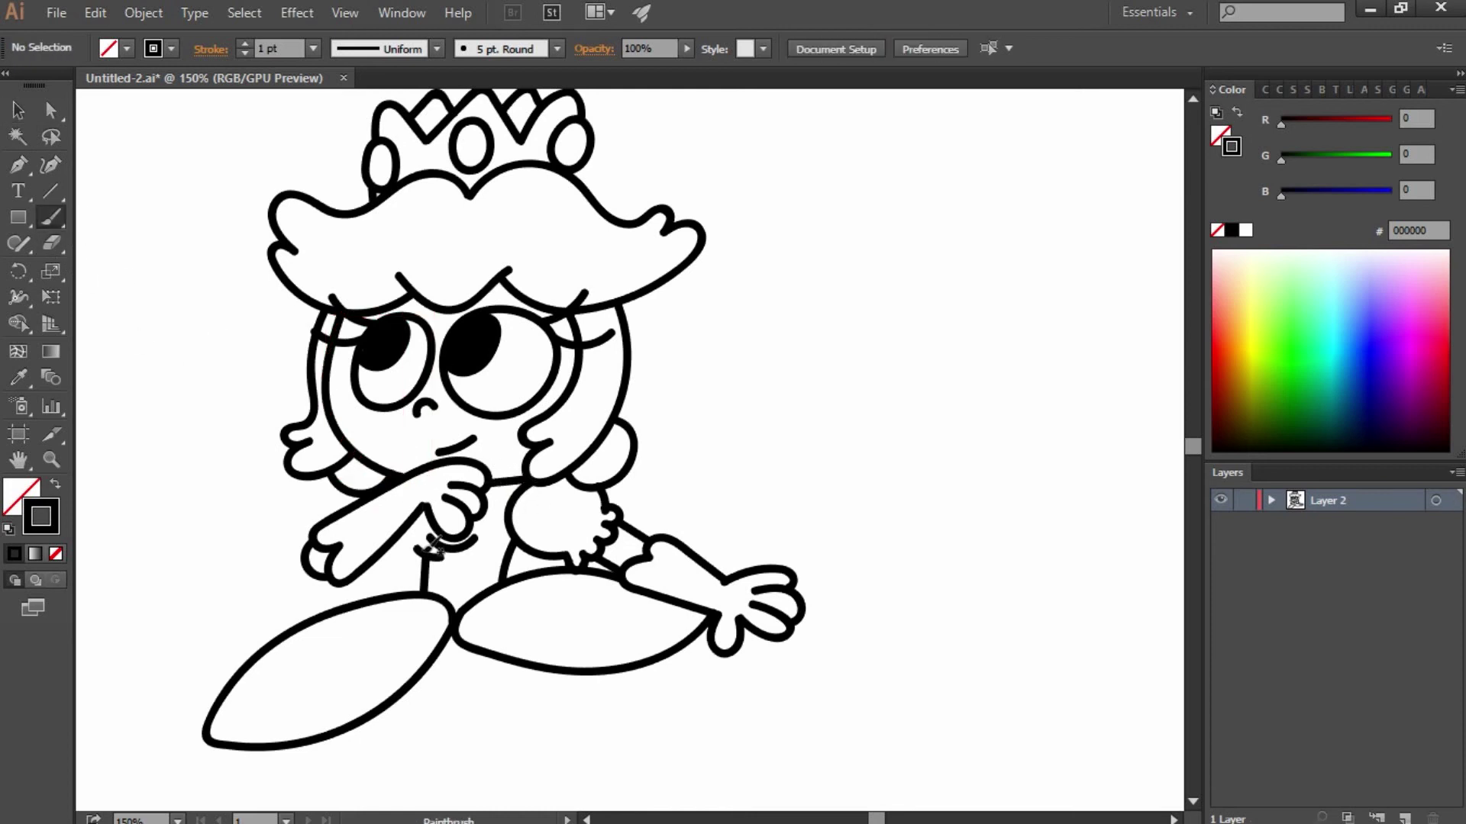
Step: Erase the old curves beneath the raised hand and paint a round brooch around the fingers
key("shift+e")
left_click_drag(428, 537, 477, 551)
key("b")
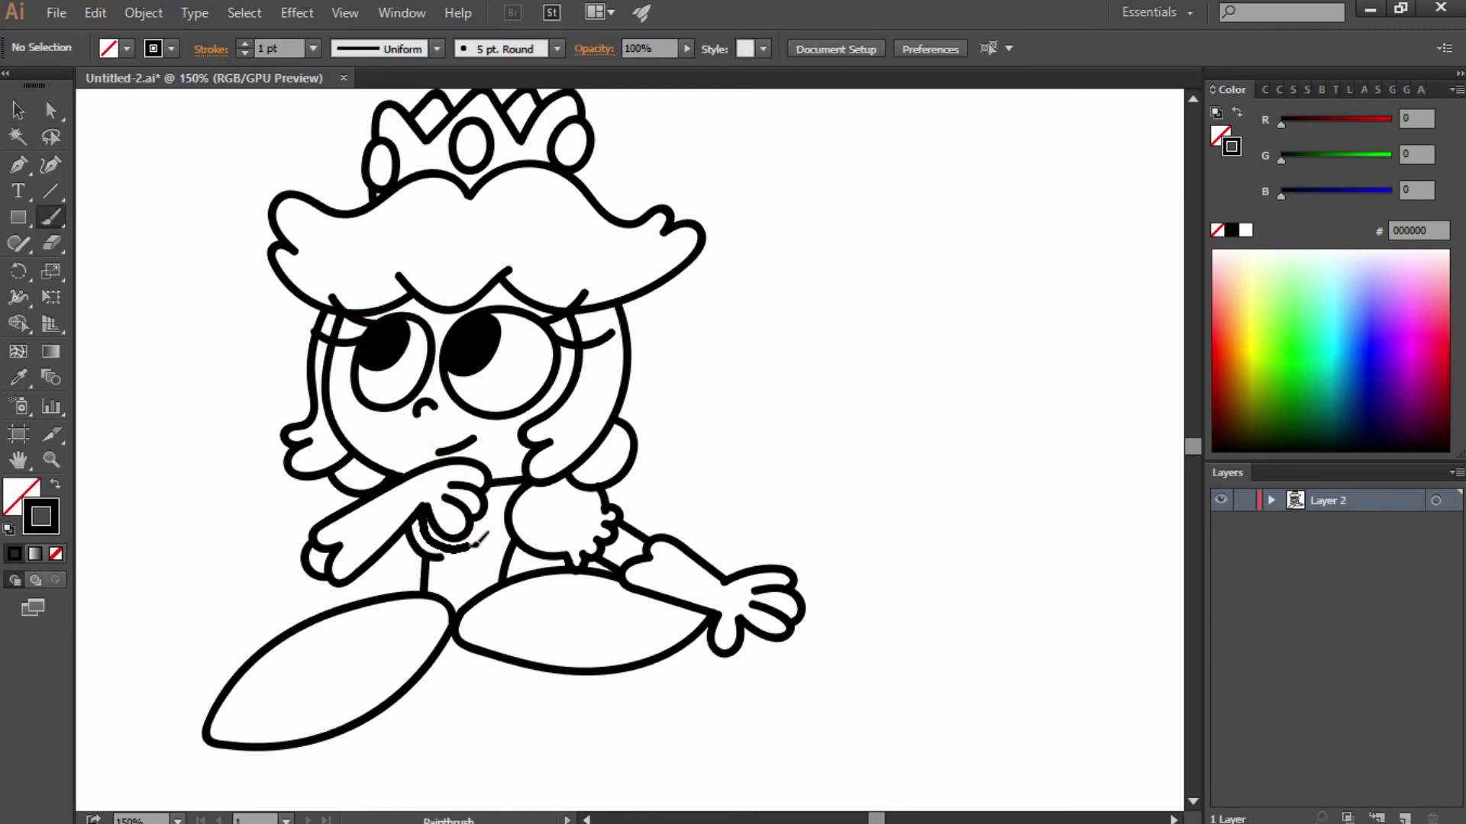
left_click_drag(424, 508, 442, 544)
left_click(131, 336, "ctrl")
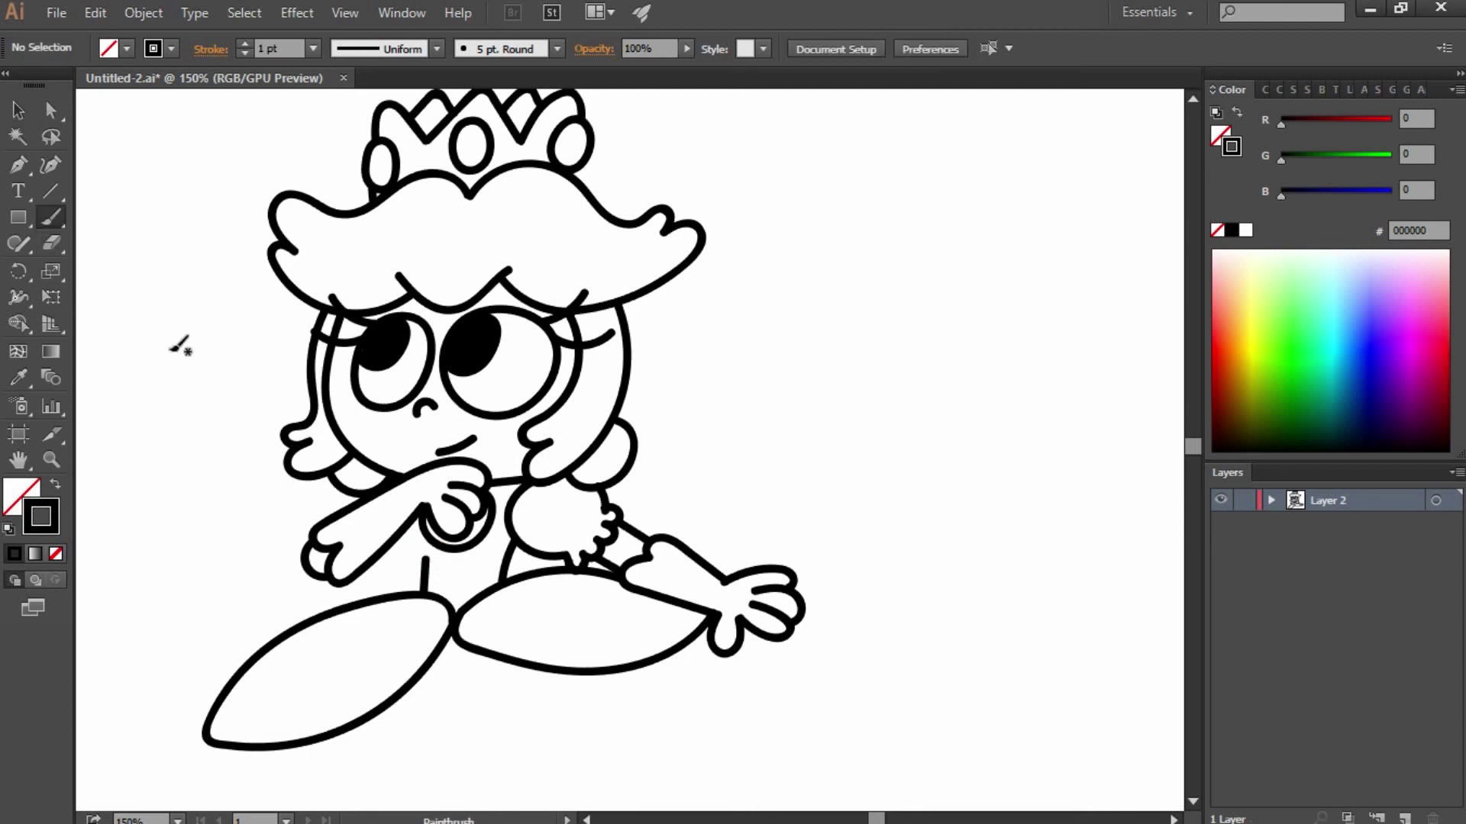
Step: Rework the brooch into a smaller curve beneath the fingers and repaint the bodice's neckline
key("v")
left_click(450, 527)
left_click(141, 222)
left_click(459, 538)
left_click(443, 580)
key("b")
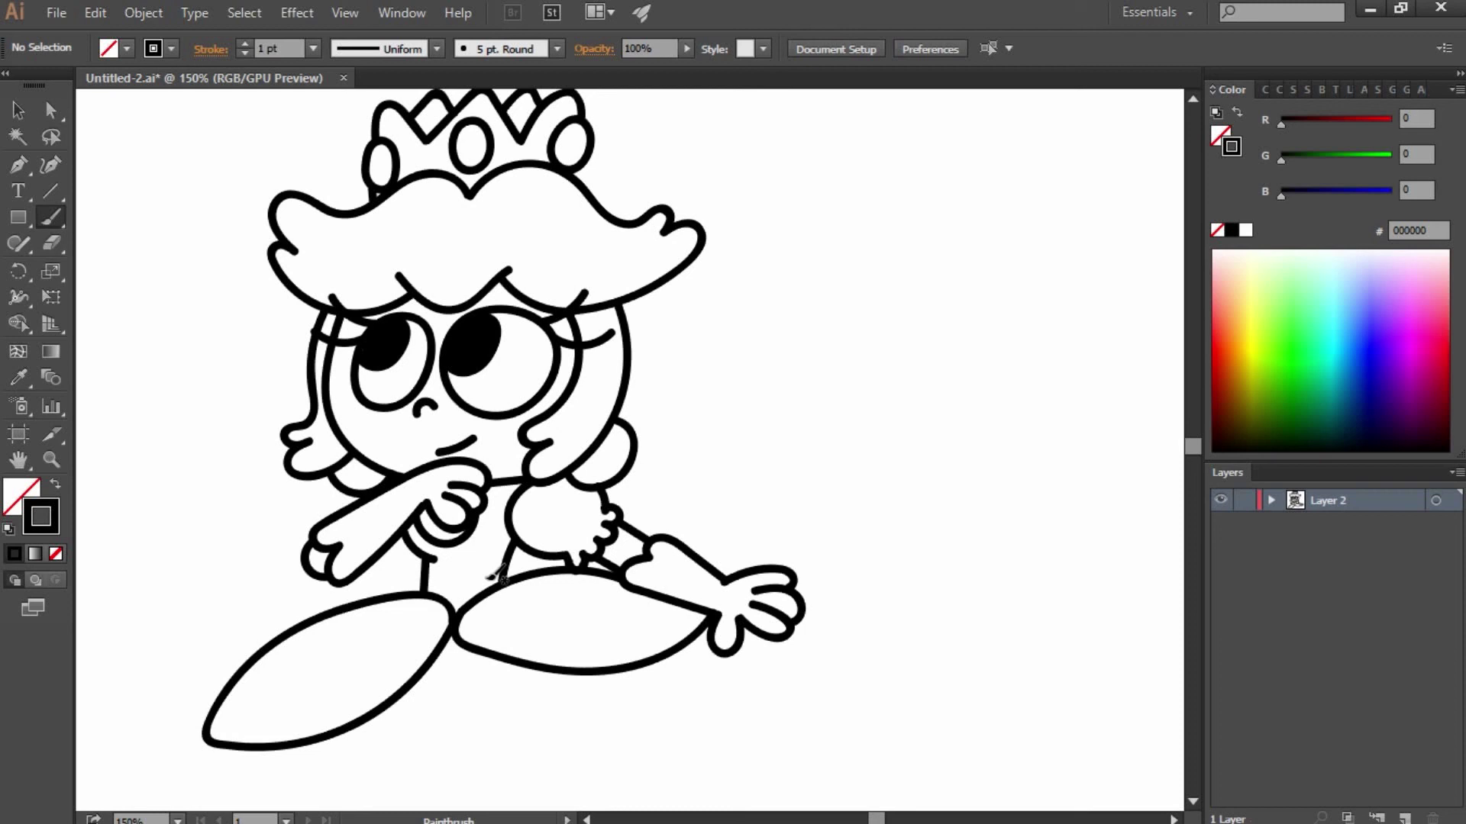
Step: Zoom out to 100% and repaint the two overskirt panels at the waist
key("ctrl+minus")
left_click_drag(355, 537, 512, 458)
left_click(710, 573, "ctrl")
left_click_drag(683, 458, 535, 474)
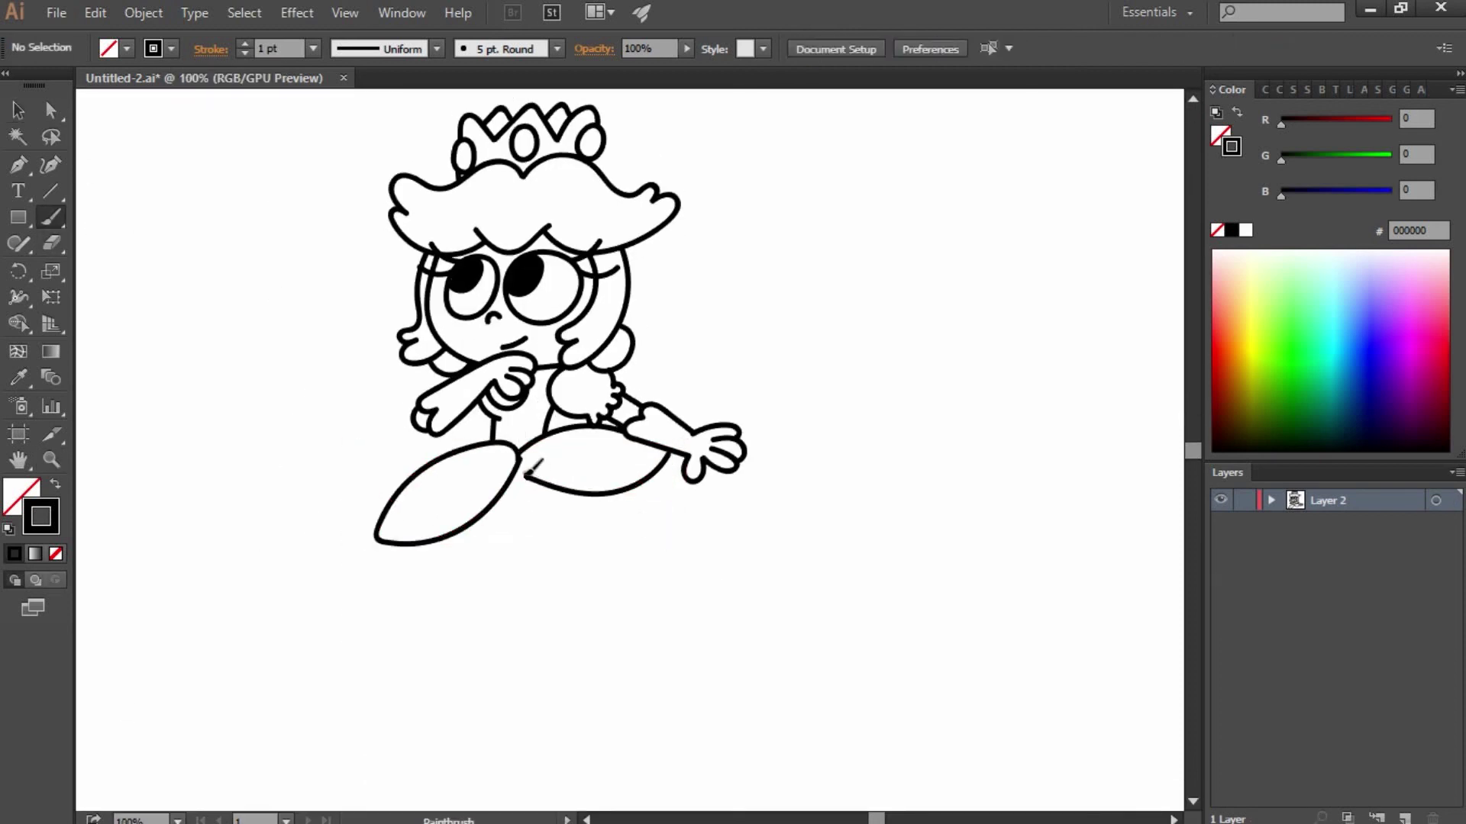
Step: Rotate the head and upper body slightly counterclockwise and adjust the outstretched arm and hand
key("v")
left_click_drag(271, 114, 751, 403)
left_click_drag(691, 454, 818, 475)
left_click(727, 469)
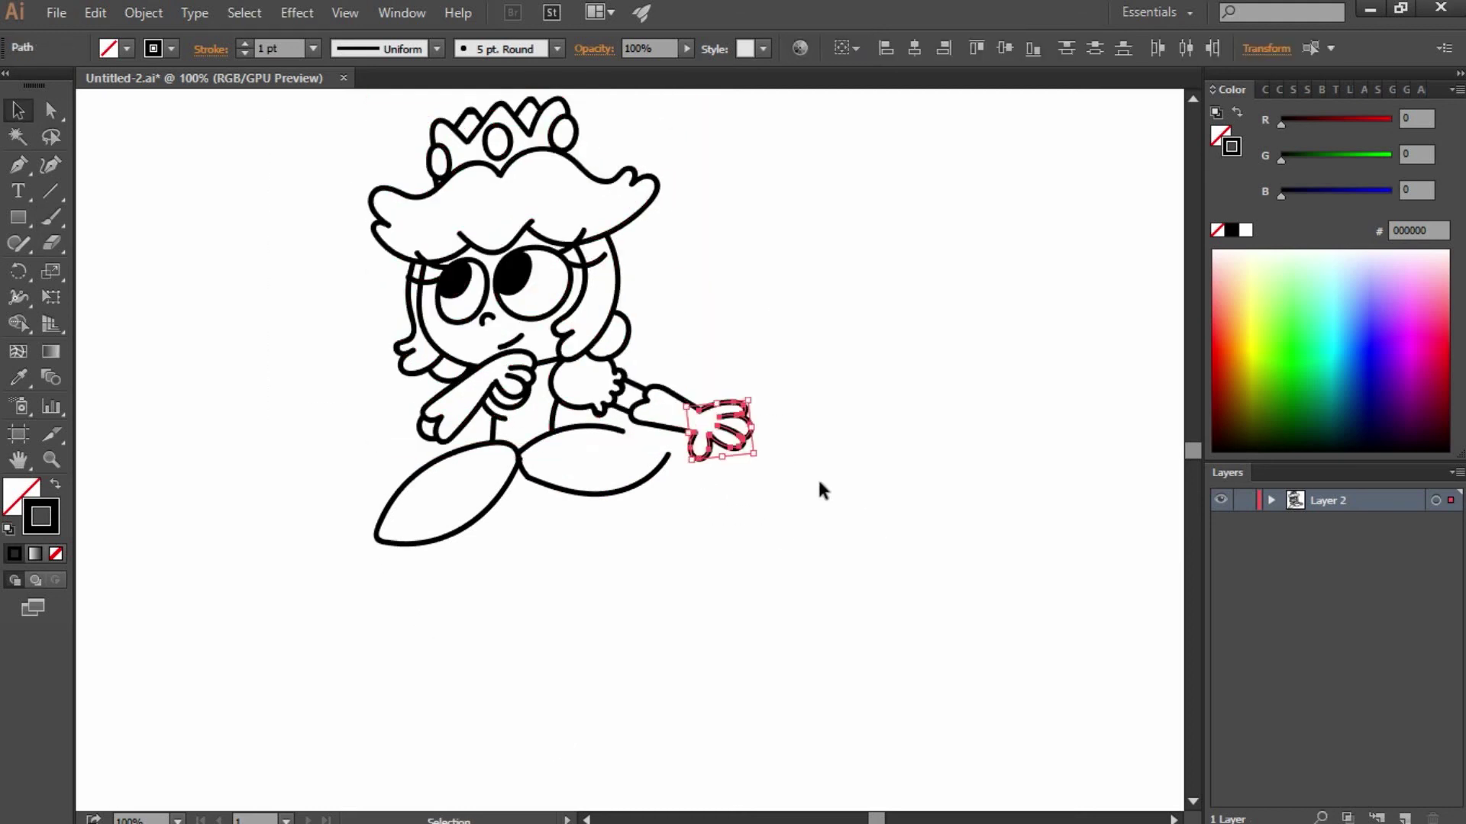
left_click(672, 630)
Step: Erase the right overskirt panel and repaint it with a rounder outer end, correcting the bodice's side line
key("b")
key("shift+e")
mouse_move(519, 458)
left_mouse_down()
mouse_move(641, 485)
mouse_move(431, 534)
mouse_move(516, 492)
mouse_move(519, 452)
left_mouse_up()
key("b")
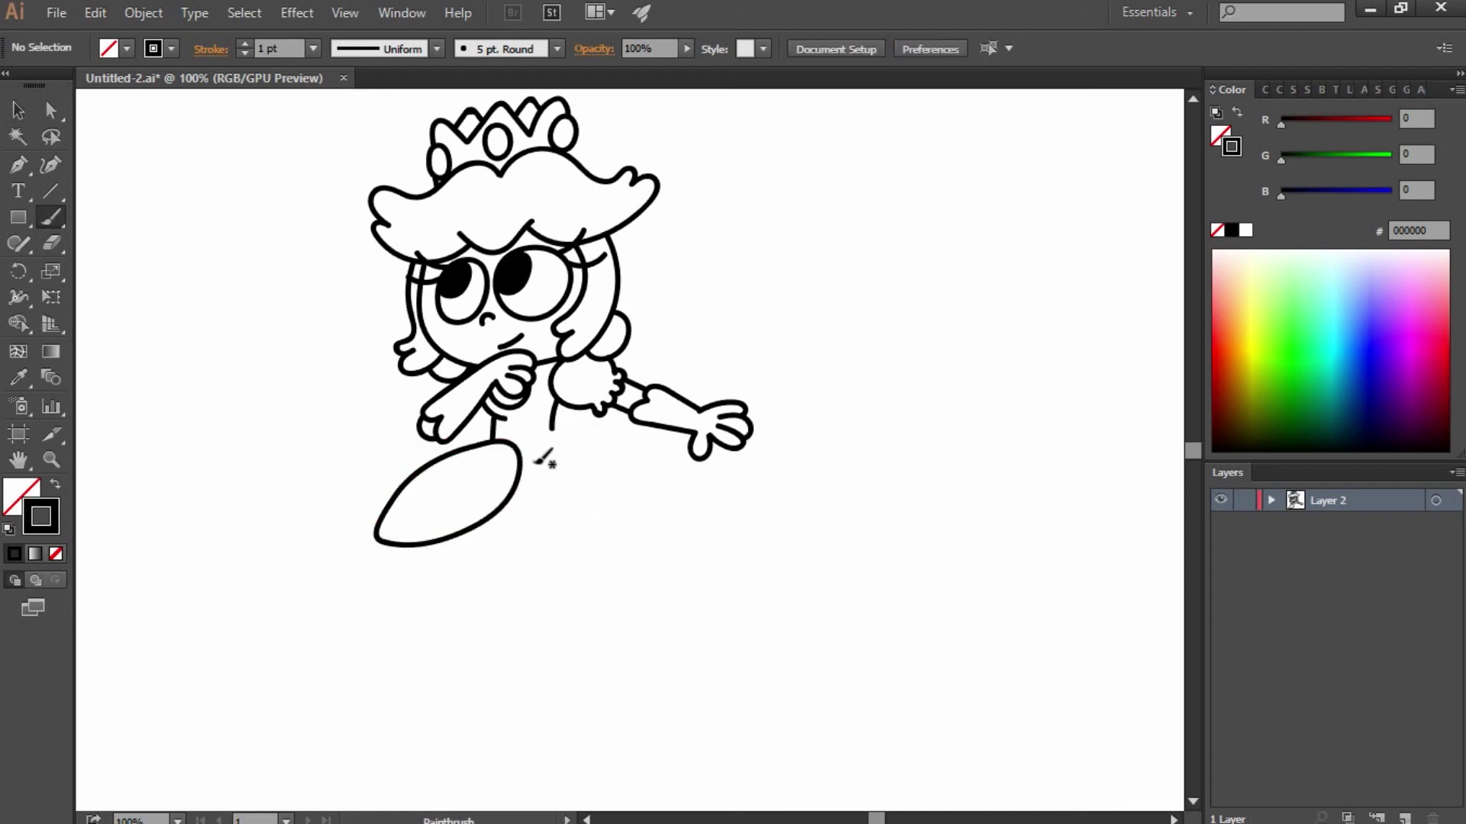
left_click(497, 419, "ctrl")
left_click(514, 529, "ctrl")
mouse_move(692, 452)
left_mouse_down()
mouse_move(582, 425)
mouse_move(521, 449)
left_mouse_up()
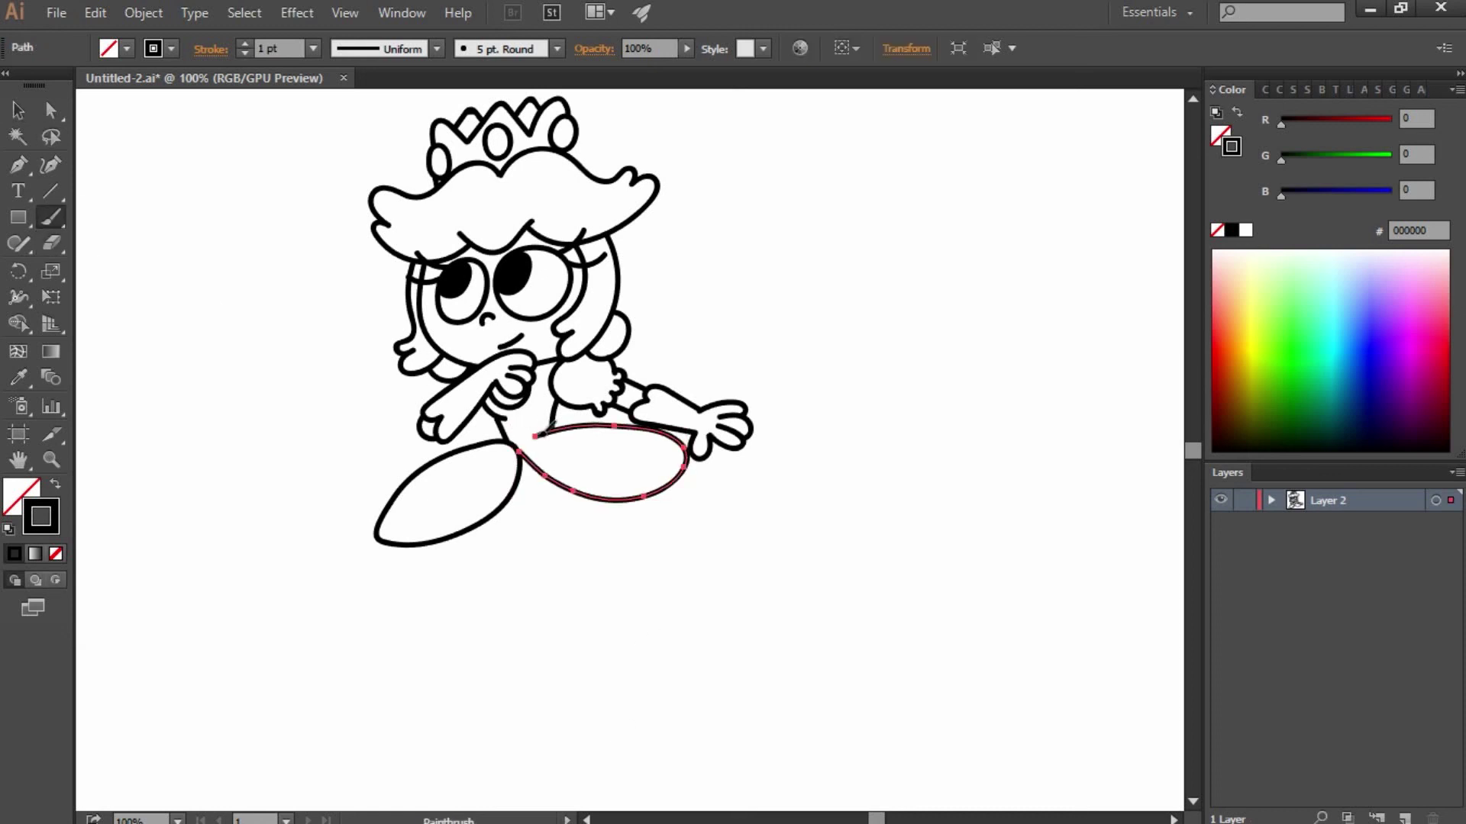
left_click(526, 544, "ctrl")
Step: Paint the wide gown skirt with a rounded hem, a narrow front panel and long fold lines below the overskirt
mouse_move(454, 553)
left_mouse_down()
mouse_move(550, 661)
mouse_move(541, 551)
left_mouse_up()
mouse_move(374, 536)
left_mouse_down()
mouse_move(362, 734)
mouse_move(403, 739)
mouse_move(398, 752)
left_mouse_up()
key("ctrl+z")
key("ctrl+z")
left_click_drag(375, 538, 402, 745)
mouse_move(535, 752)
left_mouse_down()
mouse_move(645, 739)
mouse_move(609, 530)
left_mouse_up()
left_click_drag(749, 693, 882, 535)
left_click_drag(691, 458, 829, 661)
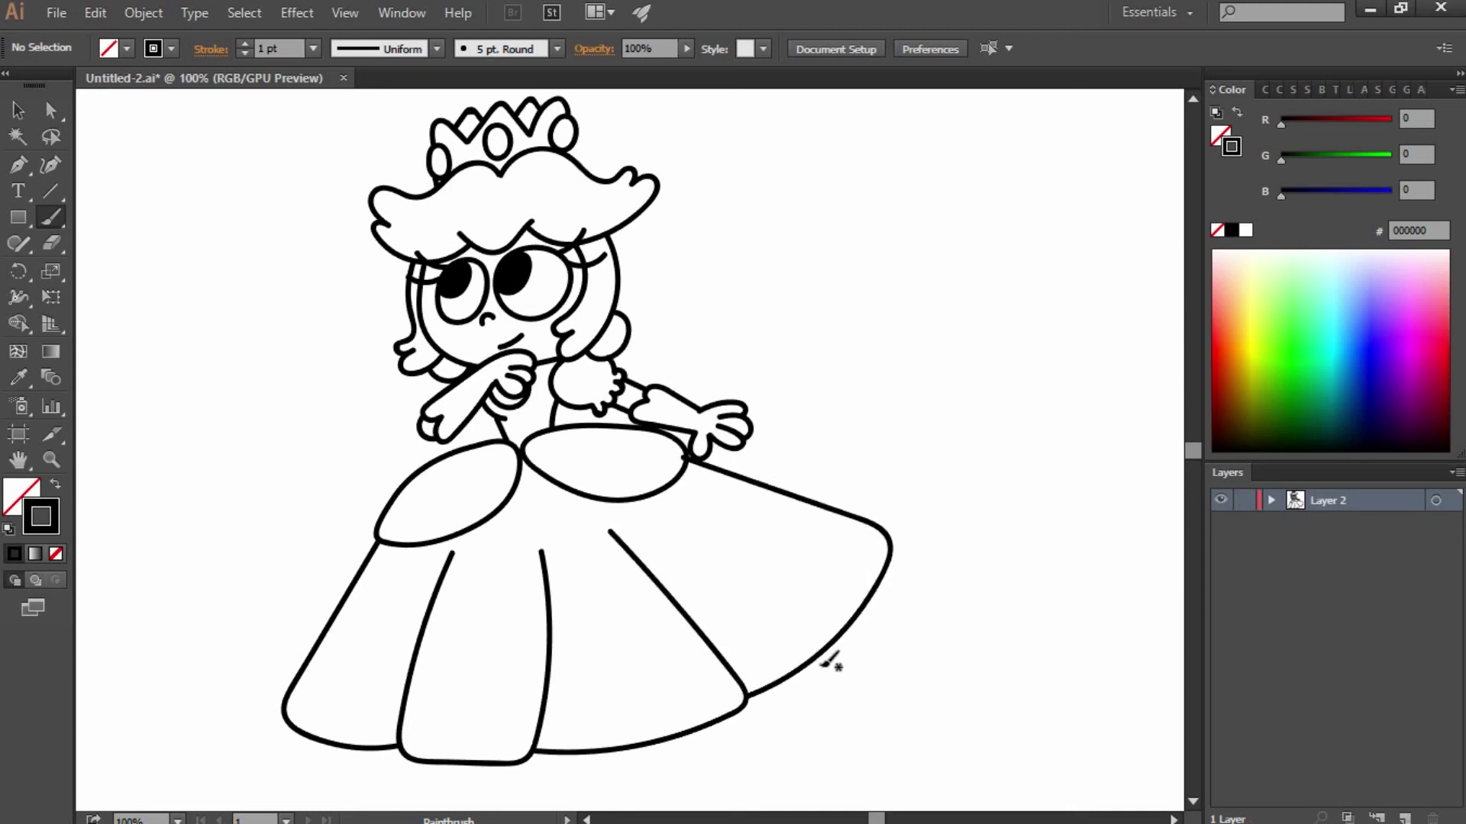
Step: Paint two shoe tips below the skirt hem and repaint the mouth as a longer slanted smile
left_click(742, 698, "ctrl")
key("v")
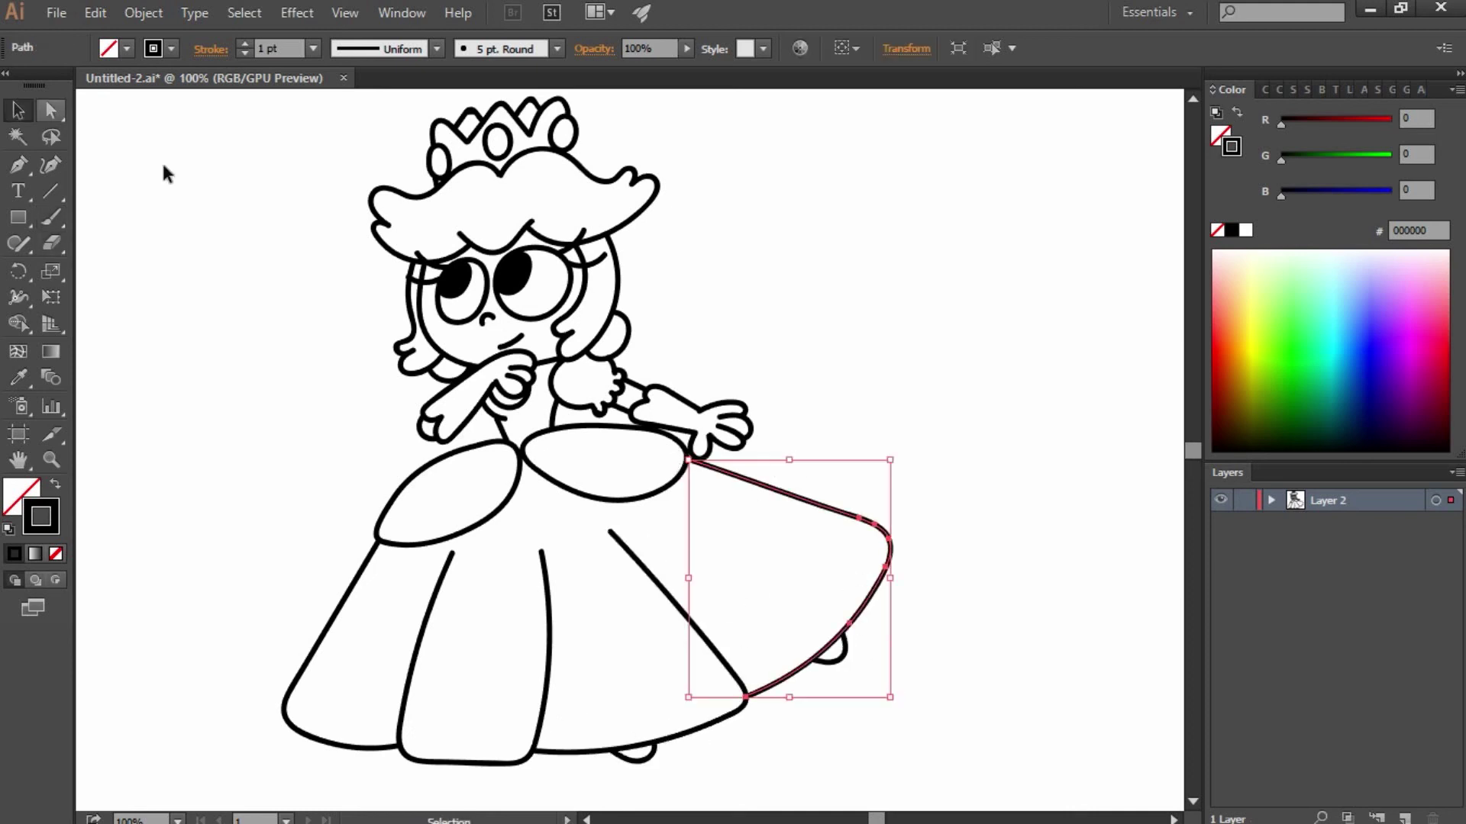
left_click(219, 235)
left_click(502, 340)
left_click(542, 347)
key("b")
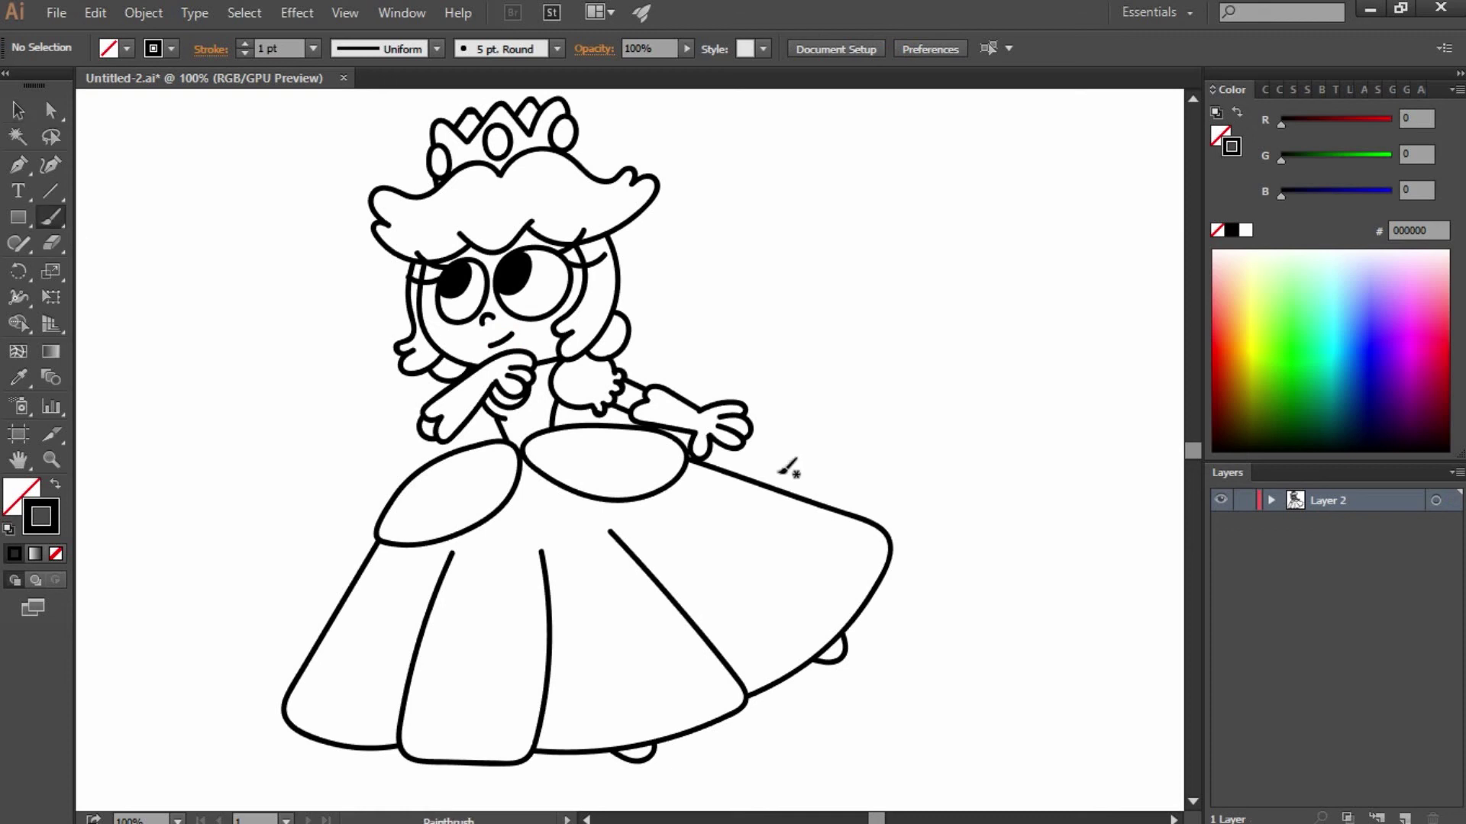
Step: Repaint the fringe's centre curve with longer angled tips above the eyes and erase the old lines
key("v")
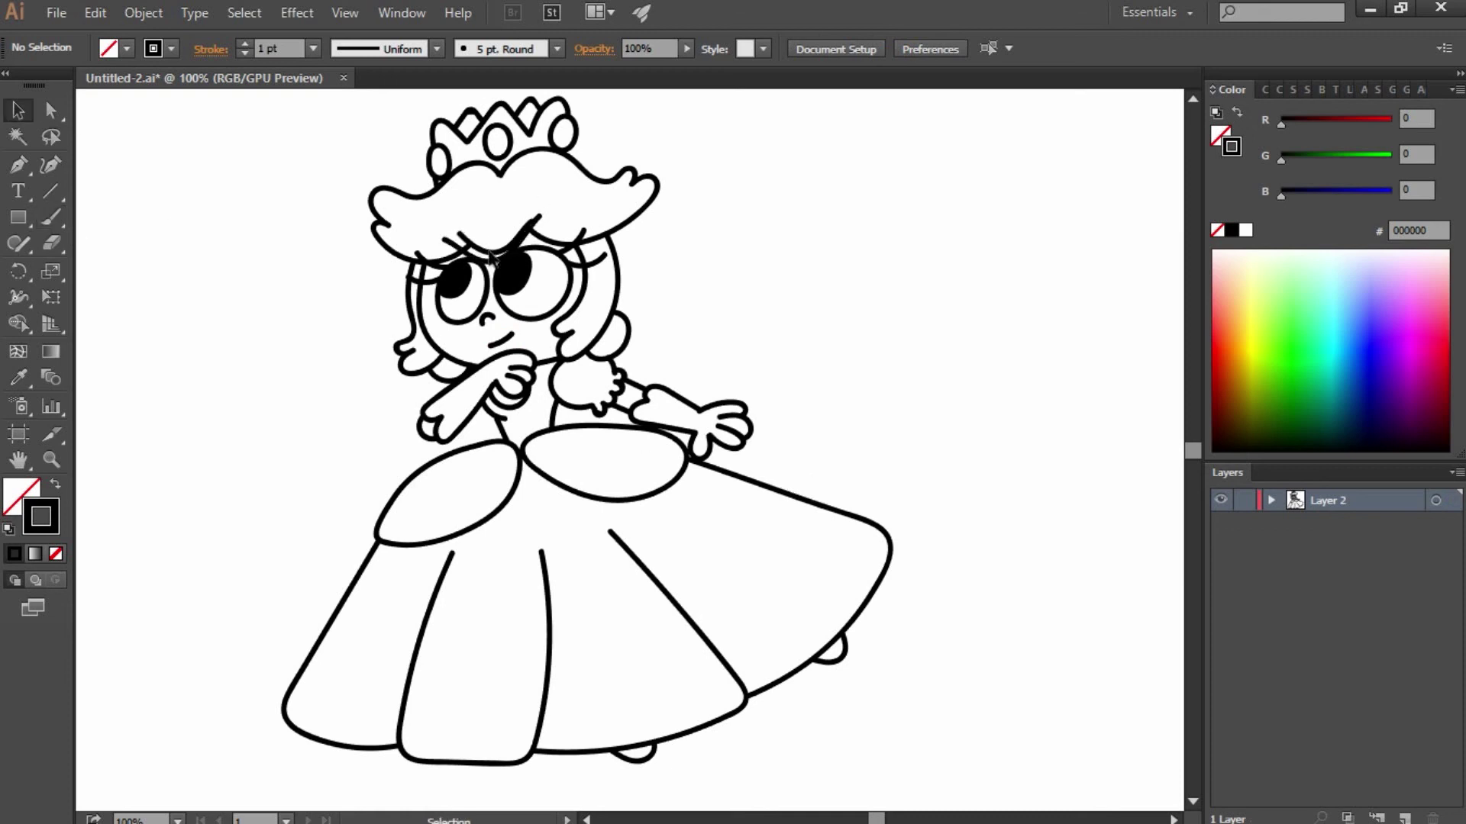
key("shift+e")
left_click(473, 245, "ctrl")
key("v")
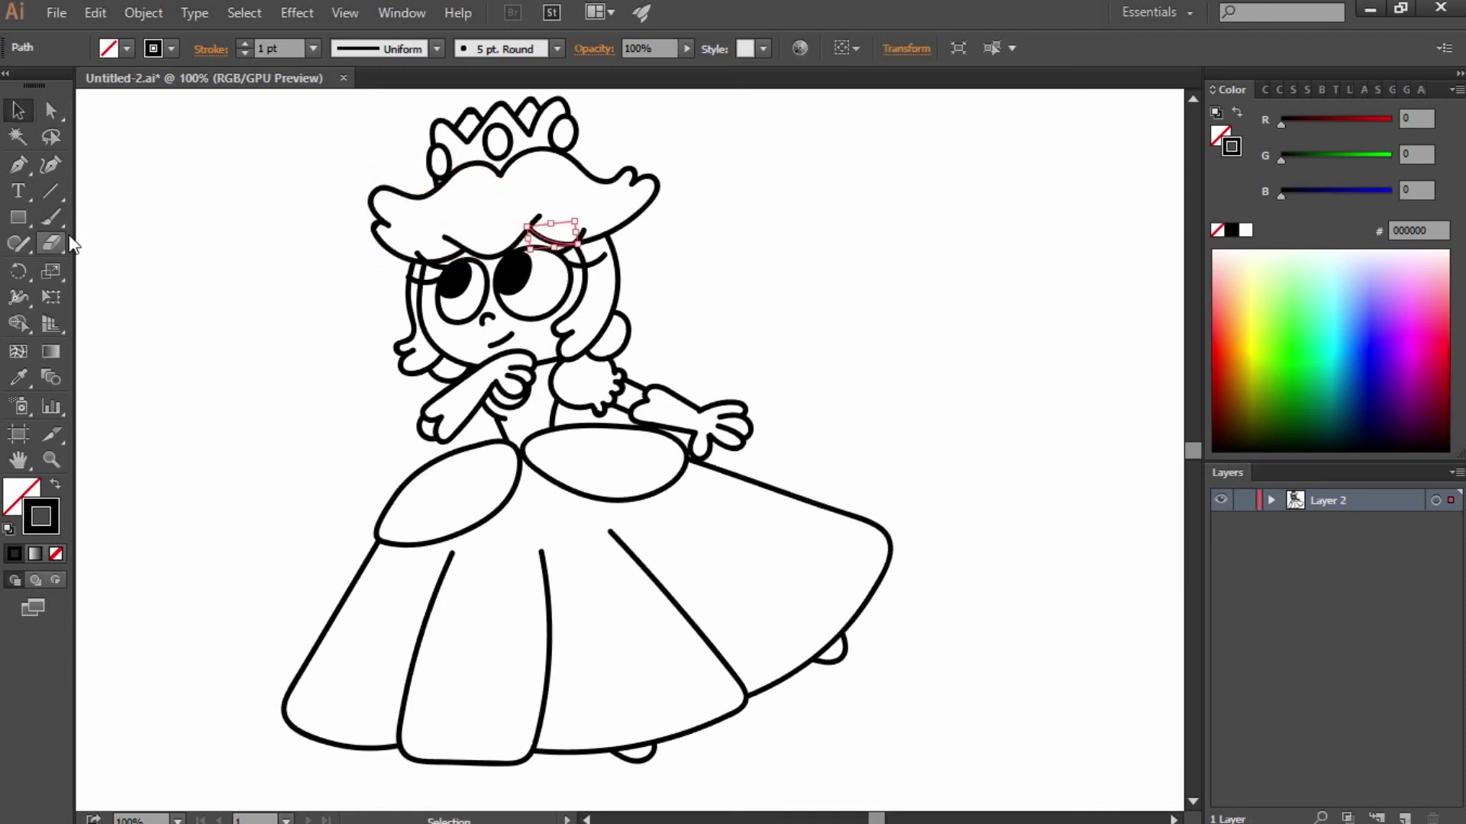
left_click(375, 425)
key("b")
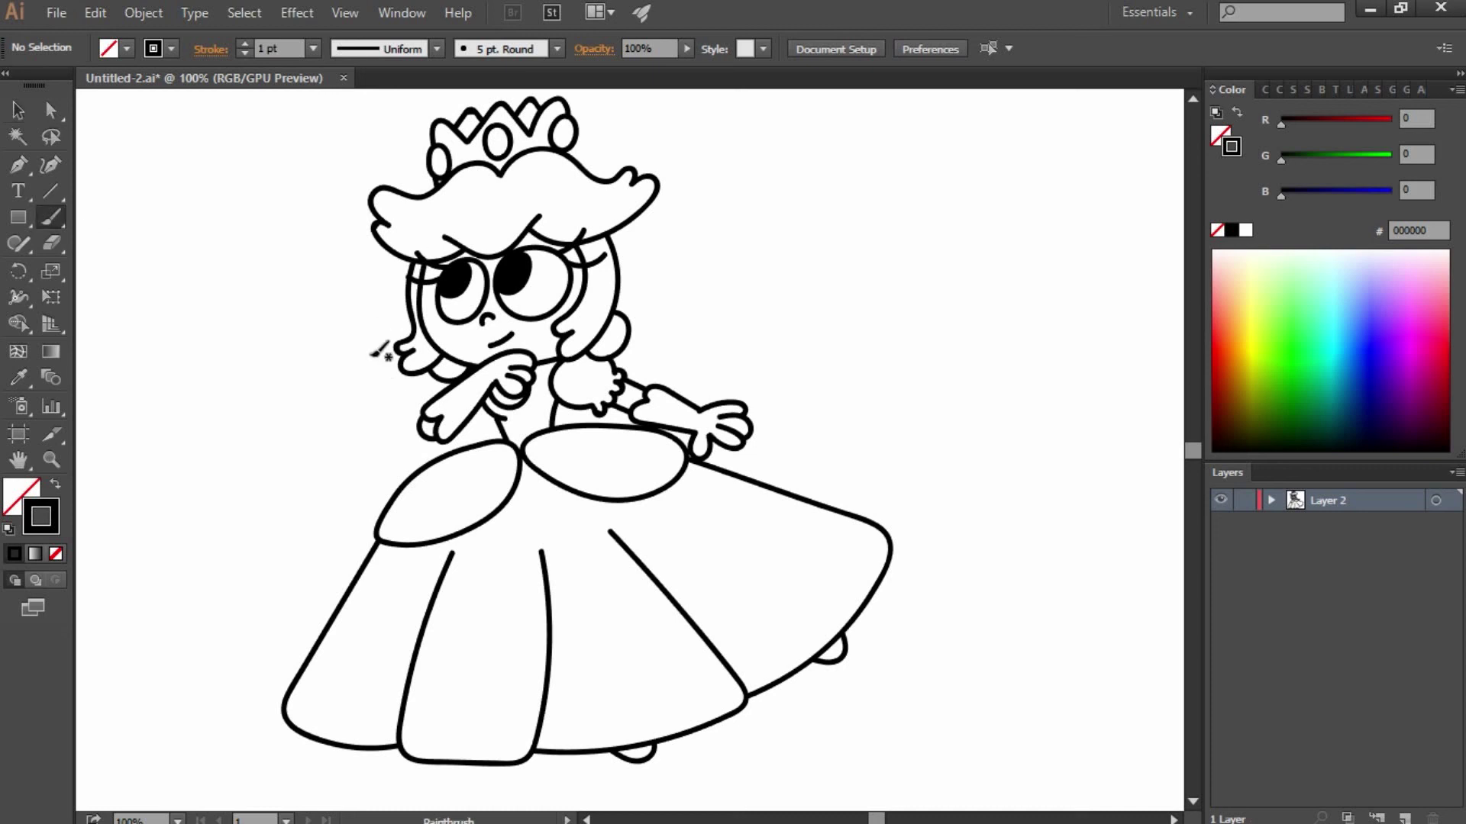
Step: Paint long wavy hair flowing out behind the body on the right and down the left side to the skirt
mouse_move(634, 220)
left_mouse_down()
mouse_move(722, 305)
mouse_move(904, 317)
mouse_move(935, 424)
mouse_move(876, 525)
left_mouse_up()
mouse_move(401, 258)
left_mouse_down()
mouse_move(336, 352)
mouse_move(384, 515)
left_mouse_up()
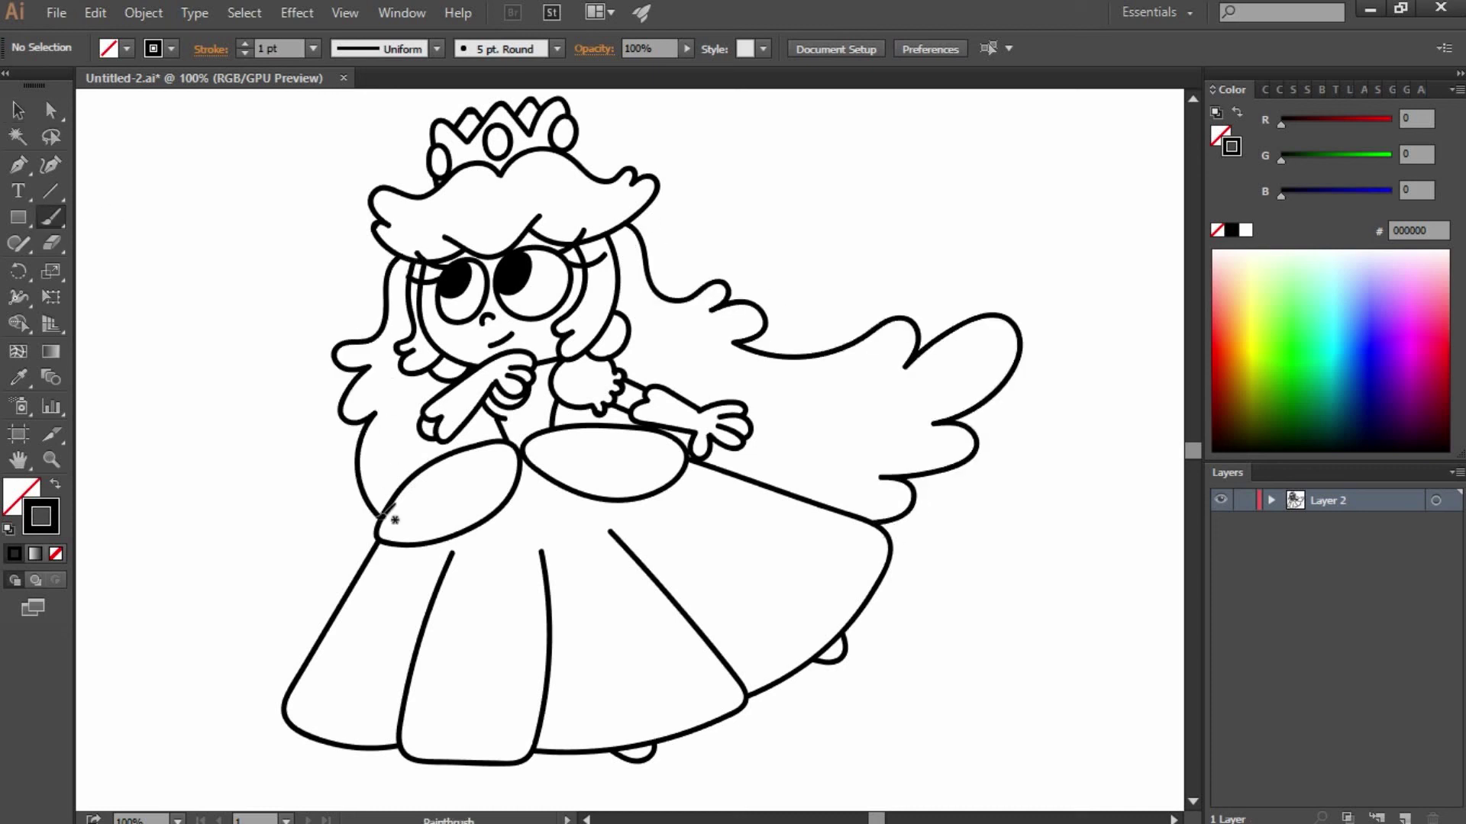
Step: Repaint the curled lower tips of the side lock along the left side of the face with the Paintbrush
mouse_move(403, 342)
left_mouse_down()
mouse_move(409, 373)
mouse_move(442, 353)
left_mouse_up()
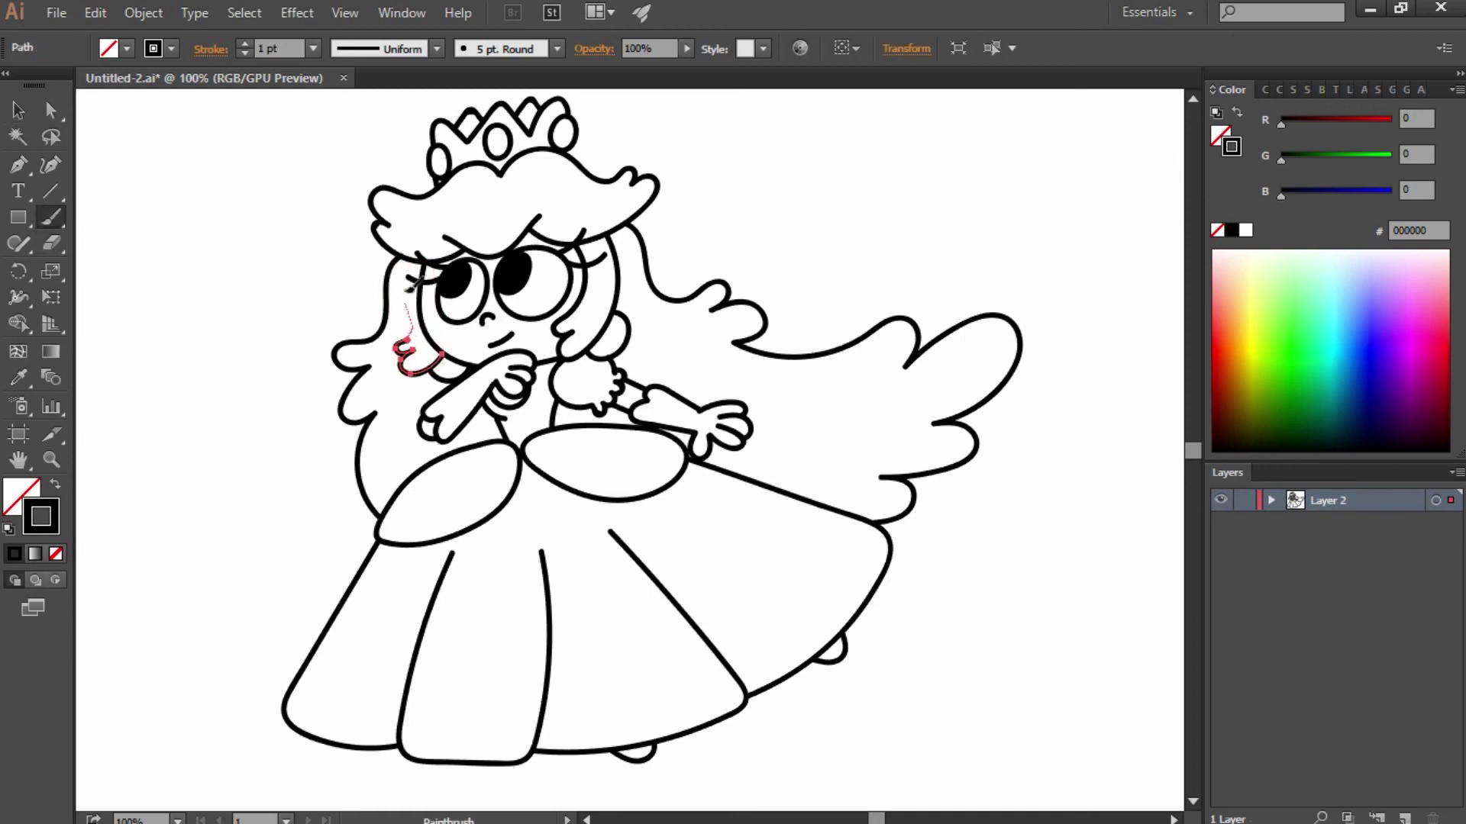
left_click(429, 203, "ctrl")
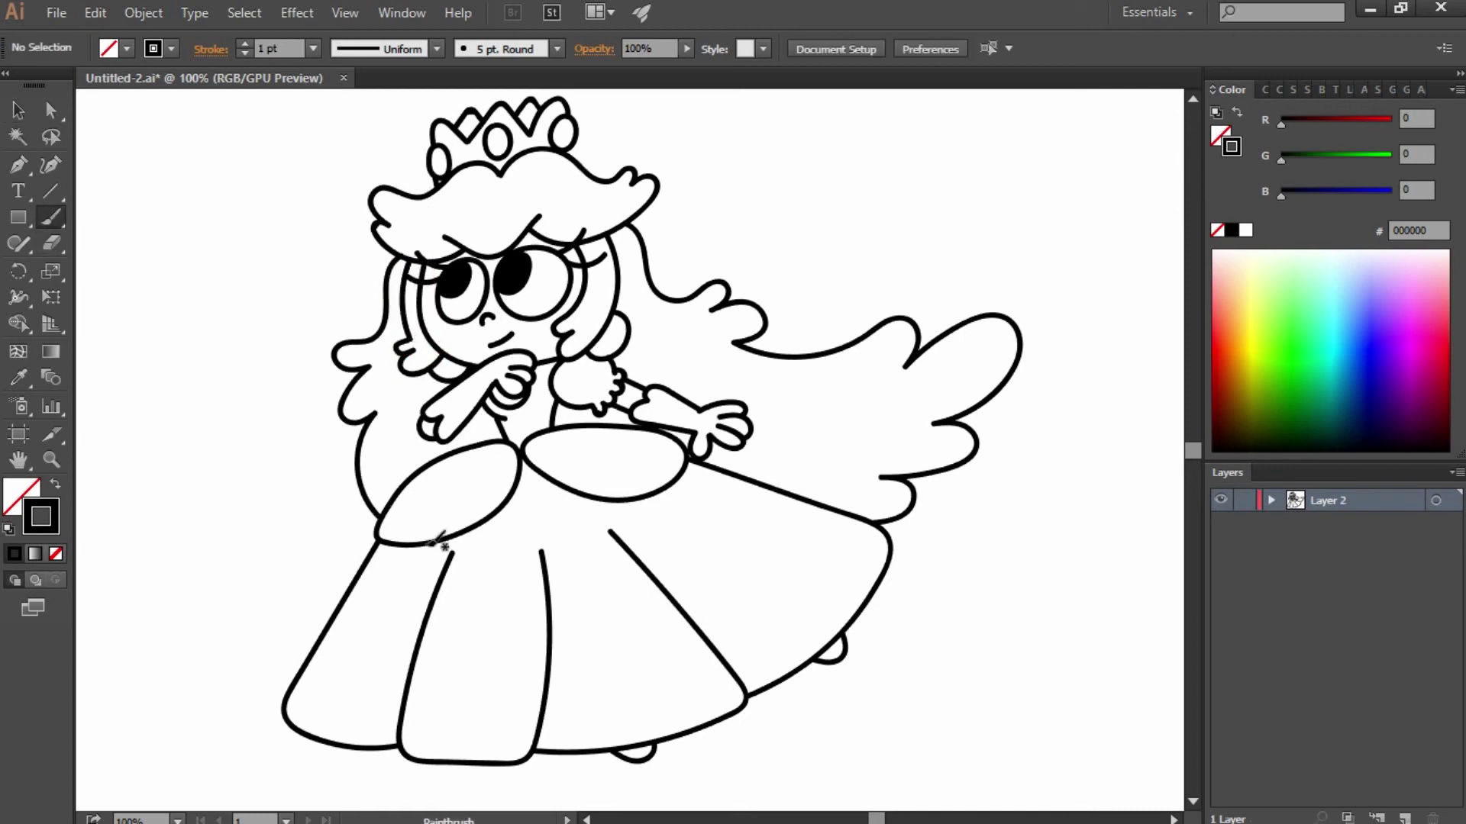
key("ctrl+z")
key("ctrl+z")
key("ctrl+z")
key("ctrl+shift+z")
key("ctrl+shift+z")
key("Delete")
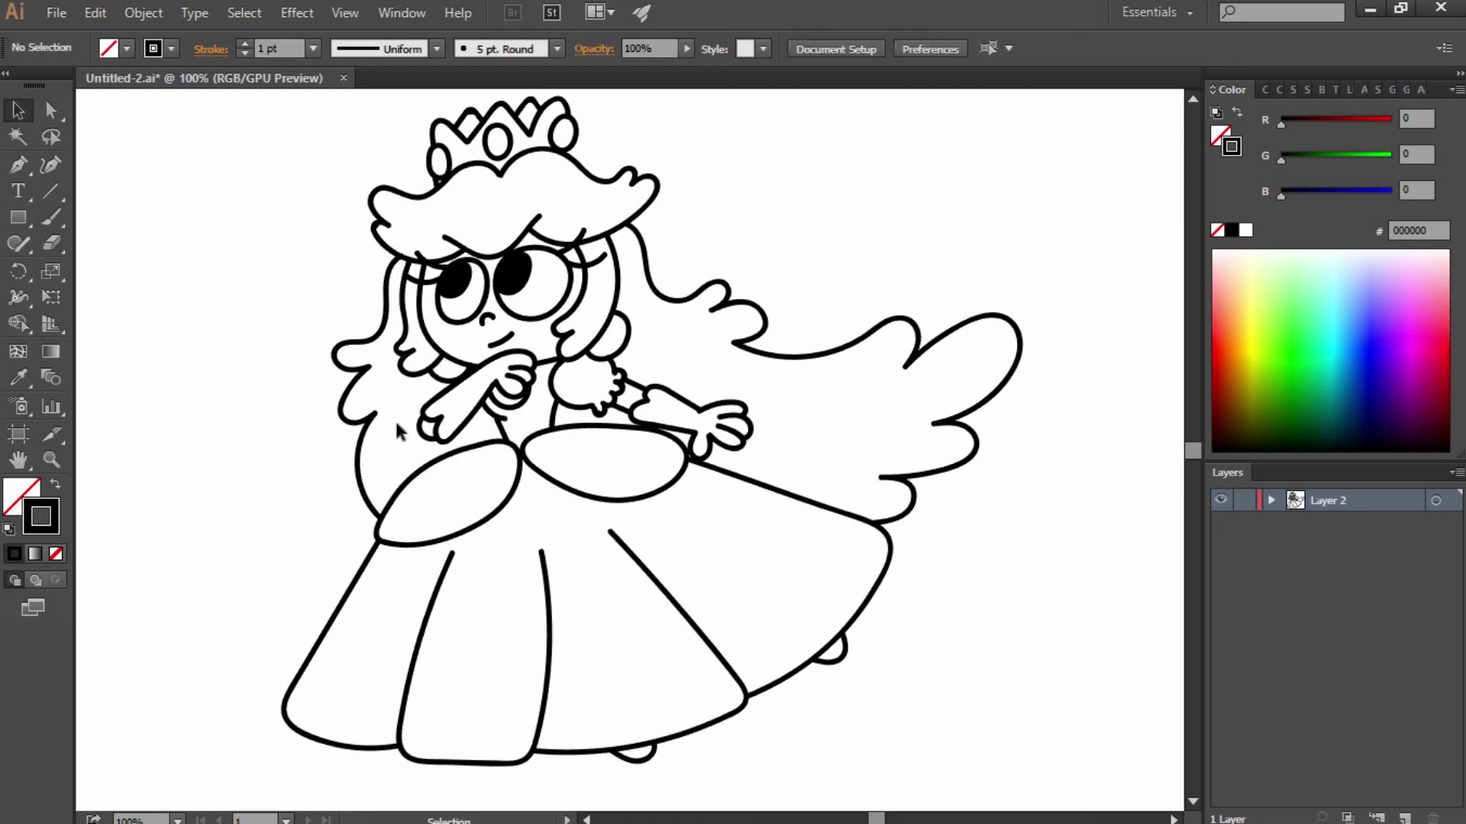
left_click(50, 241)
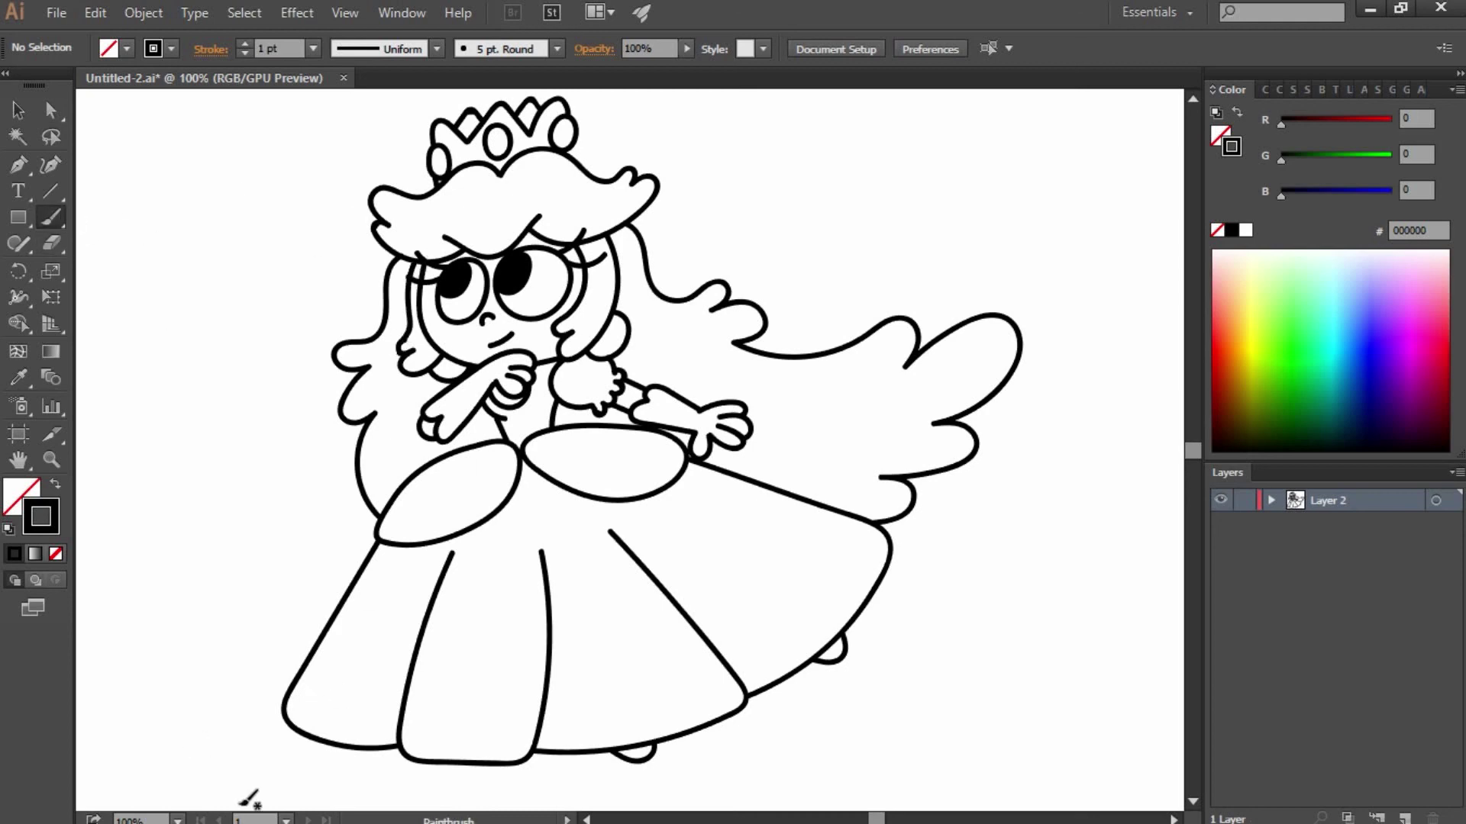
Step: Resize the whole princess drawing, stretching it wider and slightly taller, so it nearly fills the artboard's height
left_click(177, 819)
left_click(235, 556)
key("v")
key("ctrl+a")
left_click_drag(792, 442, 958, 556)
left_click(894, 673)
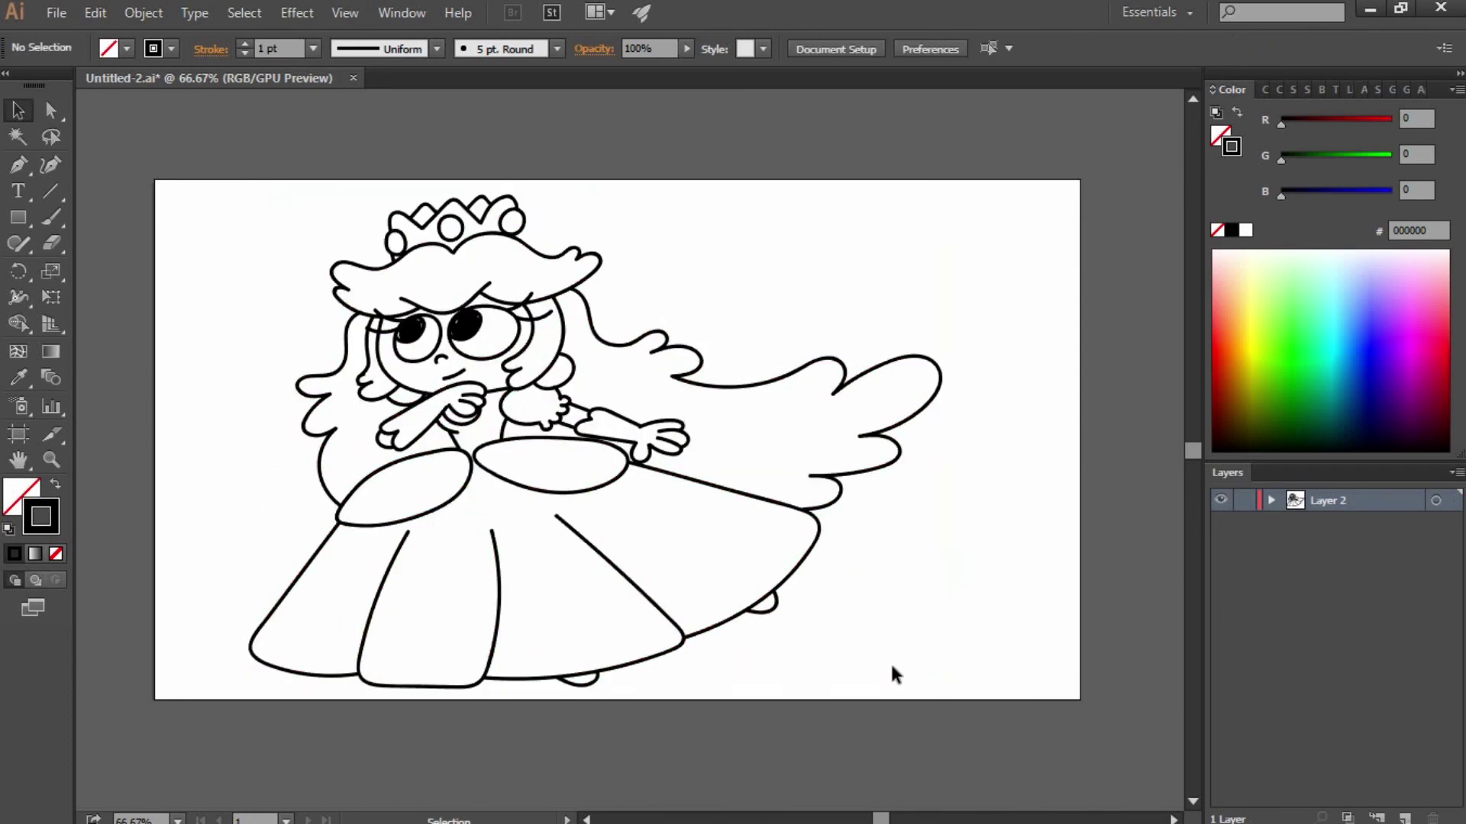
key("b")
key("ctrl+a")
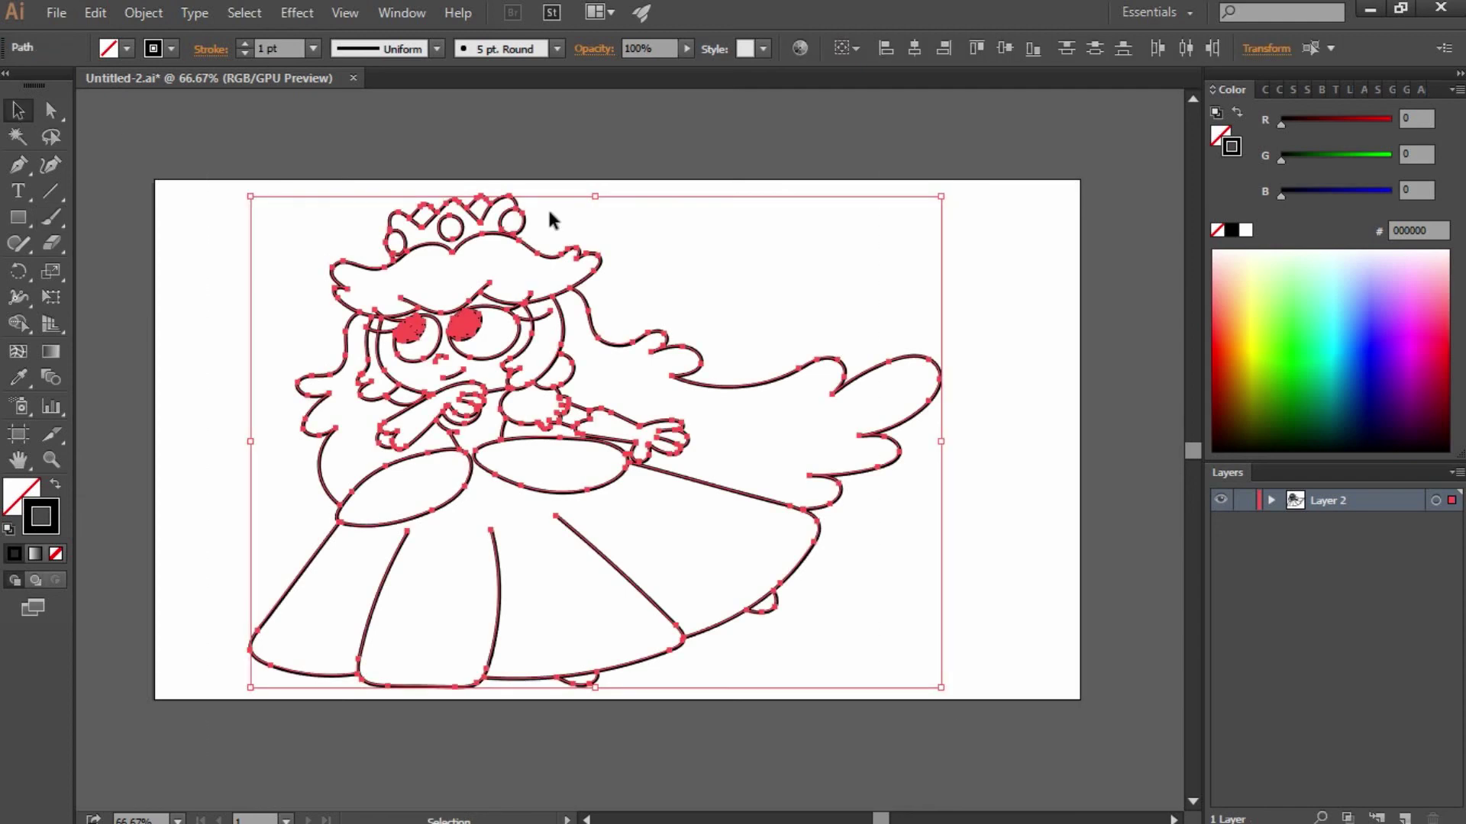
key("ctrl+shift+a")
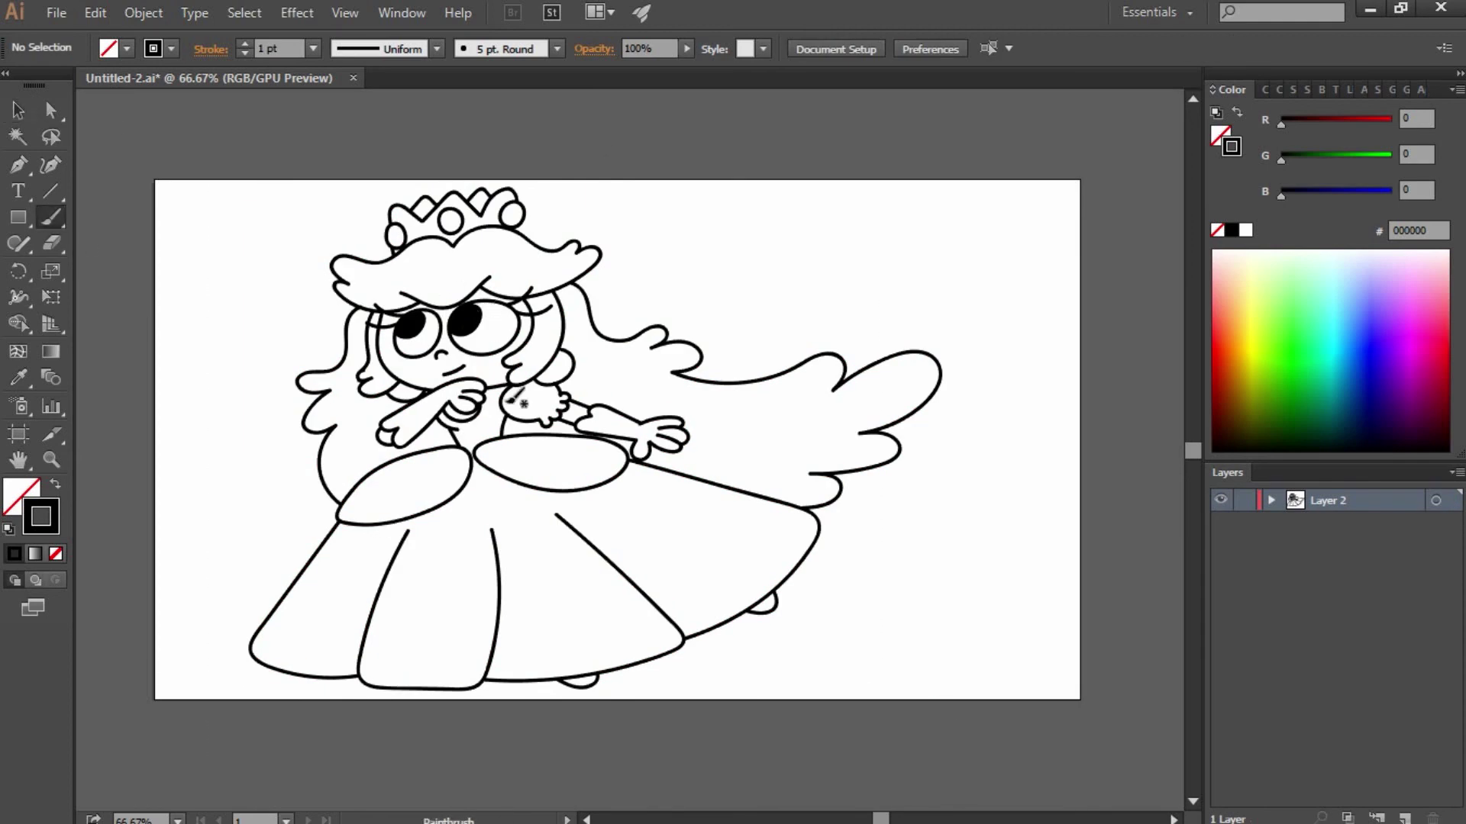
Step: Narrow the long flowing hair outline behind the body by pulling its outer end inward toward the gown
left_click(18, 110)
left_click(940, 374)
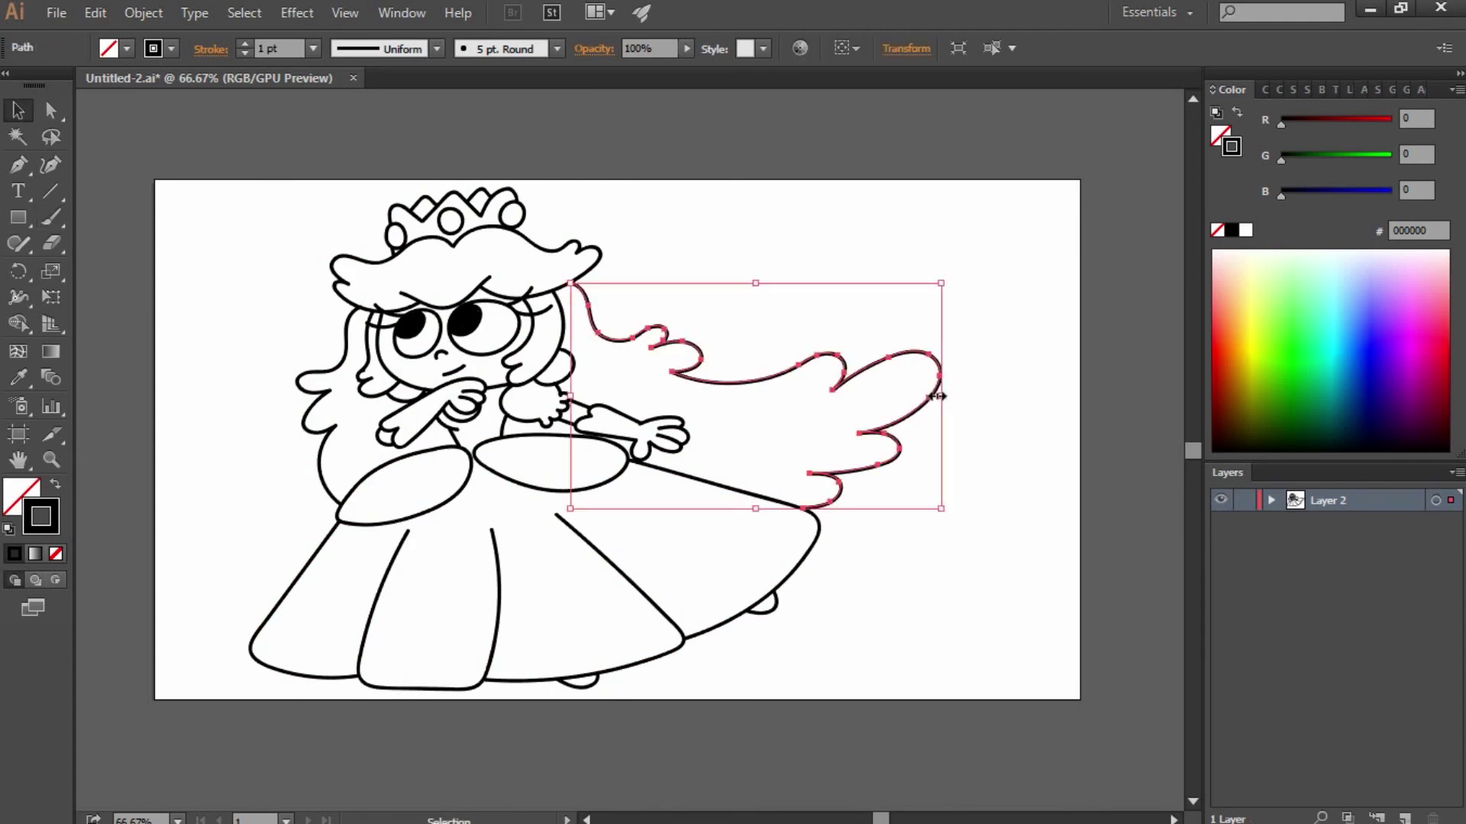
left_click_drag(948, 393, 876, 393)
left_click(751, 506)
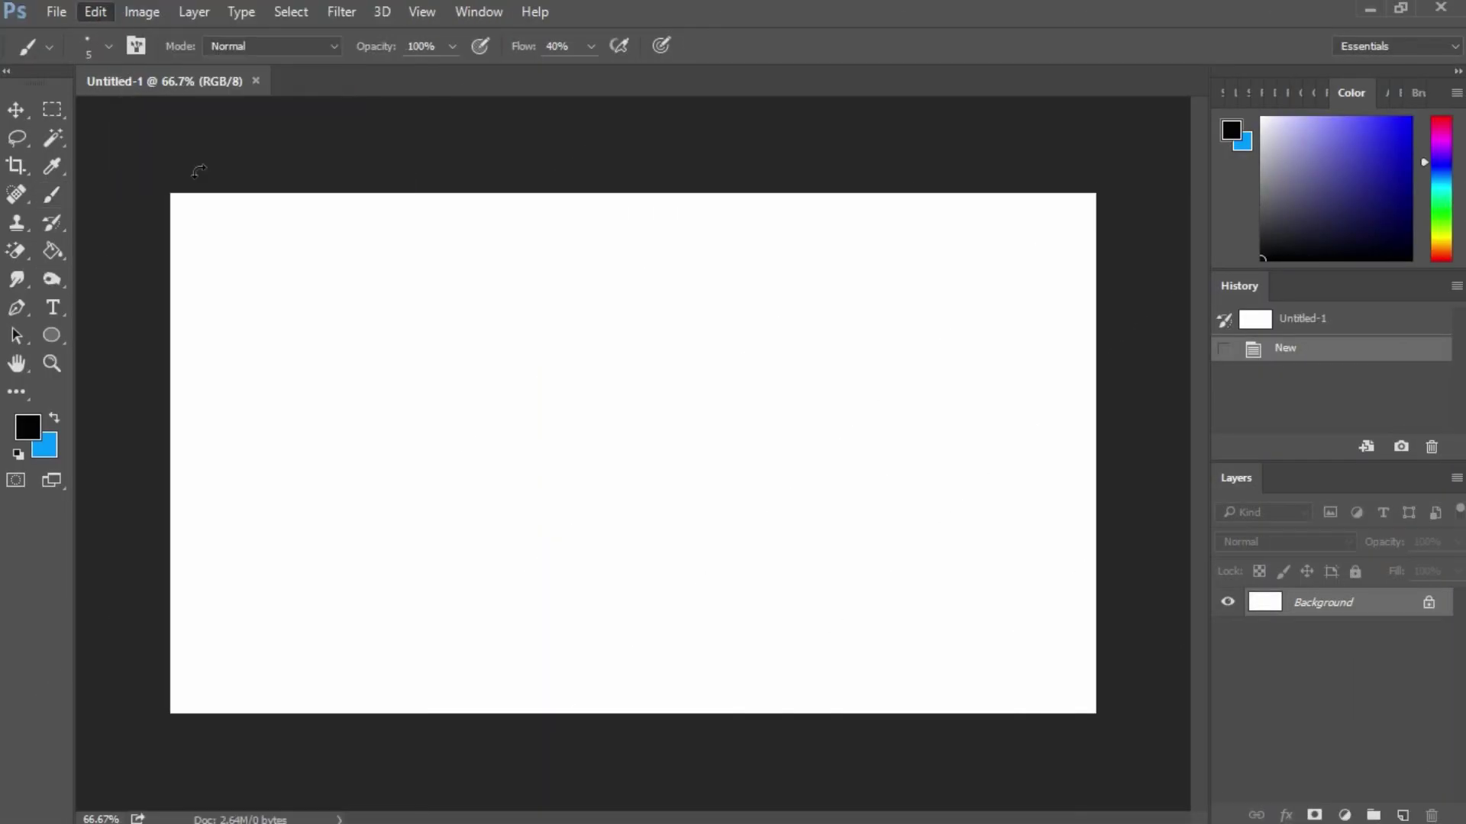
Step: Switch to Photoshop and paste the princess line art as a Smart Object onto the blank canvas
key("ctrl+v")
left_click_drag(466, 328, 508, 336)
key("Return")
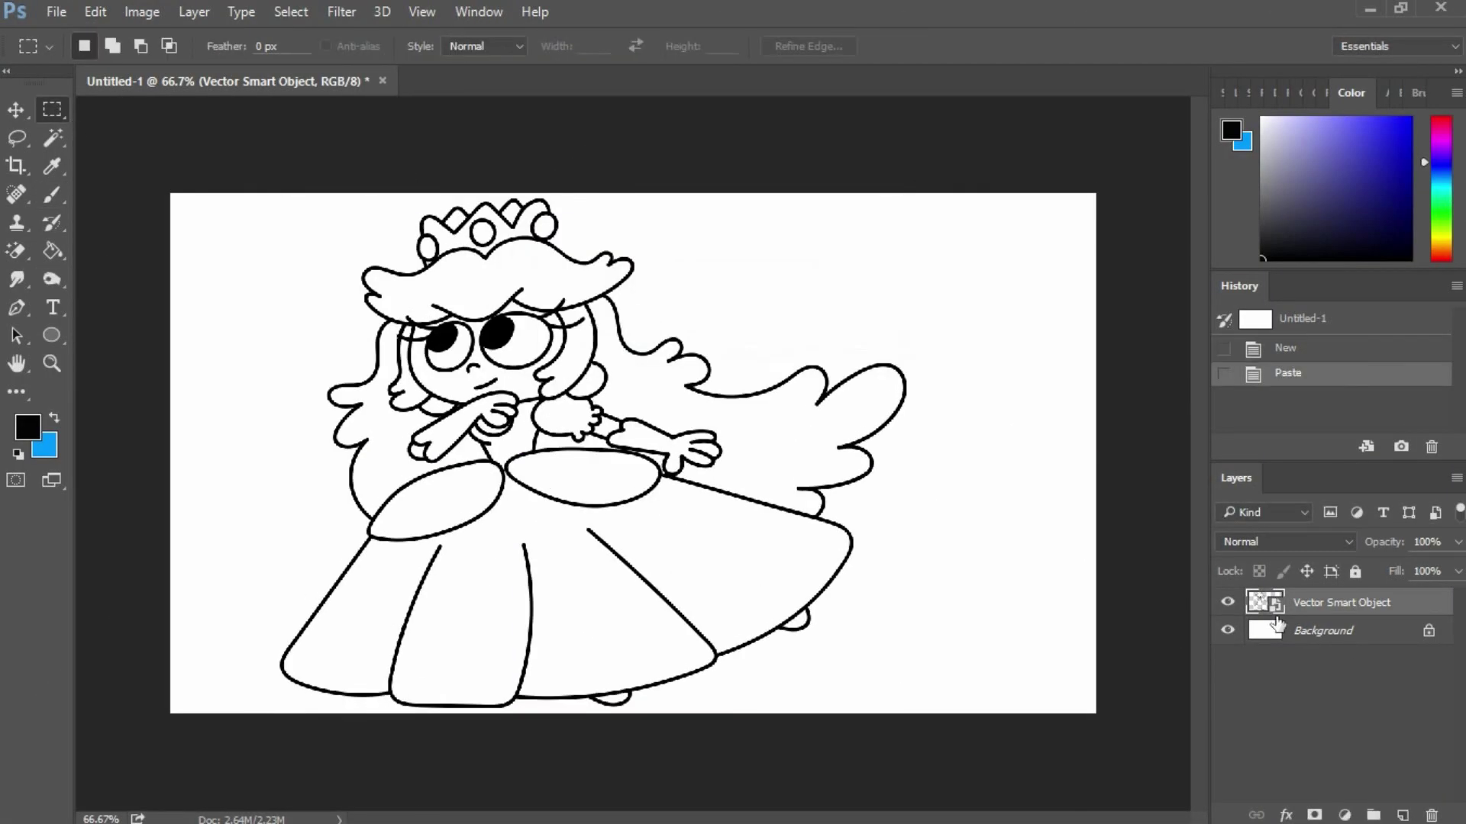
Step: Merge the pasted line art with a new layer and duplicate the resulting line art layer
key("ctrl+shift+alt+n")
key("ctrl+e")
key("ctrl+j")
Step: Fill the Background layer with bright blue using the Paint Bucket
left_click(1279, 664)
left_click(1441, 175)
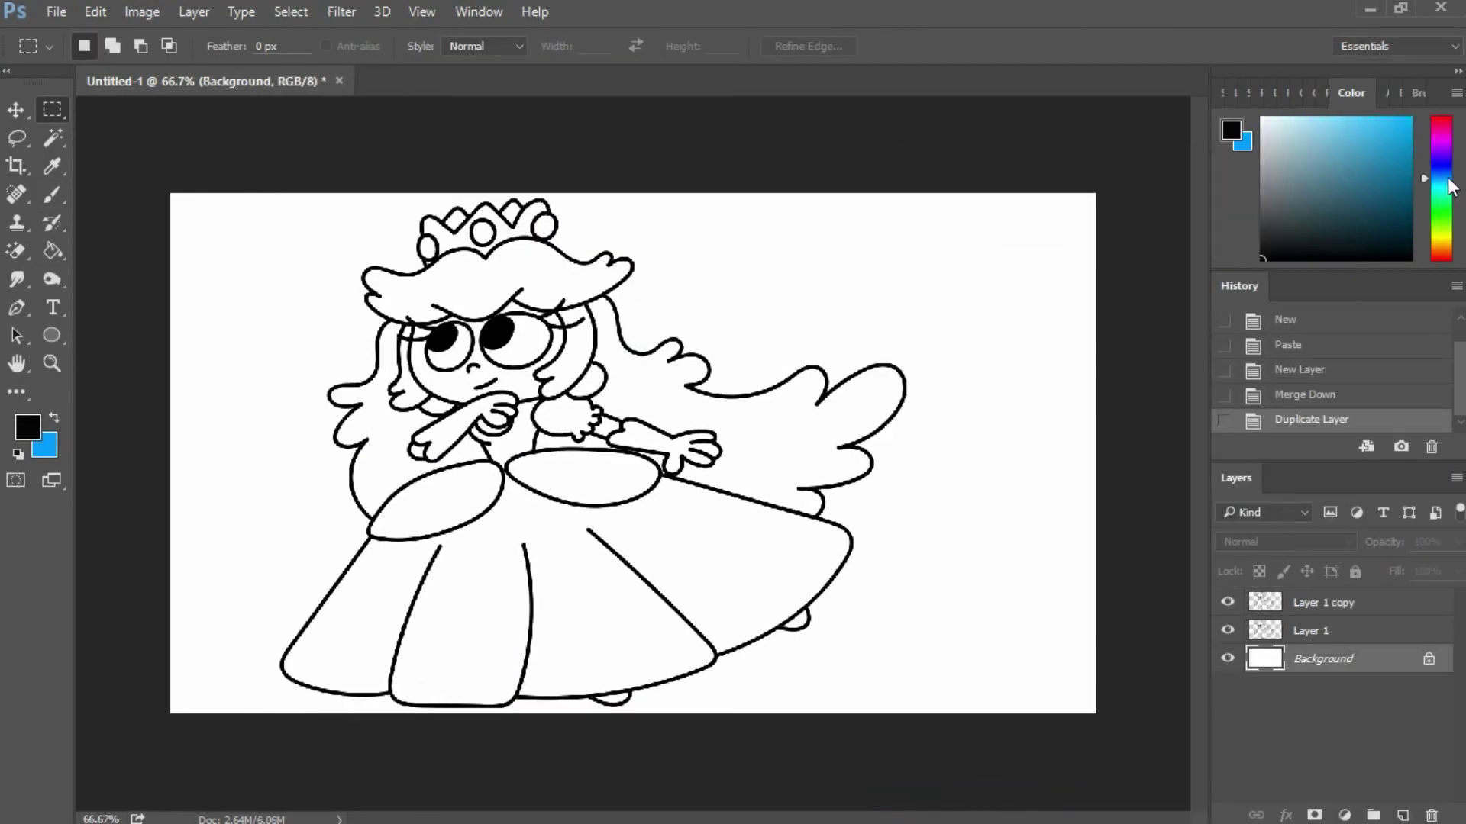
left_click(1408, 118)
left_click(52, 251)
left_click(992, 343)
Step: Add a layer above the Background and stamp it with the 2942 halftone dot brush in light blue across the canvas
key("ctrl+shift+alt+n")
left_click(52, 194)
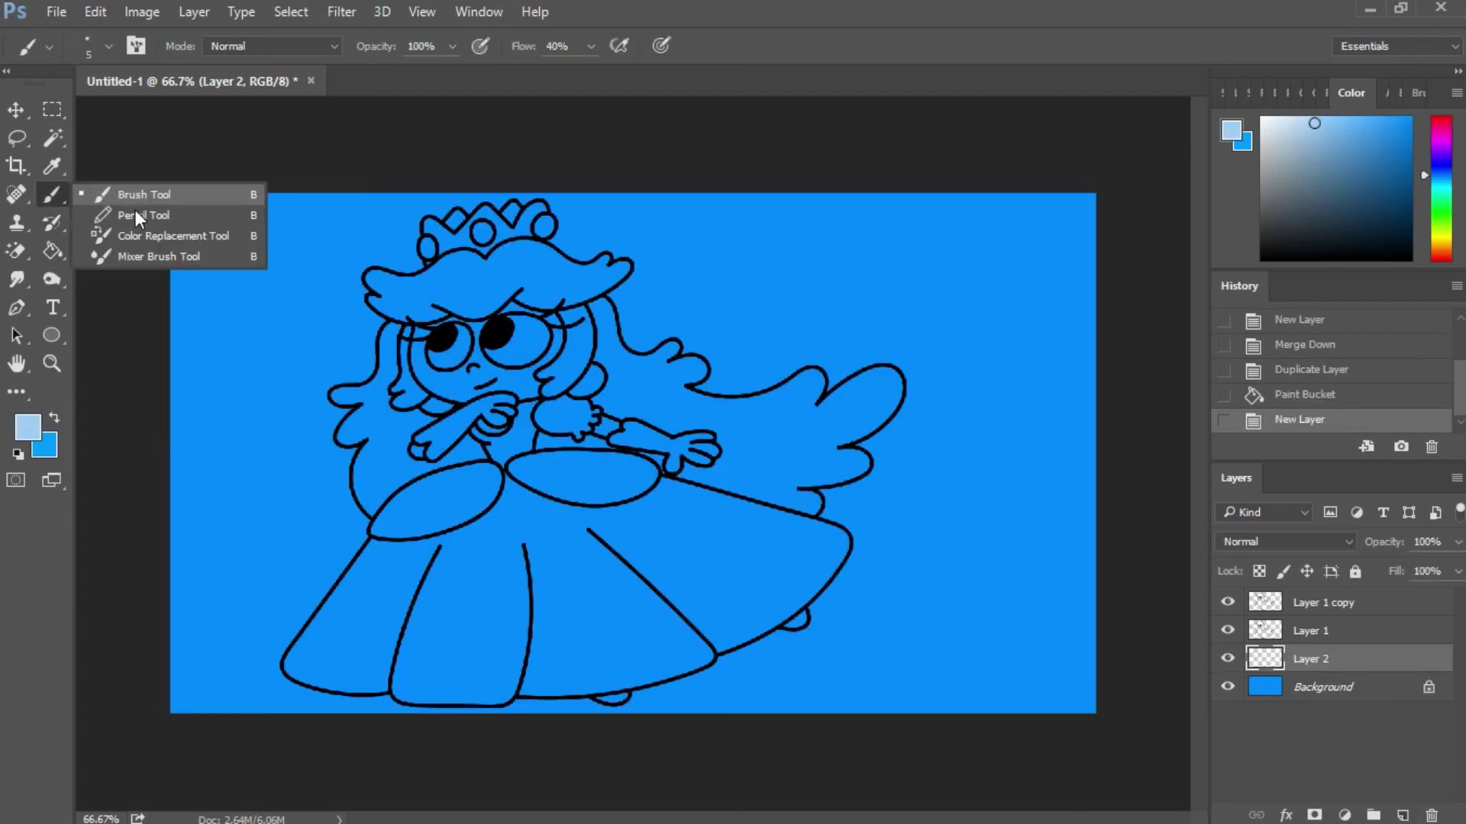
left_click(126, 200)
left_click(109, 46)
scroll(330, 322, "down", 5)
left_click(197, 422)
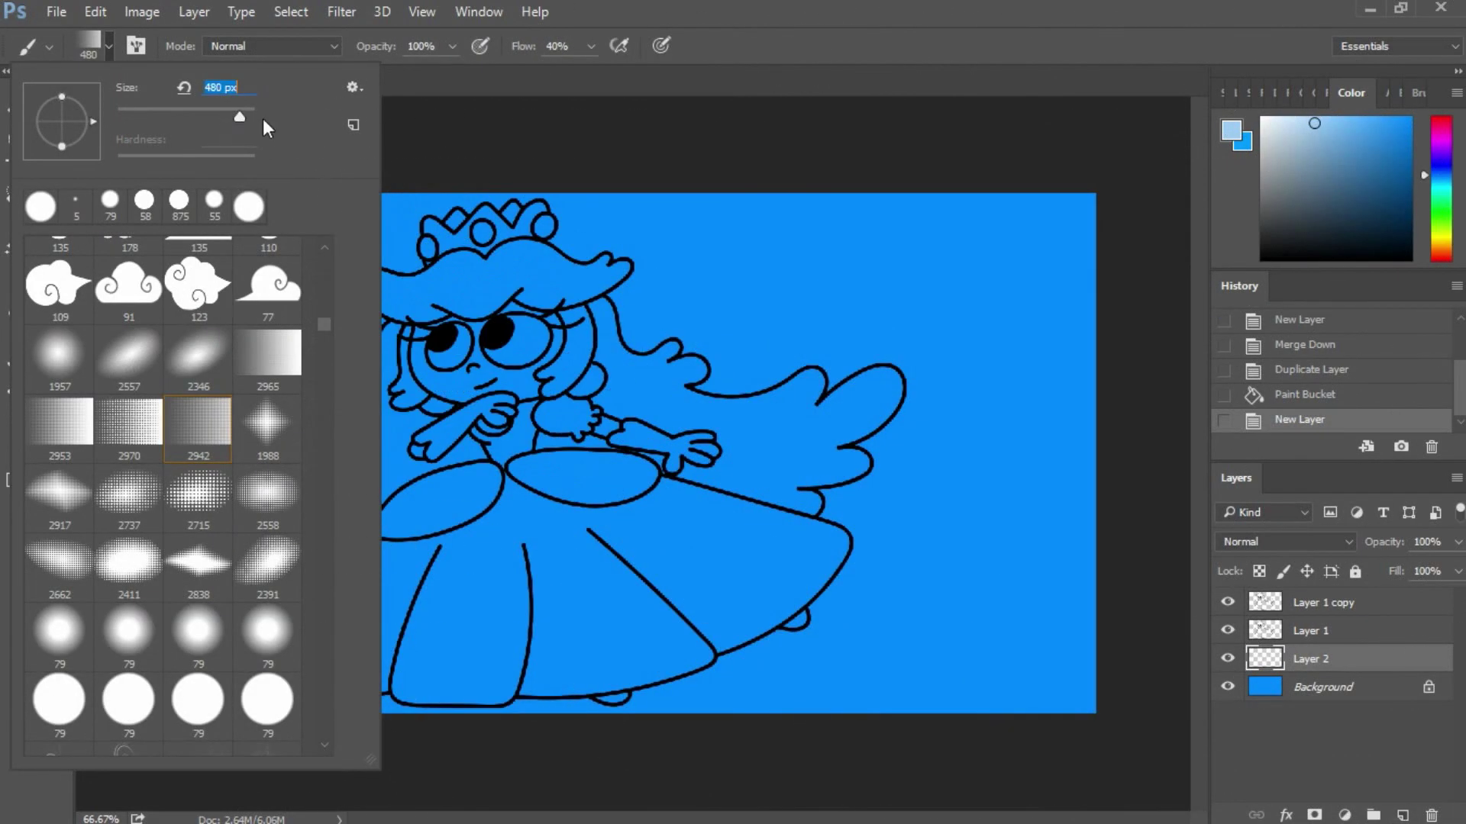
left_click(458, 229)
left_click(62, 111)
Step: Fill the whites of both eyes and the two gloves with white on Layer 1
left_click(1310, 630)
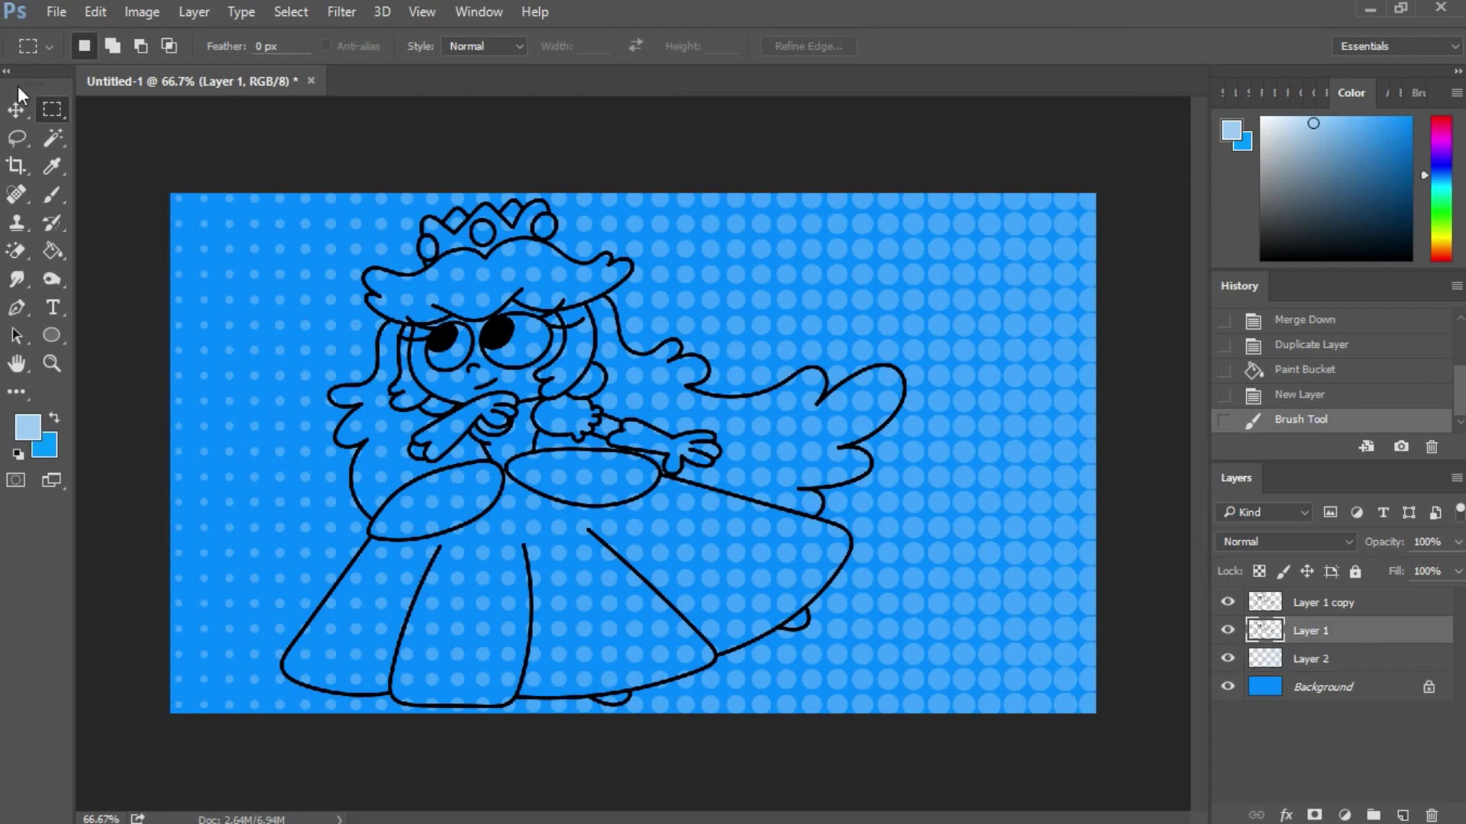
key("i")
key("g")
left_click(519, 339)
left_click(526, 343)
key("z")
left_click(519, 328, "alt")
key("g")
left_click(408, 359)
left_click(458, 465)
left_click(725, 507)
Step: Set the Brush tool's size to 5 px
key("b")
left_click(110, 46)
type("5")
key("Return")
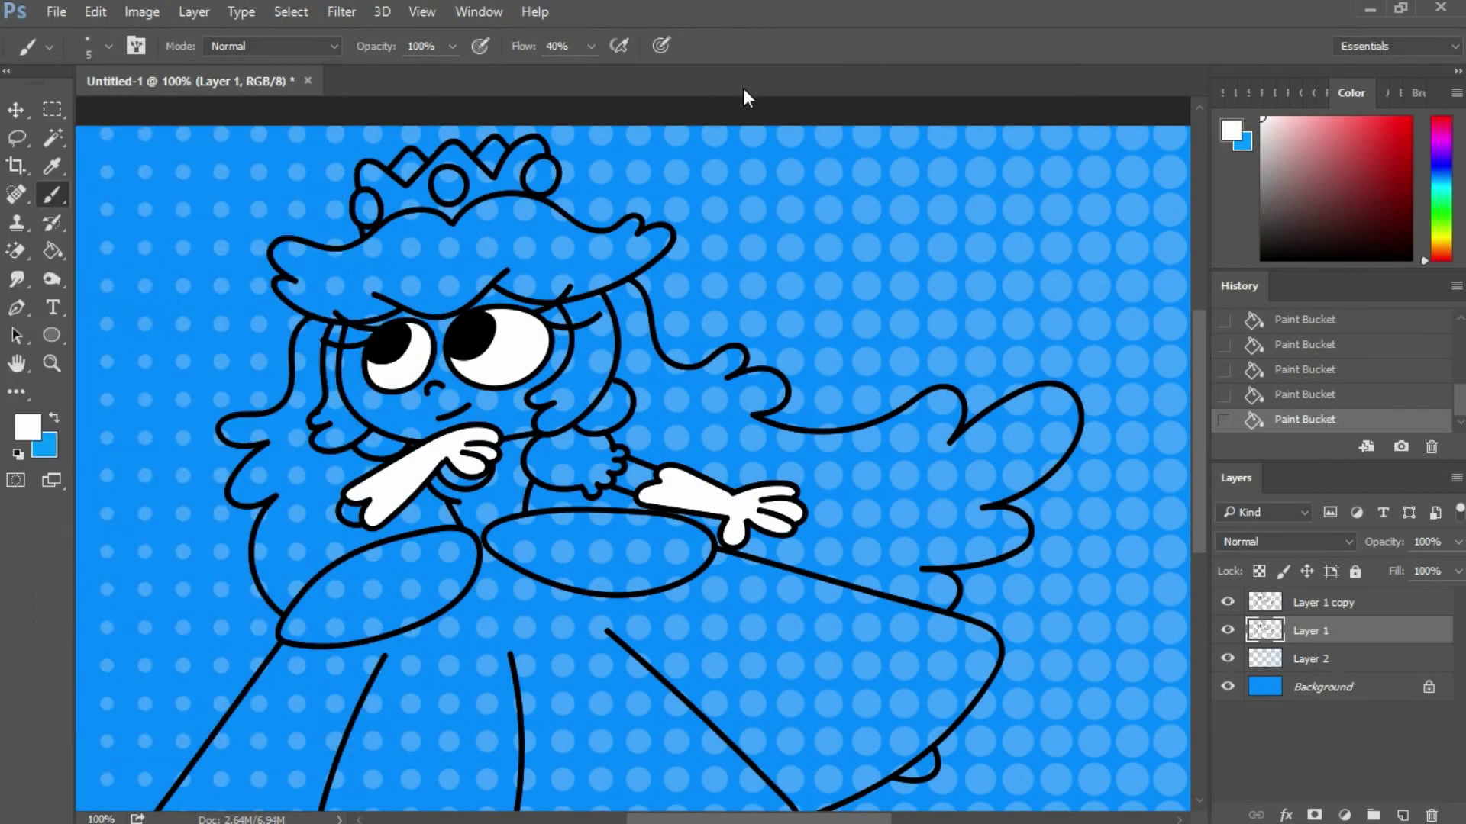
Step: Choose a medium pink and fill the gown's skirt and bodice
key("i")
left_click(53, 255)
left_click(549, 634)
left_click(513, 520)
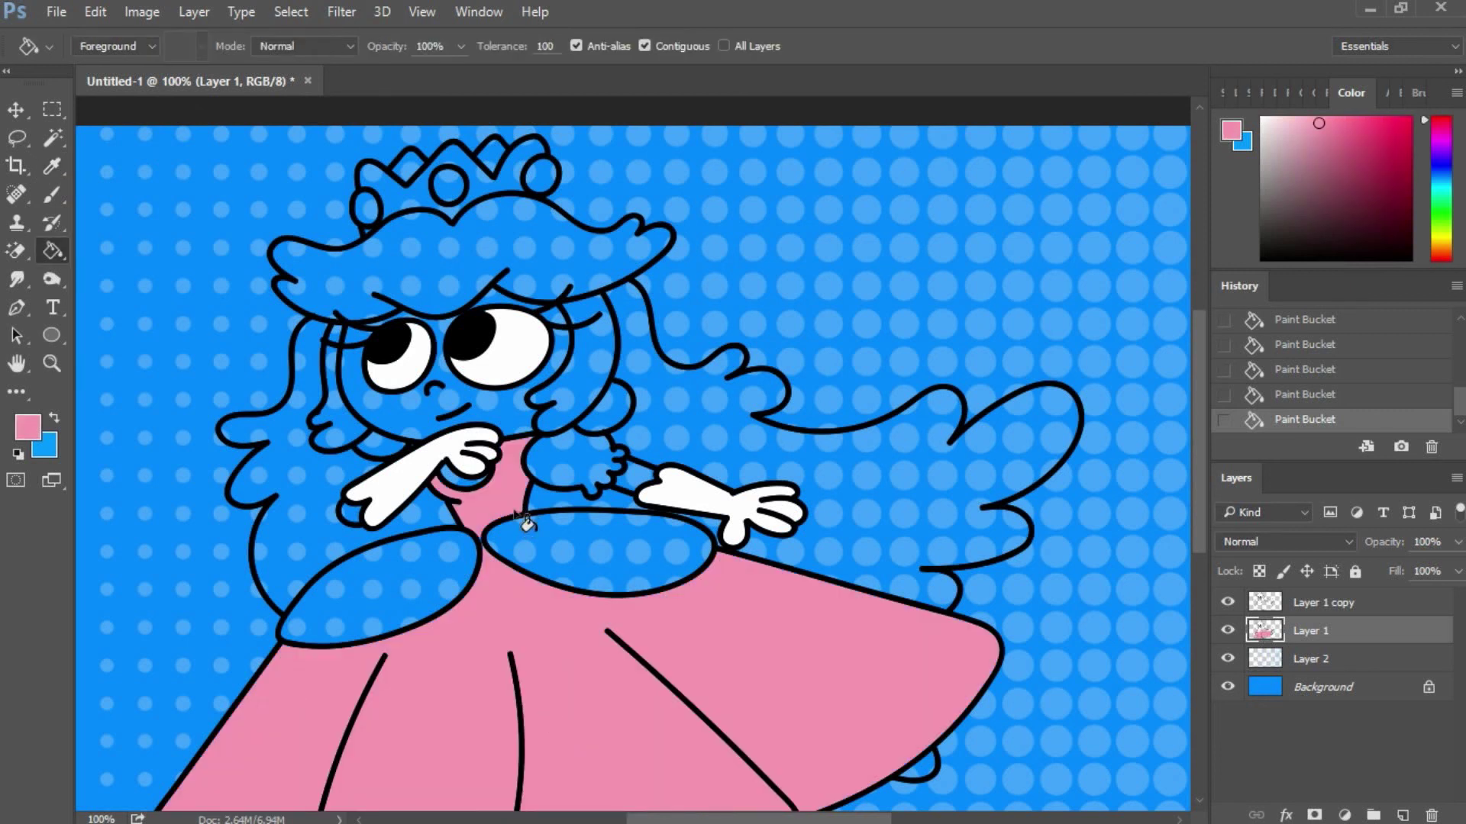
Step: Choose a pale peach skin tone and colour the face and the bare parts of both arms
key("i")
left_click(1292, 117)
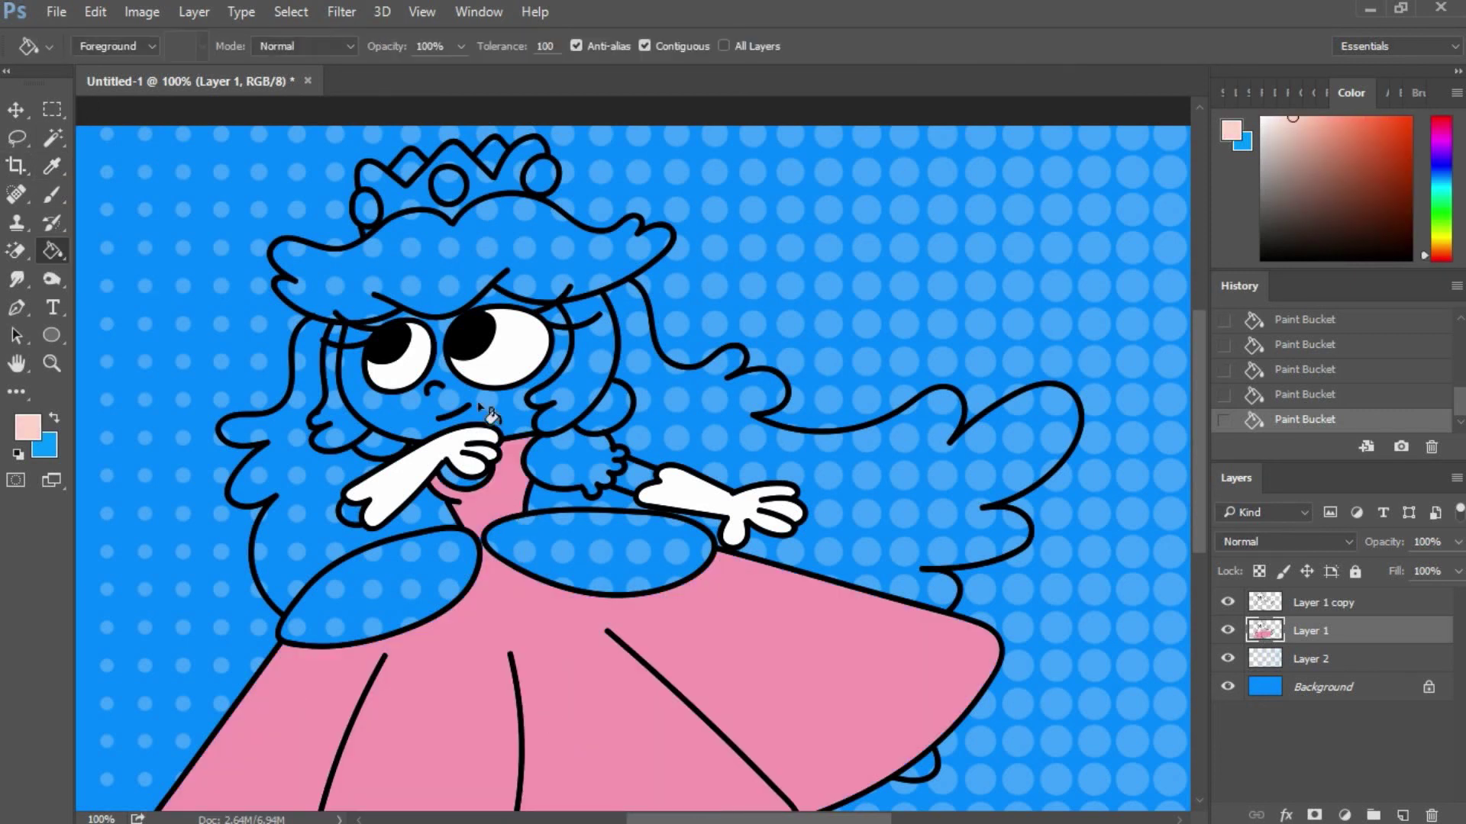
key("b")
left_click_drag(397, 396, 535, 366)
left_click_drag(626, 466, 645, 489)
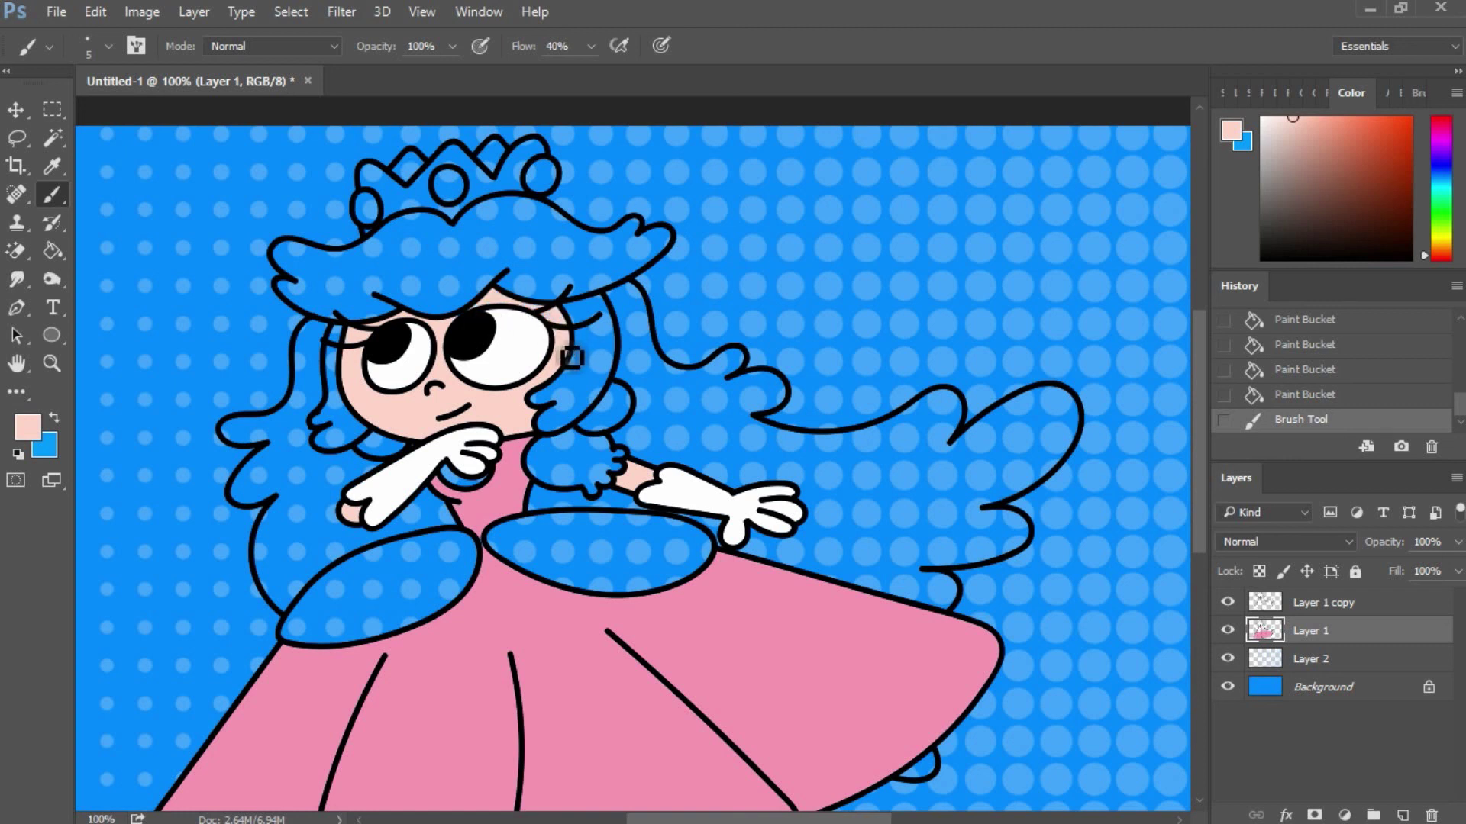
Step: Choose bright yellow and fill the fringe, side locks and long flowing hair on both sides of the body
key("i")
left_click(1409, 123)
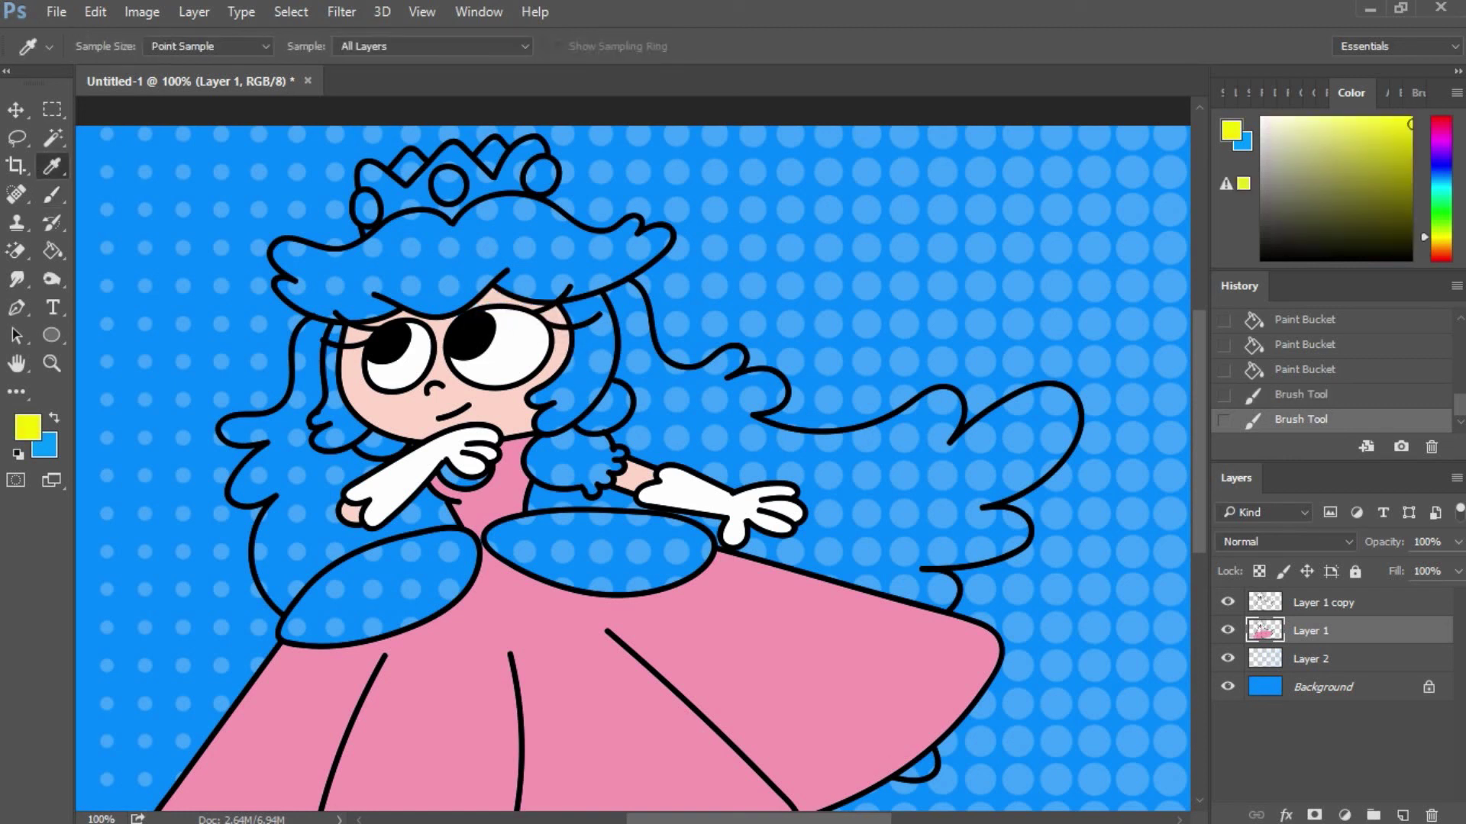
left_click(52, 250)
left_click(458, 245)
left_click(291, 496)
left_click(916, 458)
left_click(588, 359)
key("b")
left_click_drag(336, 328, 355, 353)
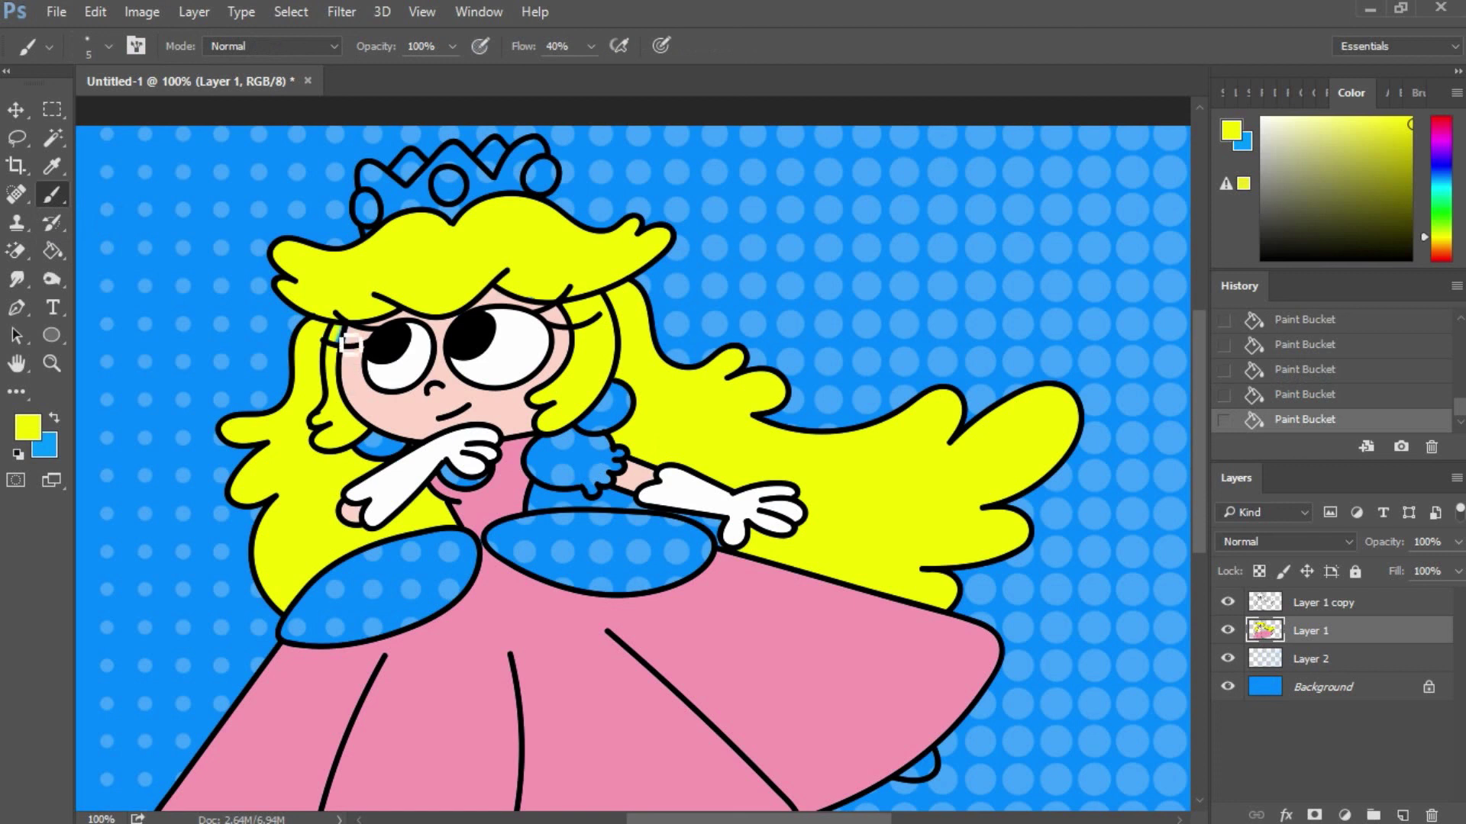
Step: Colour the remaining hair gaps between the sleeve, outstretched glove and overskirt yellow
left_click(752, 563)
key("g")
left_click(611, 500)
key("b")
left_click_drag(672, 527, 691, 550)
Step: Sample the gown's pink and fill the puffed sleeve with it
left_click(745, 574, "alt")
key("i")
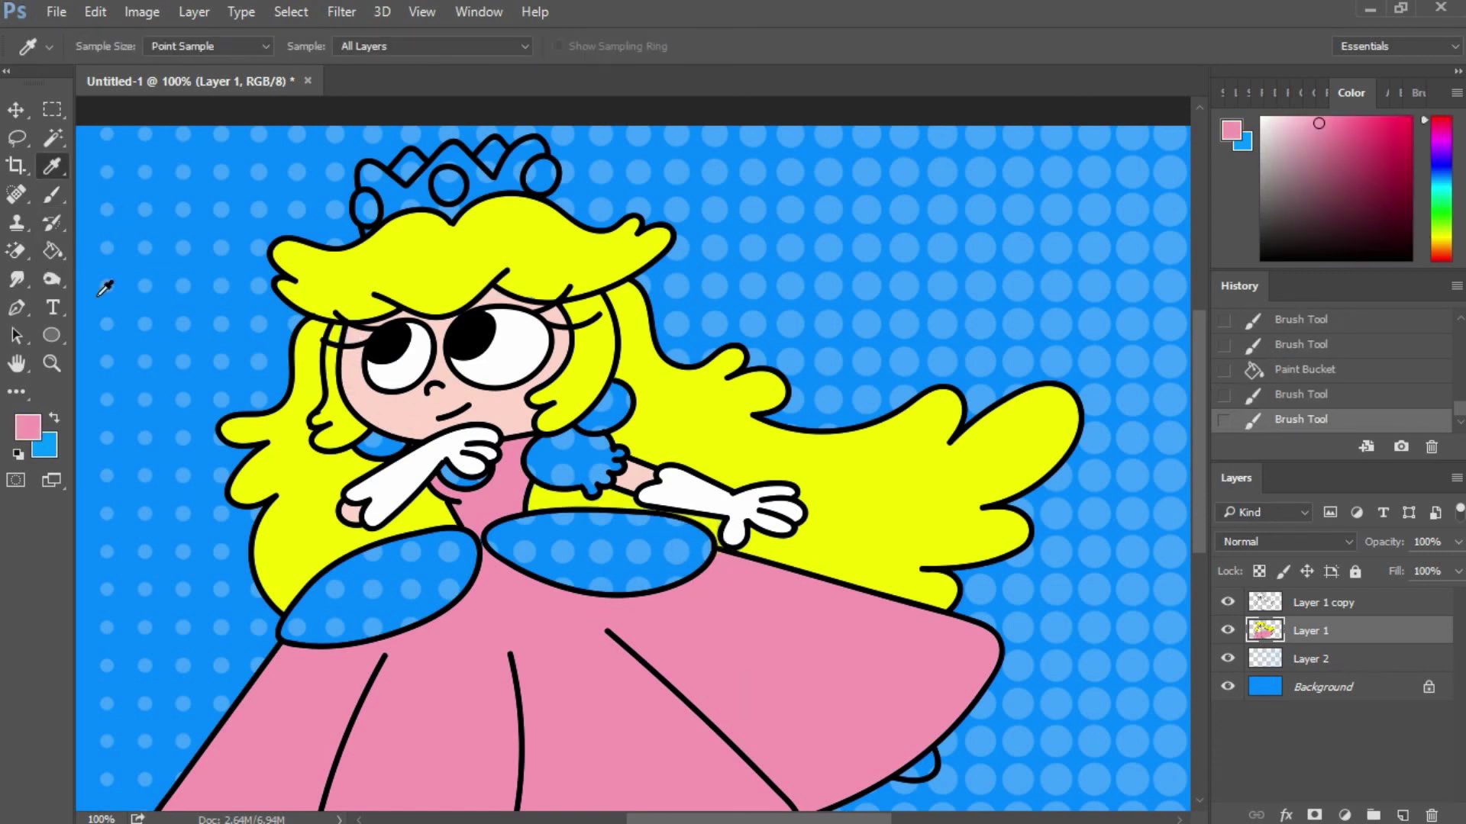
key("g")
left_click(580, 458)
Step: Choose a dark yellow and colour the front of the crown, including its small lower corner
key("i")
left_click(1441, 237)
left_click(1401, 157)
key("g")
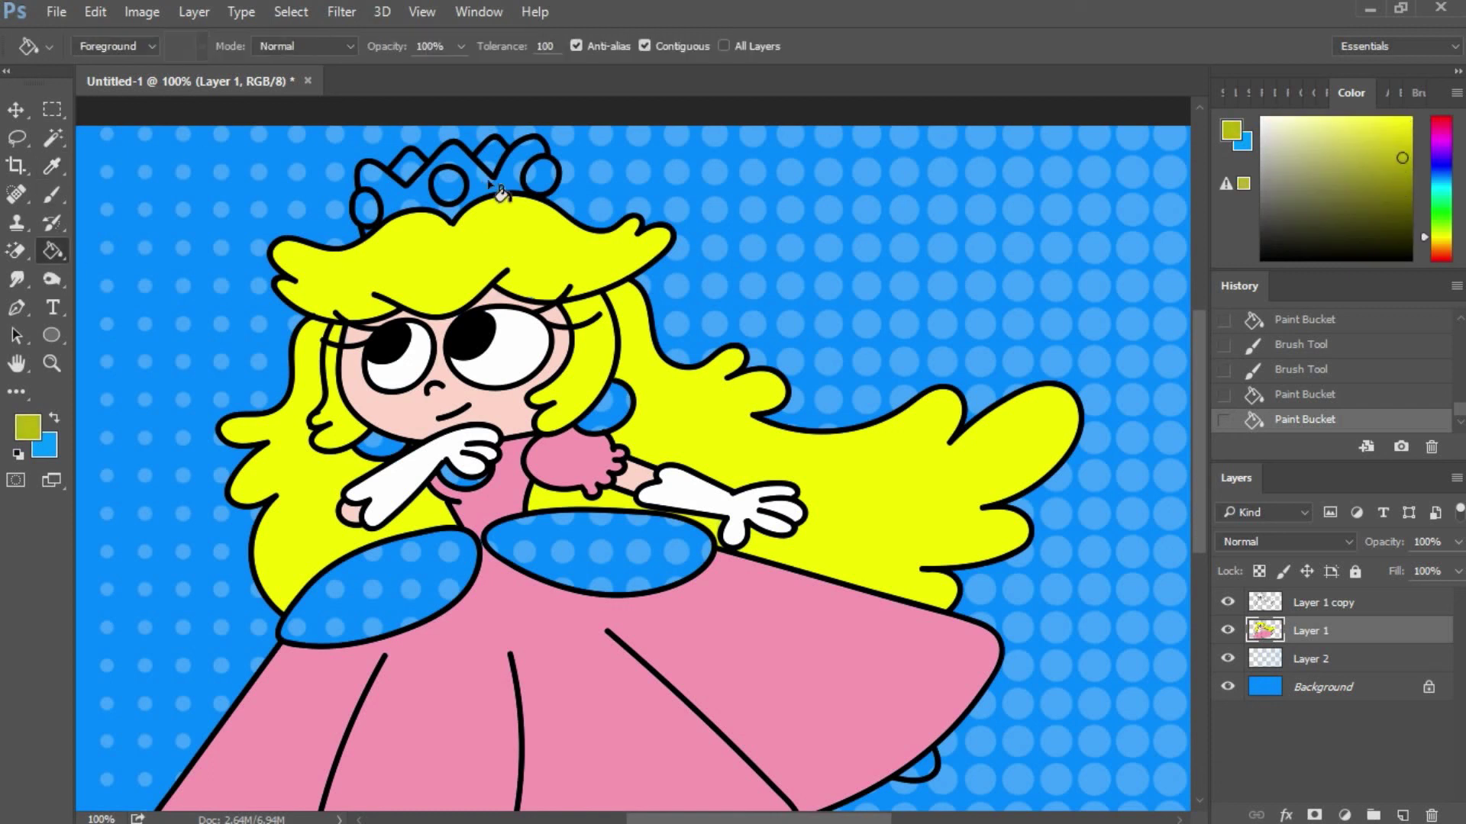
left_click(479, 177)
key("b")
left_click_drag(370, 226, 384, 244)
Step: Fill the two inner back points of the crown with a darker olive yellow
key("g")
left_click(412, 170)
left_click(491, 153)
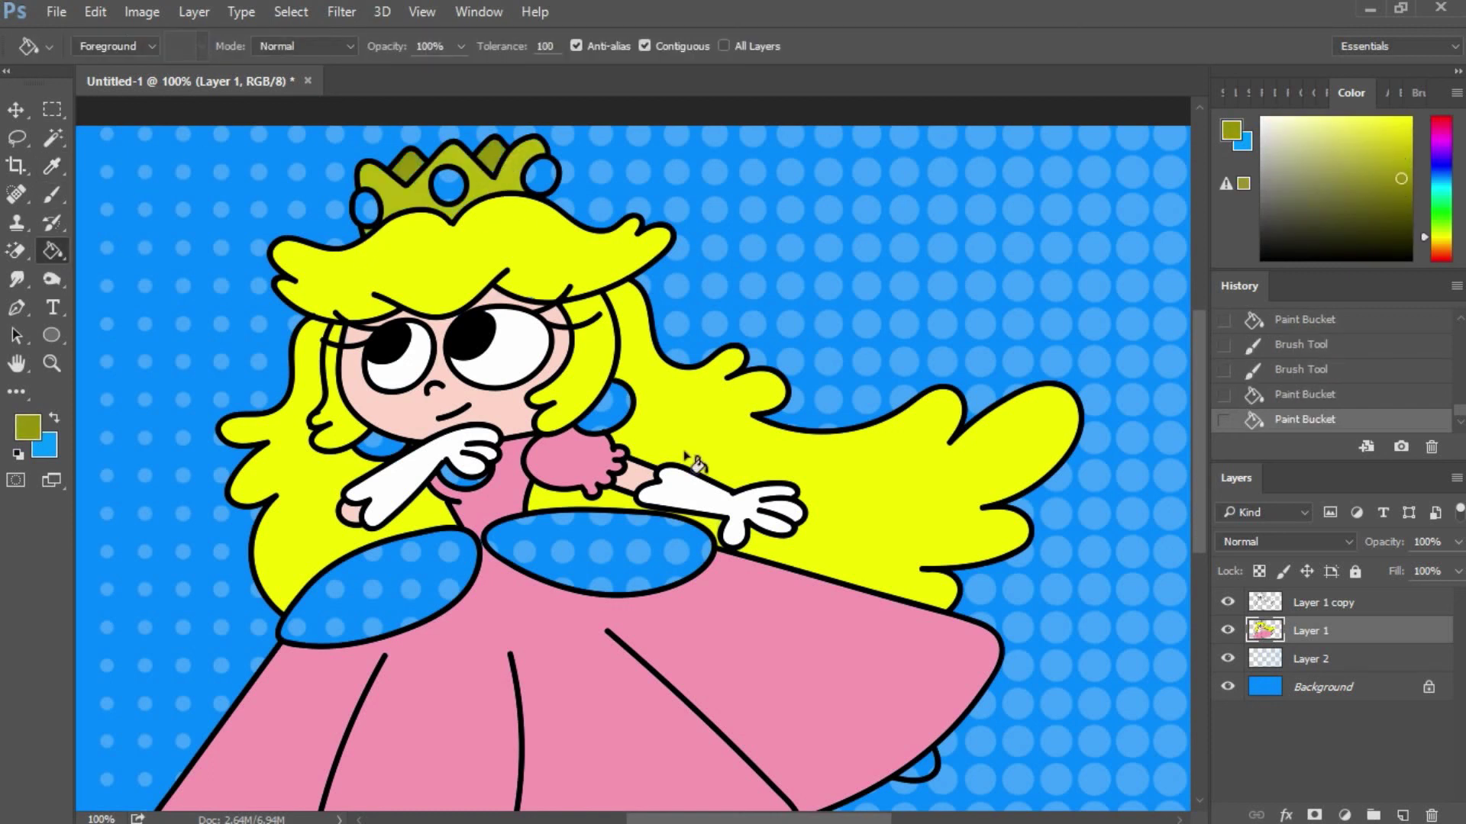
Step: Fill the earrings, the chest brooch and the crown's centre gem with solid bright blue
left_click(52, 172)
left_click(51, 363)
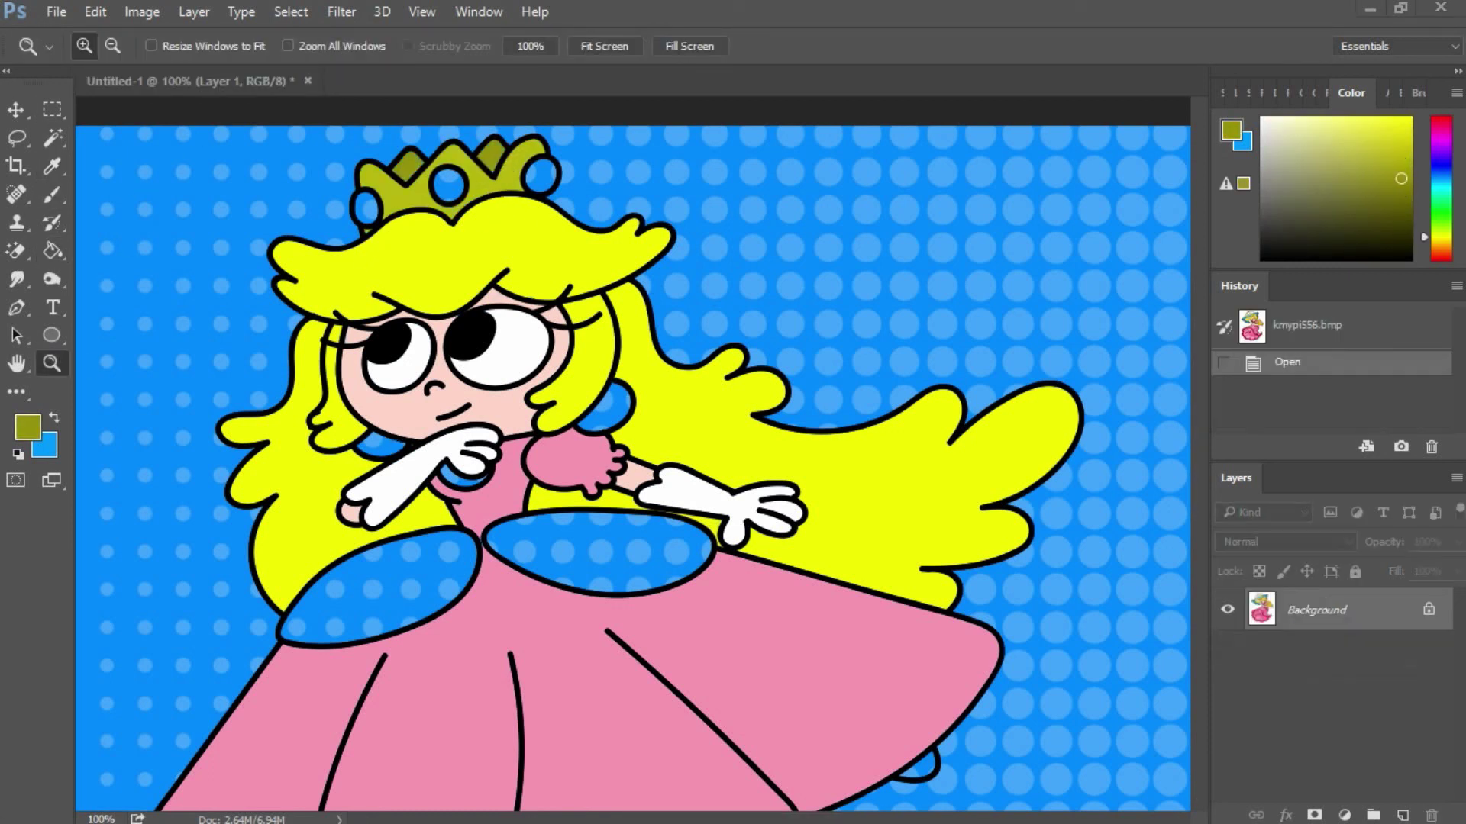
left_click(54, 166)
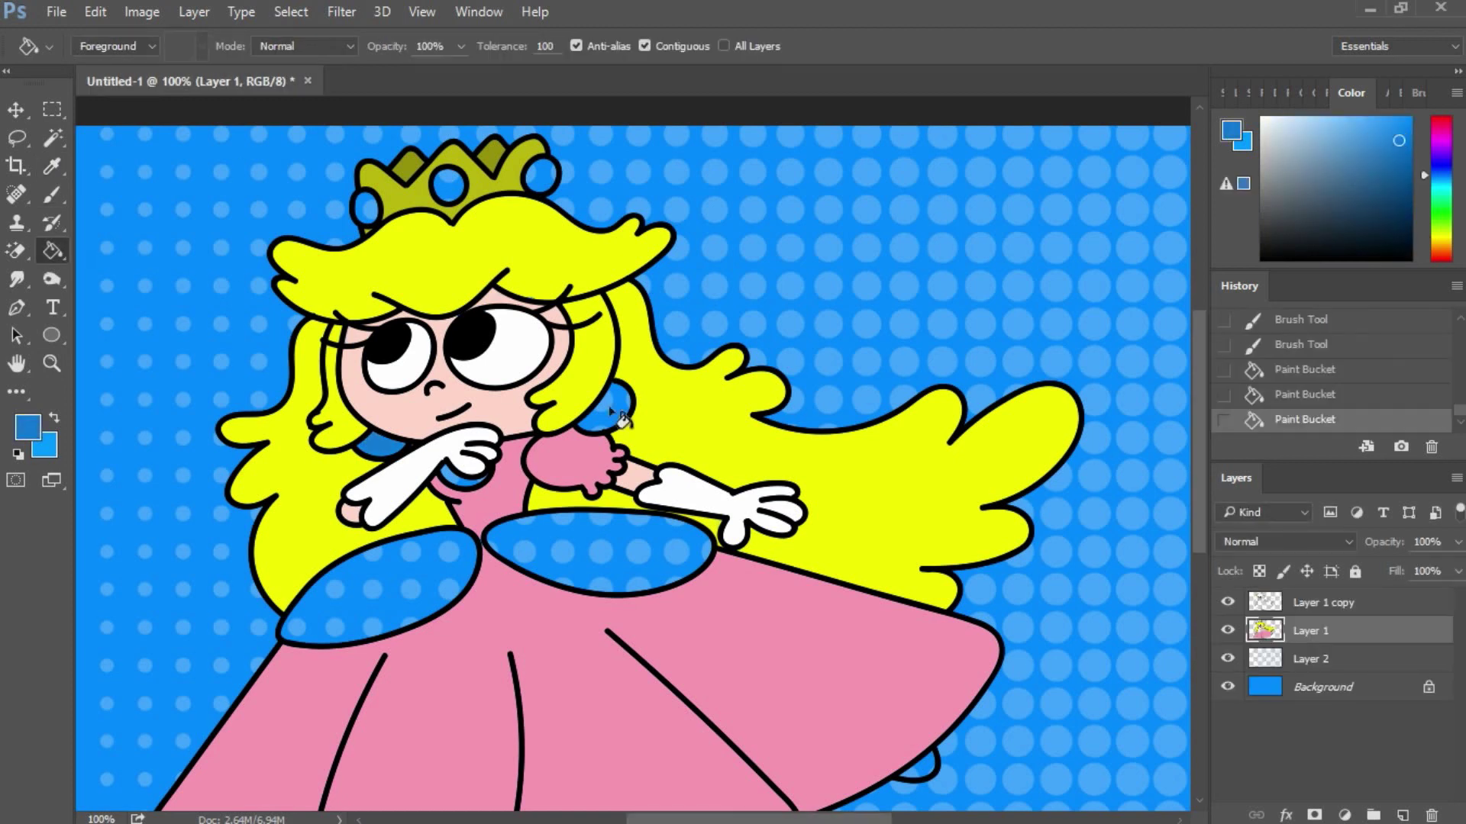
key("b")
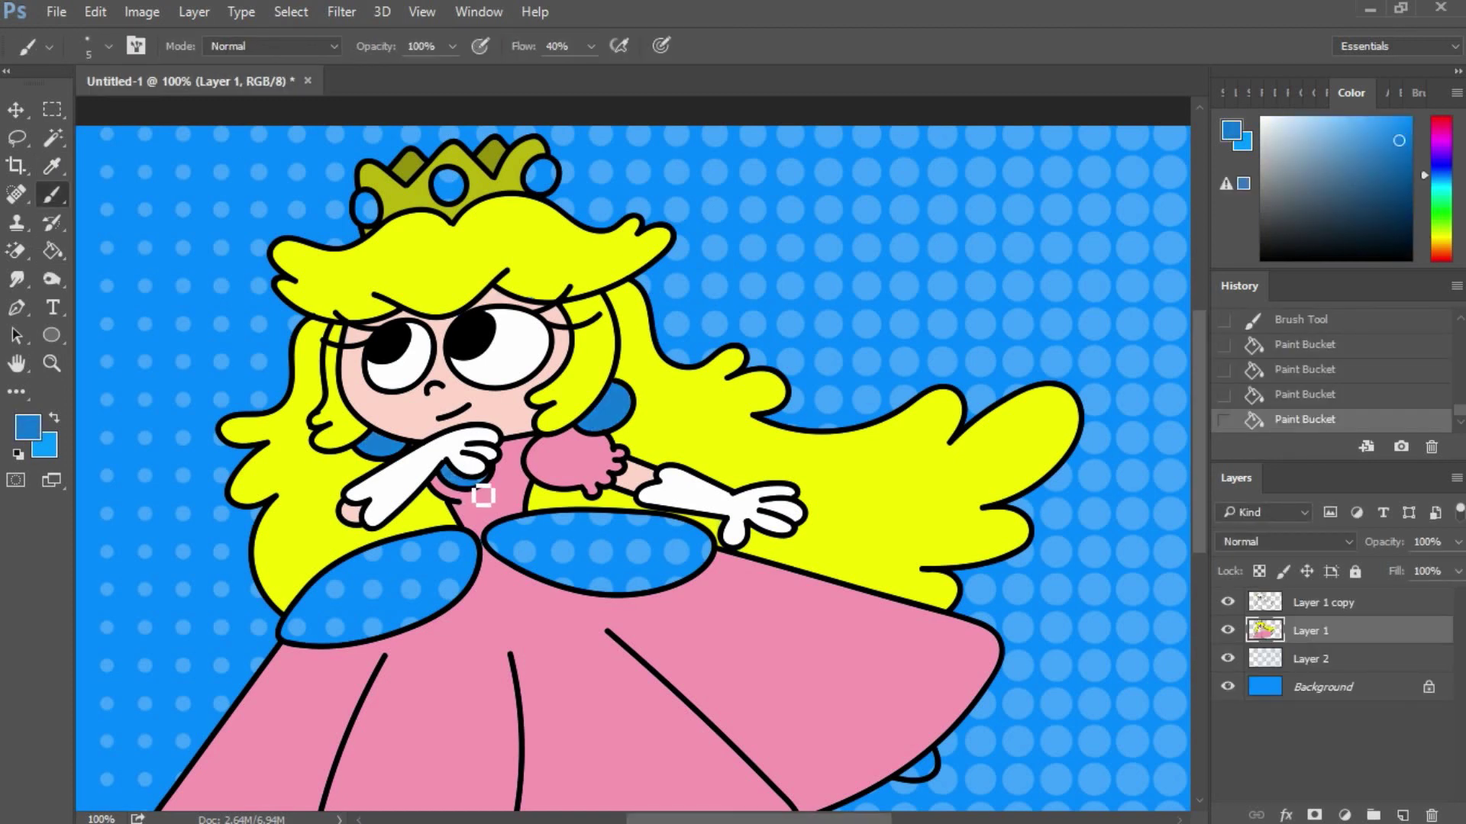
key("g")
left_click(458, 197)
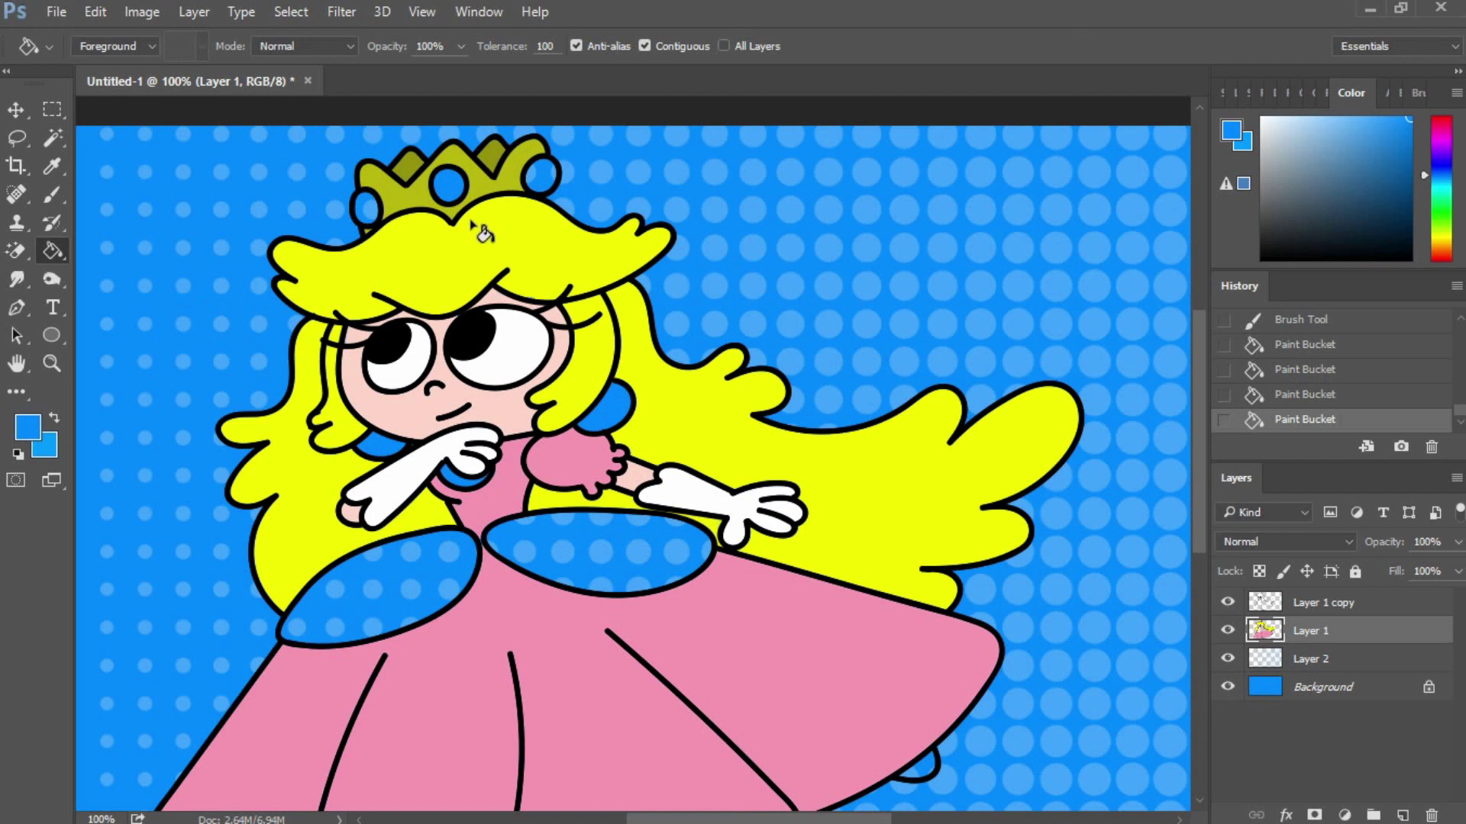
Step: Paint a dark yellow rim around the brooch and white highlights on both earrings
left_click(474, 187, "alt")
key("b")
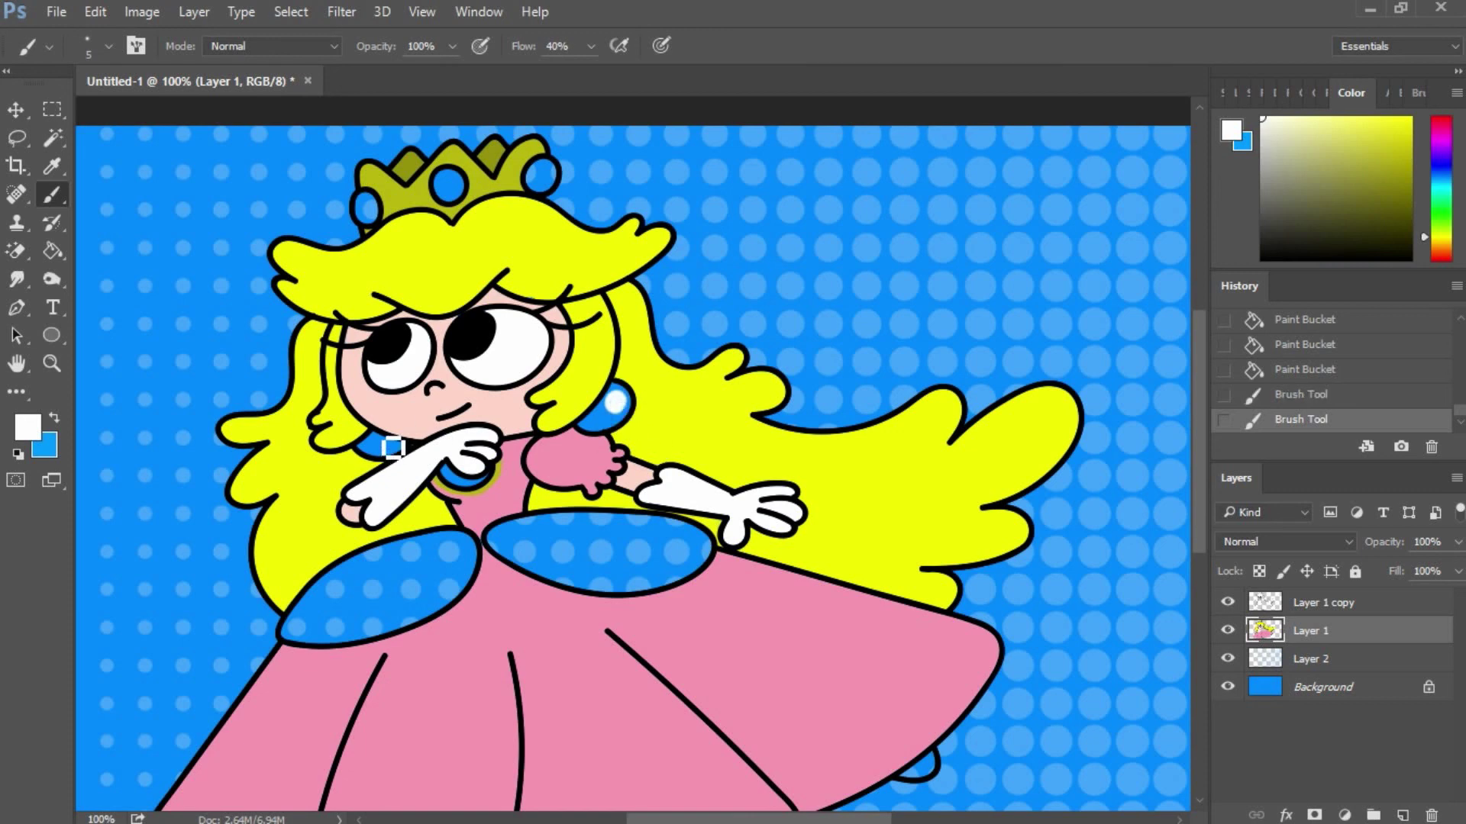
left_click(392, 449)
Step: Choose bright red and fill the crown's two outer gems and both shoe tips
left_click(1408, 119)
key("g")
left_click(373, 213)
left_click(541, 175)
scroll(633, 458, "down", 2)
left_click(920, 683)
left_click(647, 805)
Step: Paint small white highlights on the crown's red and blue gems
scroll(634, 458, "up", 3)
left_click(50, 204)
left_click(367, 248)
left_click(543, 217)
Step: Shade the crown in dark olive around the gems and along the band between them with the Brush
key("i")
left_click(488, 200)
key("b")
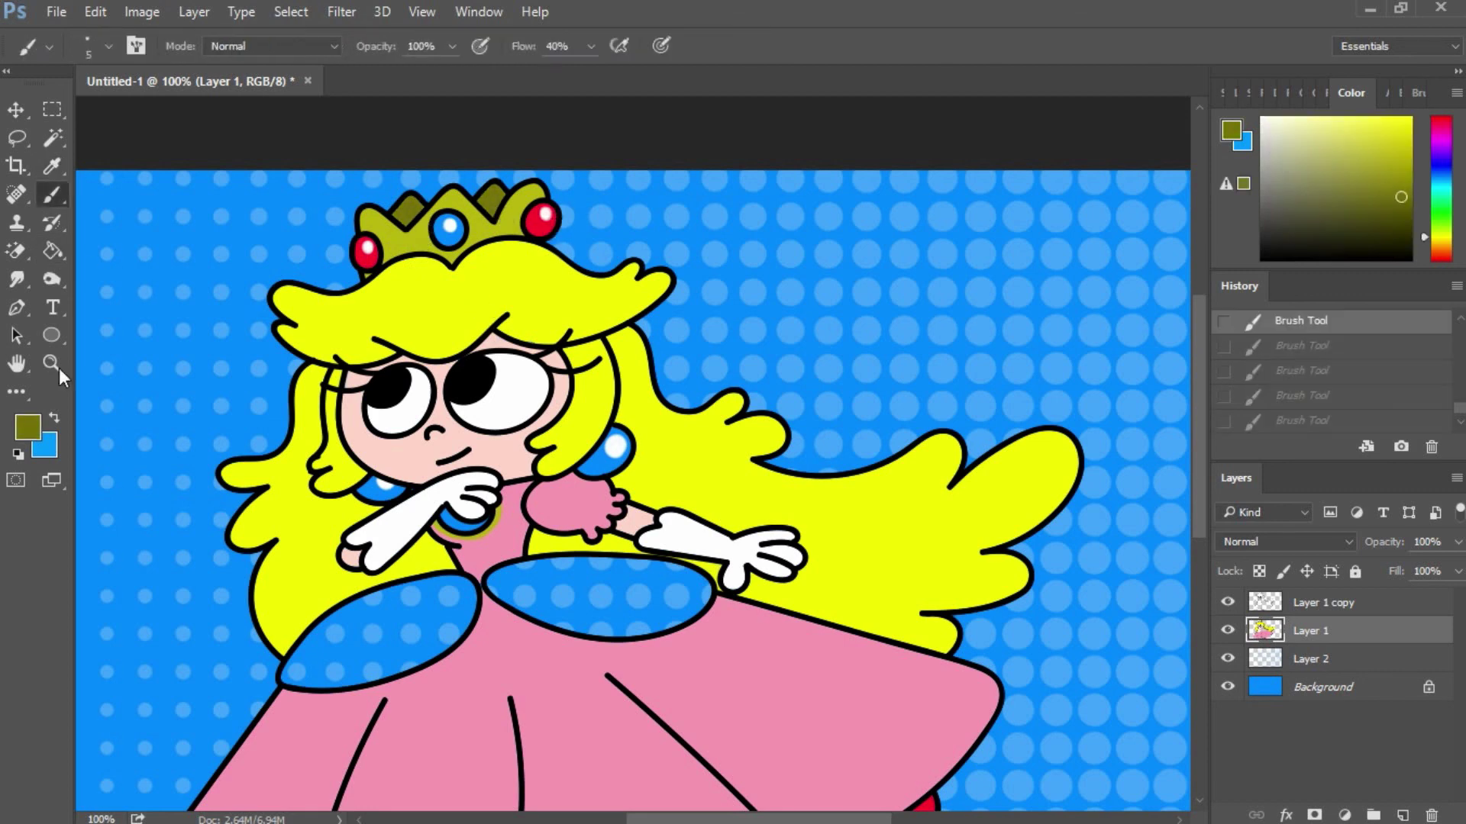
key("ctrl+plus")
left_click(284, 278)
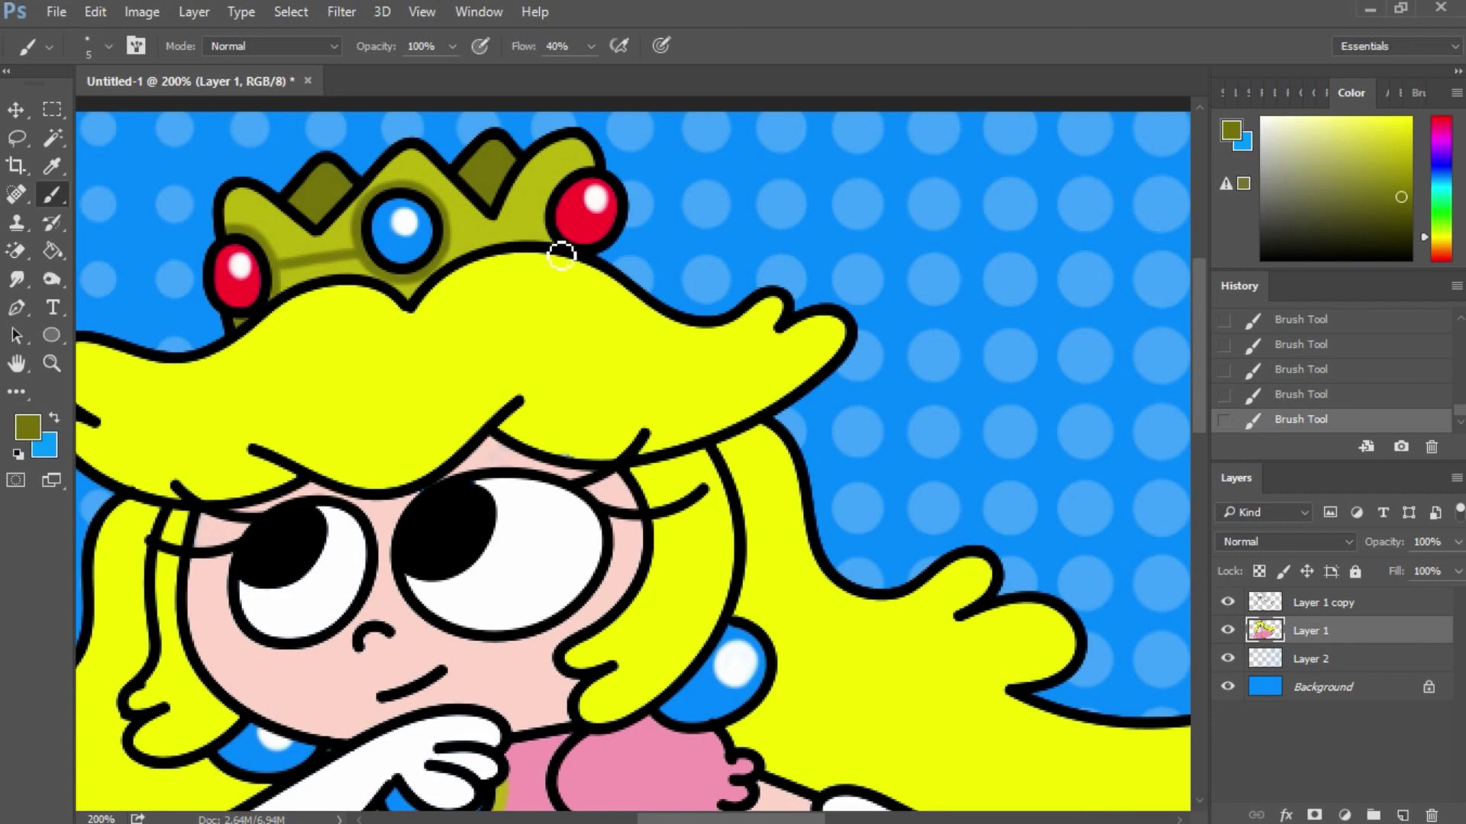
key("ctrl+z")
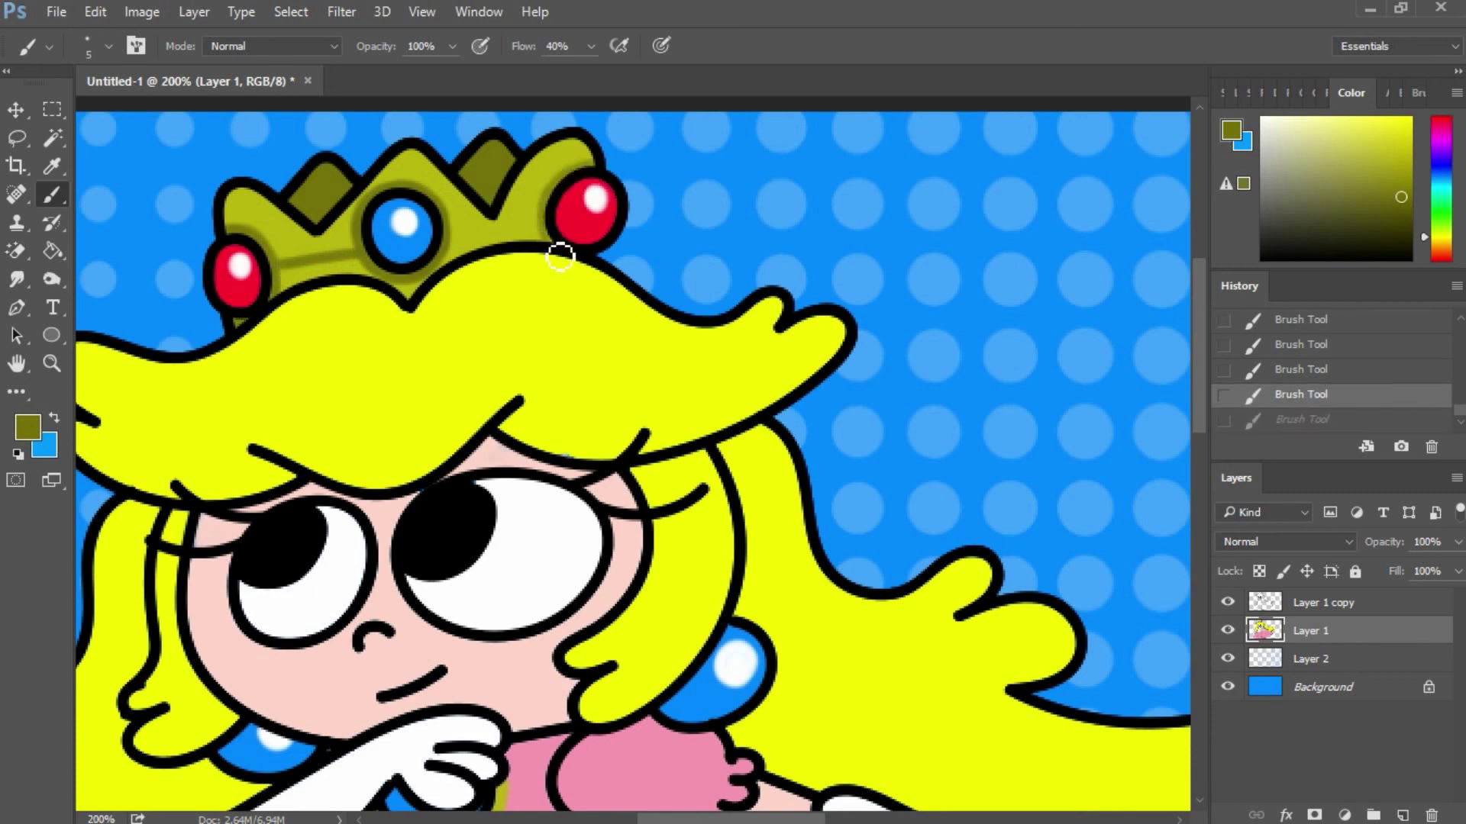
key("ctrl+shift+z")
Step: Sample the earring's blue and paint blue irises around the black pupils of both eyes
left_click(455, 336, "alt")
scroll(94, 229, "down", 3)
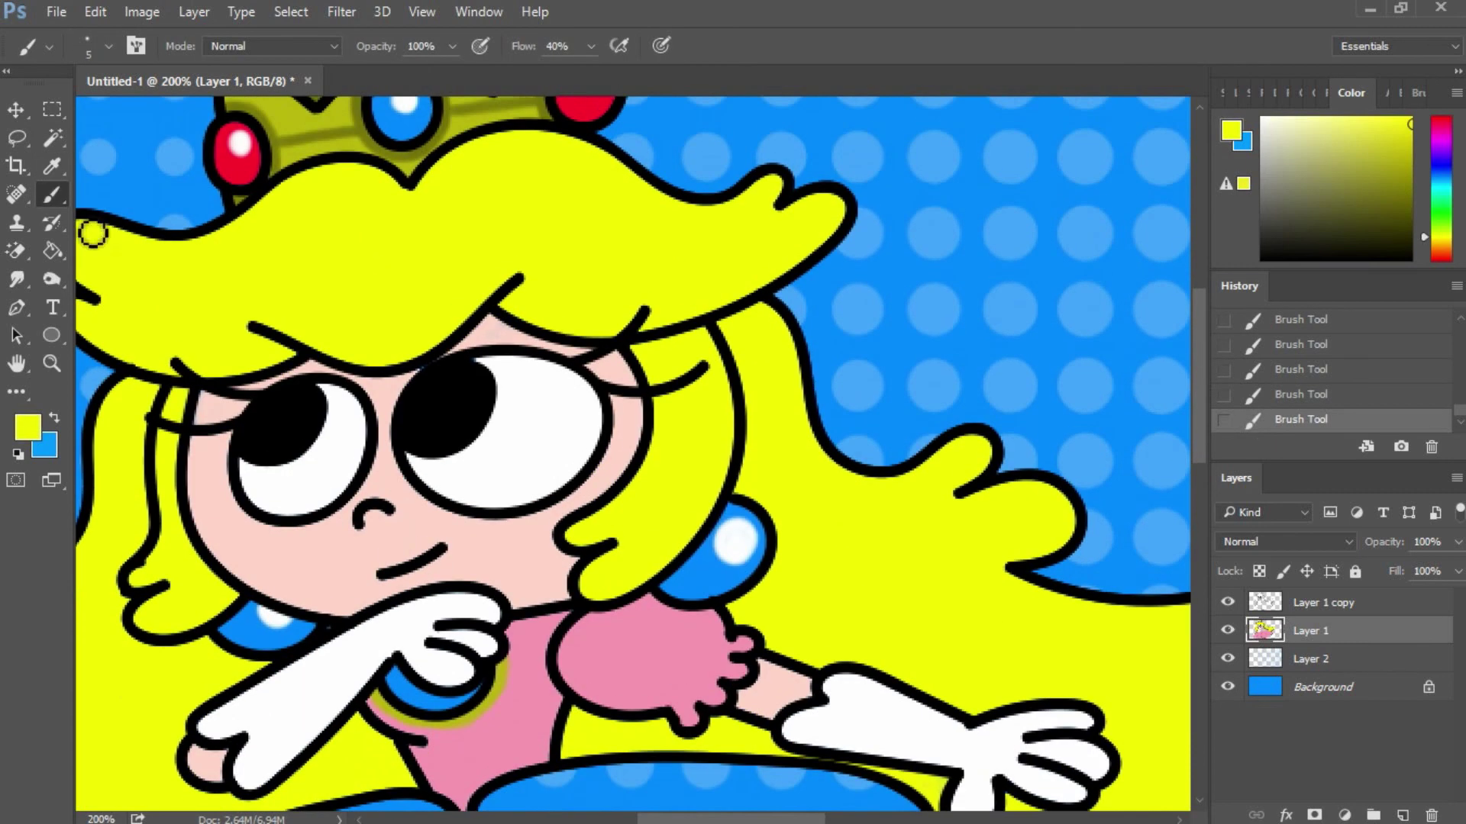
left_click(439, 374, "alt")
left_click(264, 630, "alt")
mouse_move(328, 397)
left_mouse_down()
mouse_move(263, 488)
mouse_move(284, 493)
left_mouse_up()
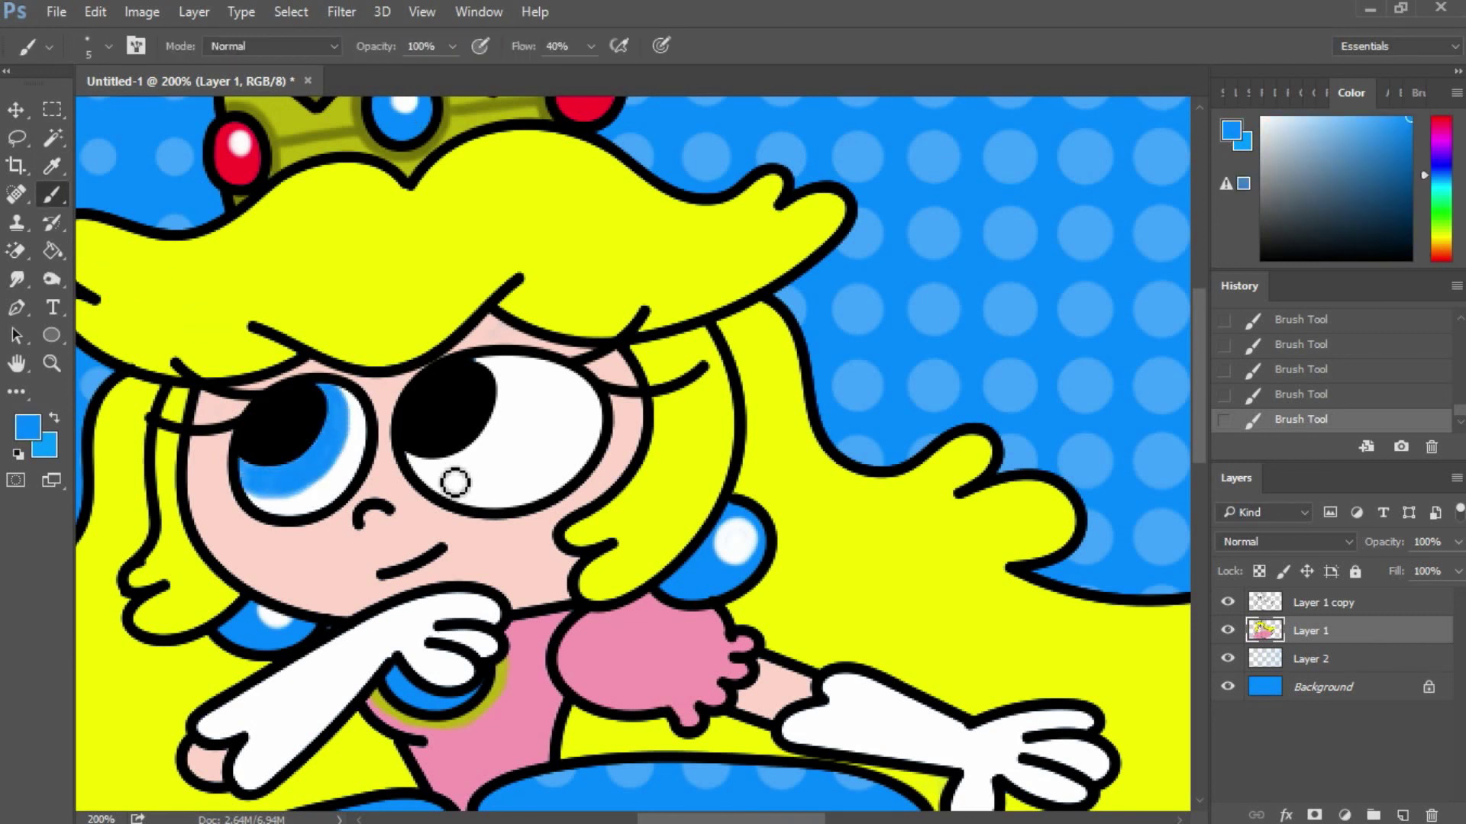
left_click_drag(515, 429, 506, 439)
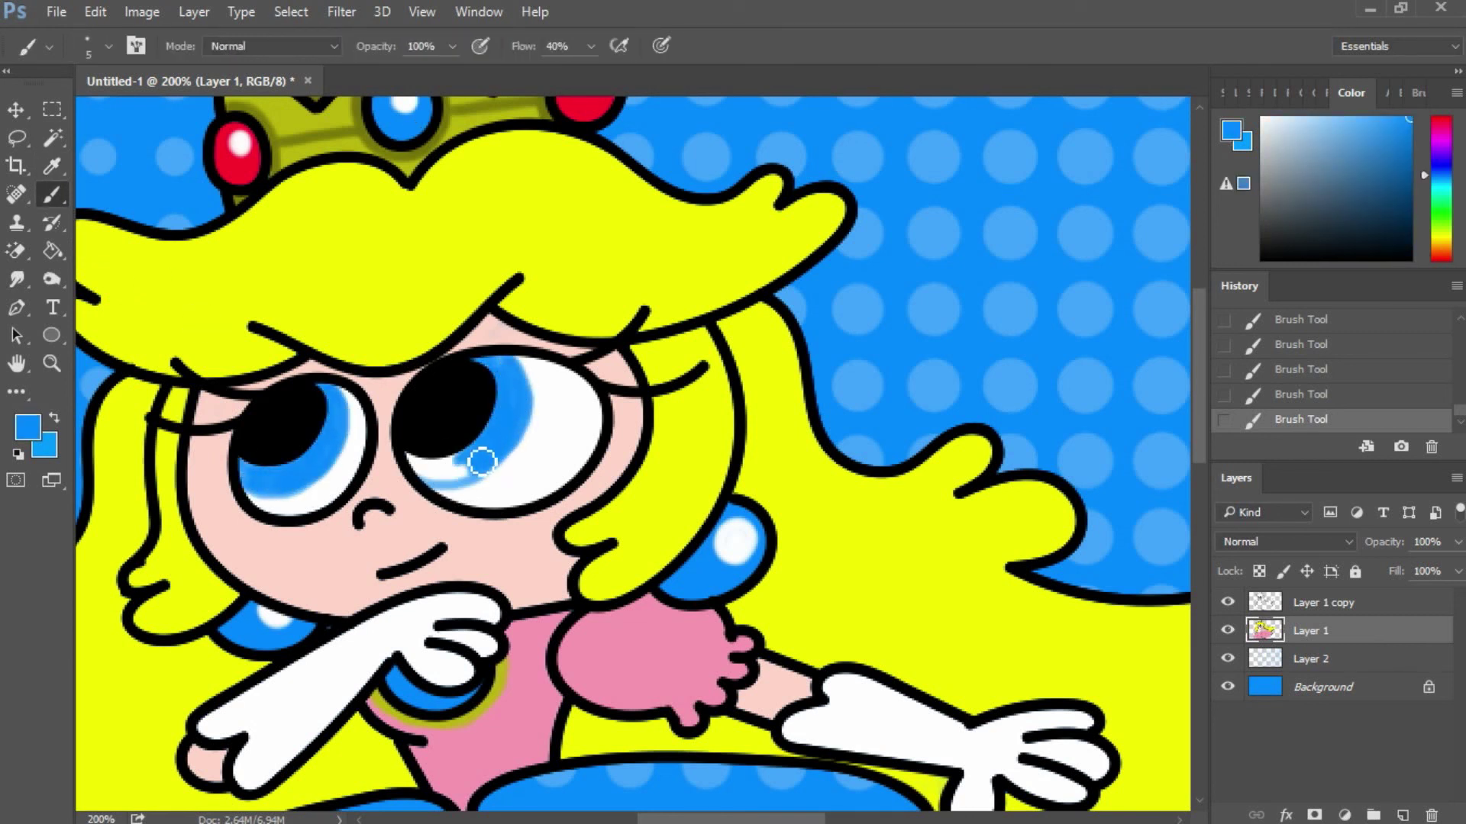
left_click_drag(479, 491, 428, 465)
Step: Paint white round highlights over the pupils and irises of both eyes on Layer 1 copy
key("alt+bracketright")
left_click(504, 458, "alt")
left_click_drag(521, 396, 502, 392)
mouse_move(319, 439)
left_mouse_down()
mouse_move(354, 418)
mouse_move(354, 449)
left_mouse_up()
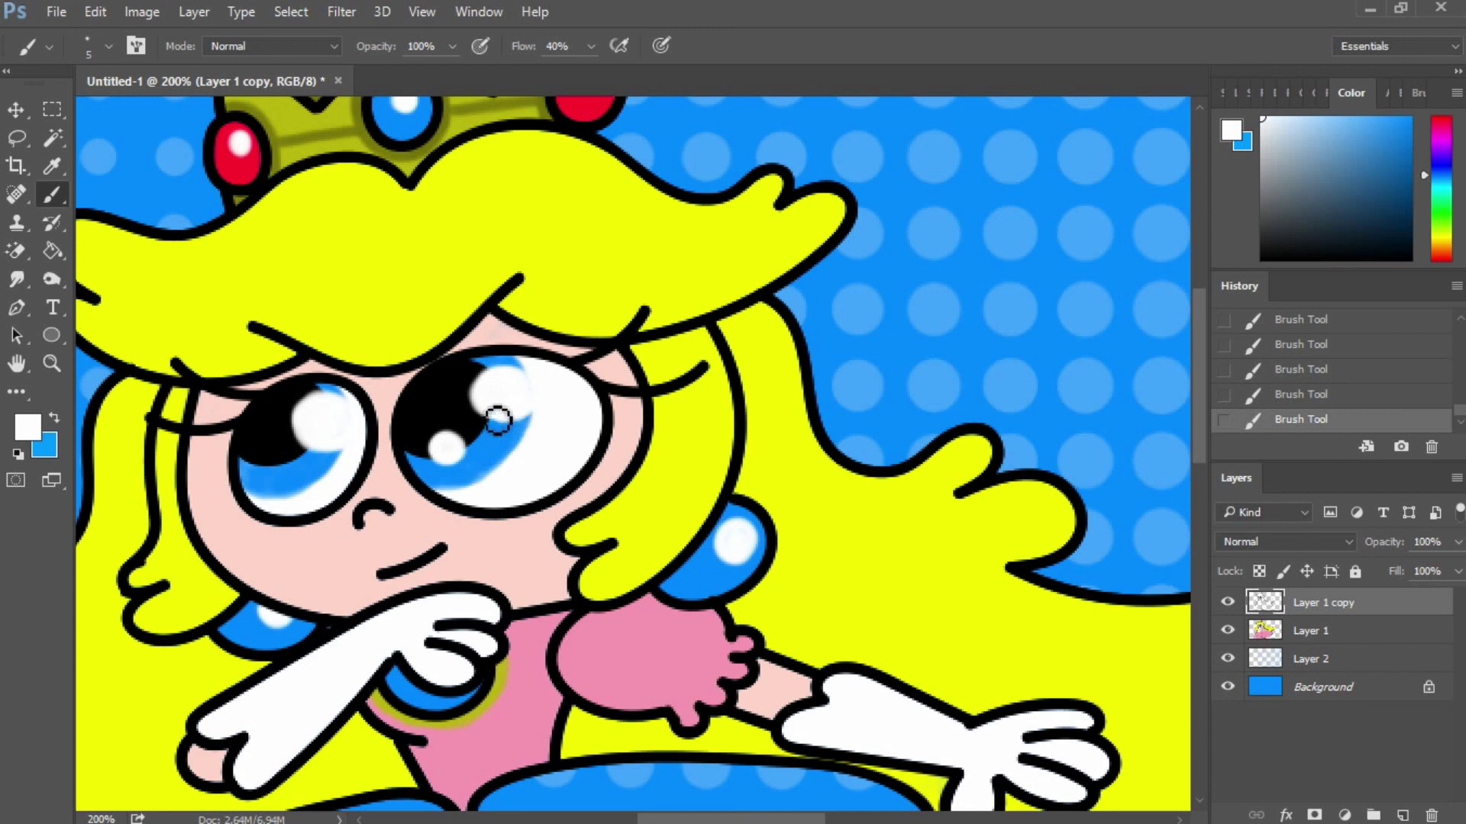
Step: Sample a darker pink and shade the dress's neckline on Layer 1 with the Brush
left_click(1289, 641)
scroll(633, 458, "down", 3)
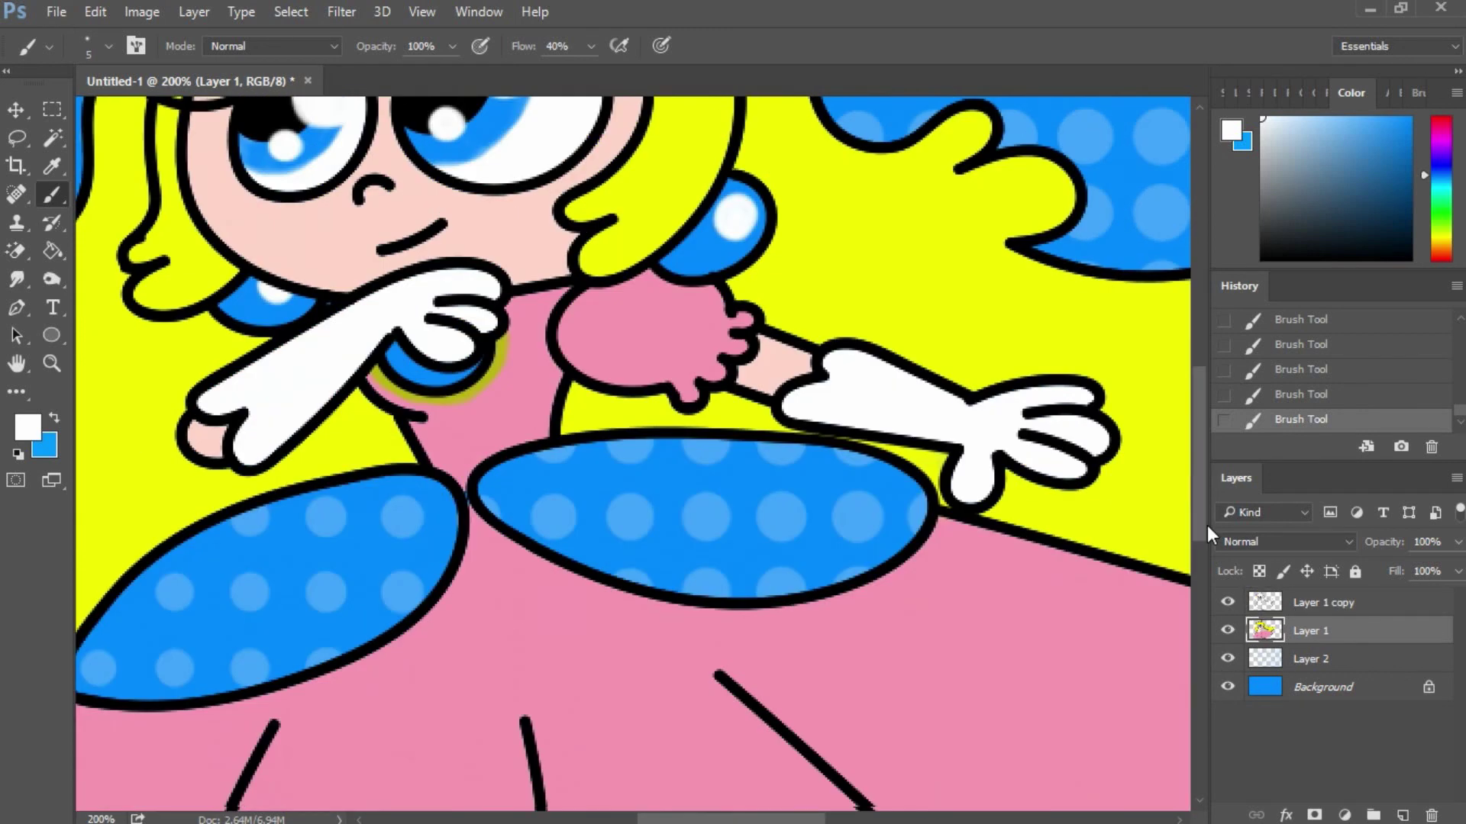
key("i")
left_click(649, 535)
key("b")
left_click_drag(515, 497, 550, 500)
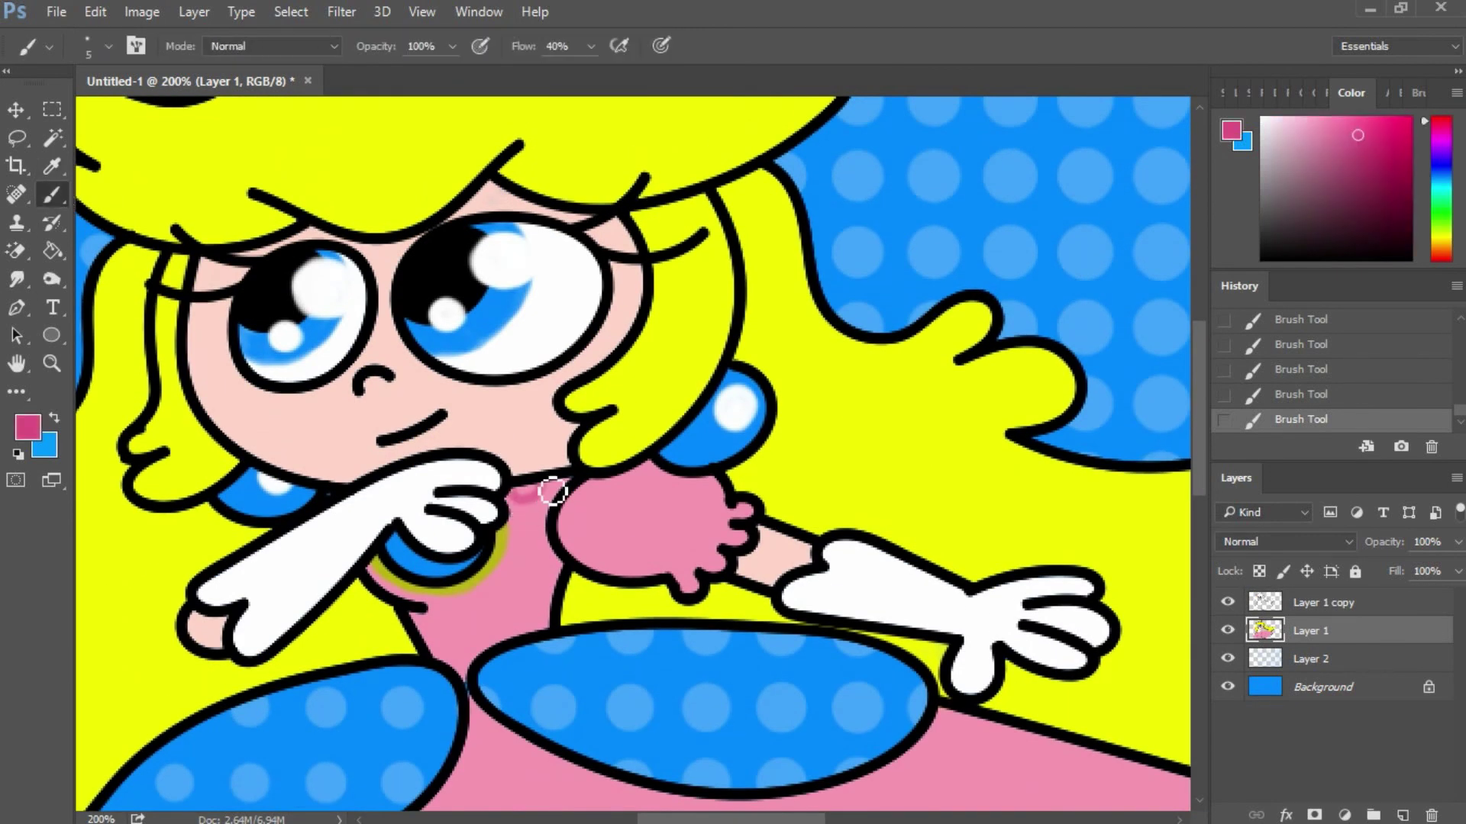
Step: Fill both rounded overskirt panels at the waist with dark pink and touch up the dress between them in lighter pink
key("g")
left_click(855, 706)
left_click(344, 732)
key("b")
left_click_drag(469, 686, 492, 722)
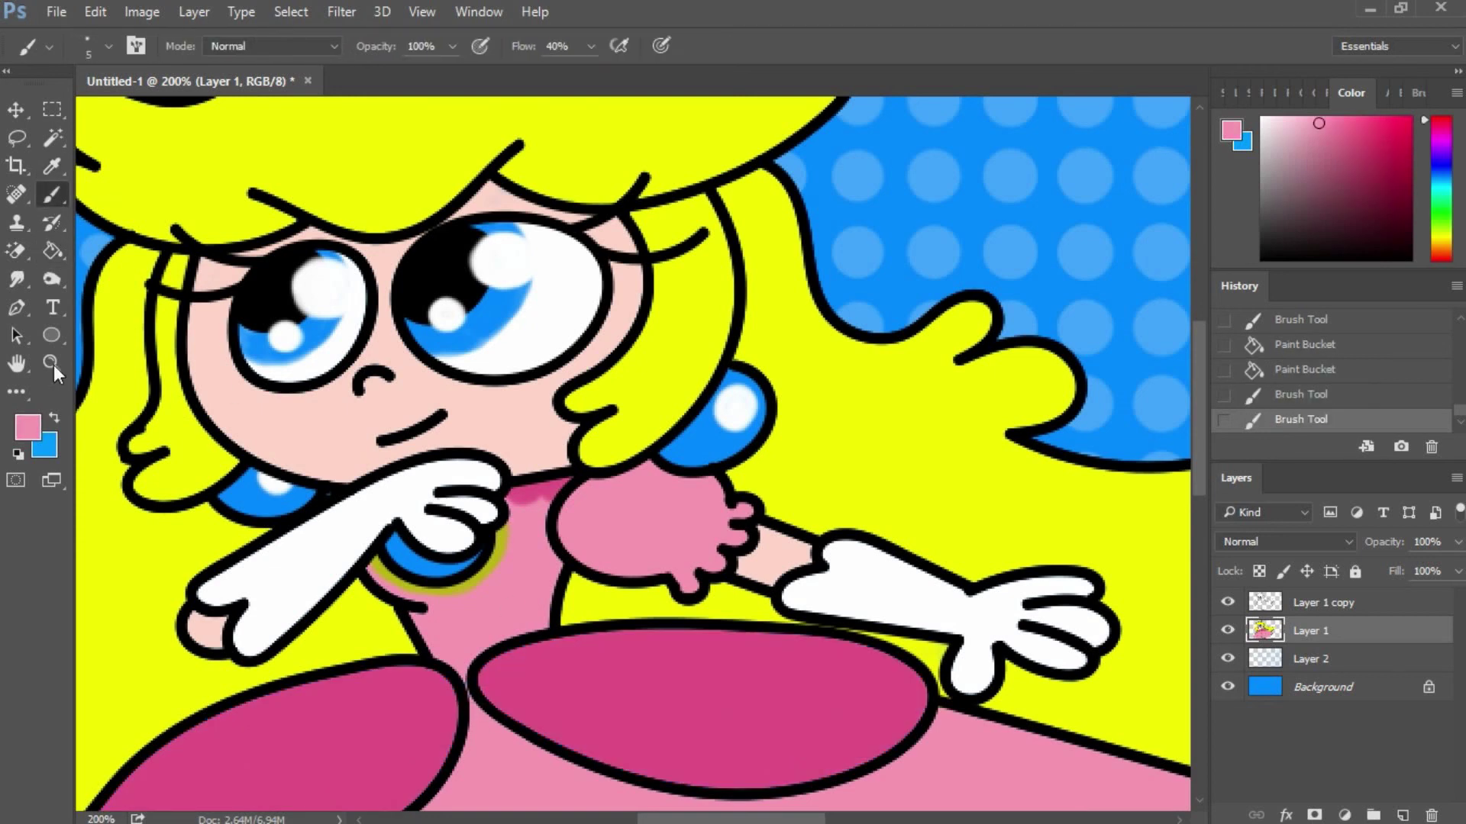
Step: Try to brush a dark pink hem line across the skirt's lower left part and fill the area below it
key("z")
left_click(744, 786, "alt")
left_click(744, 786, "alt")
left_click(504, 640)
key("i")
key("b")
left_click_drag(245, 644, 349, 655)
key("g")
left_click(348, 736)
key("ctrl+z")
Step: Paint a scalloped dark pink hem along the two leftmost skirt panels with an 18 px brush
left_click(52, 363)
left_click(401, 595)
key("b")
right_click(507, 343)
mouse_move(271, 584)
left_mouse_down()
mouse_move(221, 601)
mouse_move(287, 596)
mouse_move(363, 680)
mouse_move(301, 723)
mouse_move(399, 722)
mouse_move(304, 642)
left_mouse_up()
mouse_move(508, 637)
left_mouse_down()
mouse_move(844, 662)
mouse_move(809, 647)
mouse_move(567, 745)
mouse_move(787, 768)
mouse_move(733, 761)
mouse_move(620, 687)
mouse_move(504, 703)
mouse_move(566, 749)
left_mouse_up()
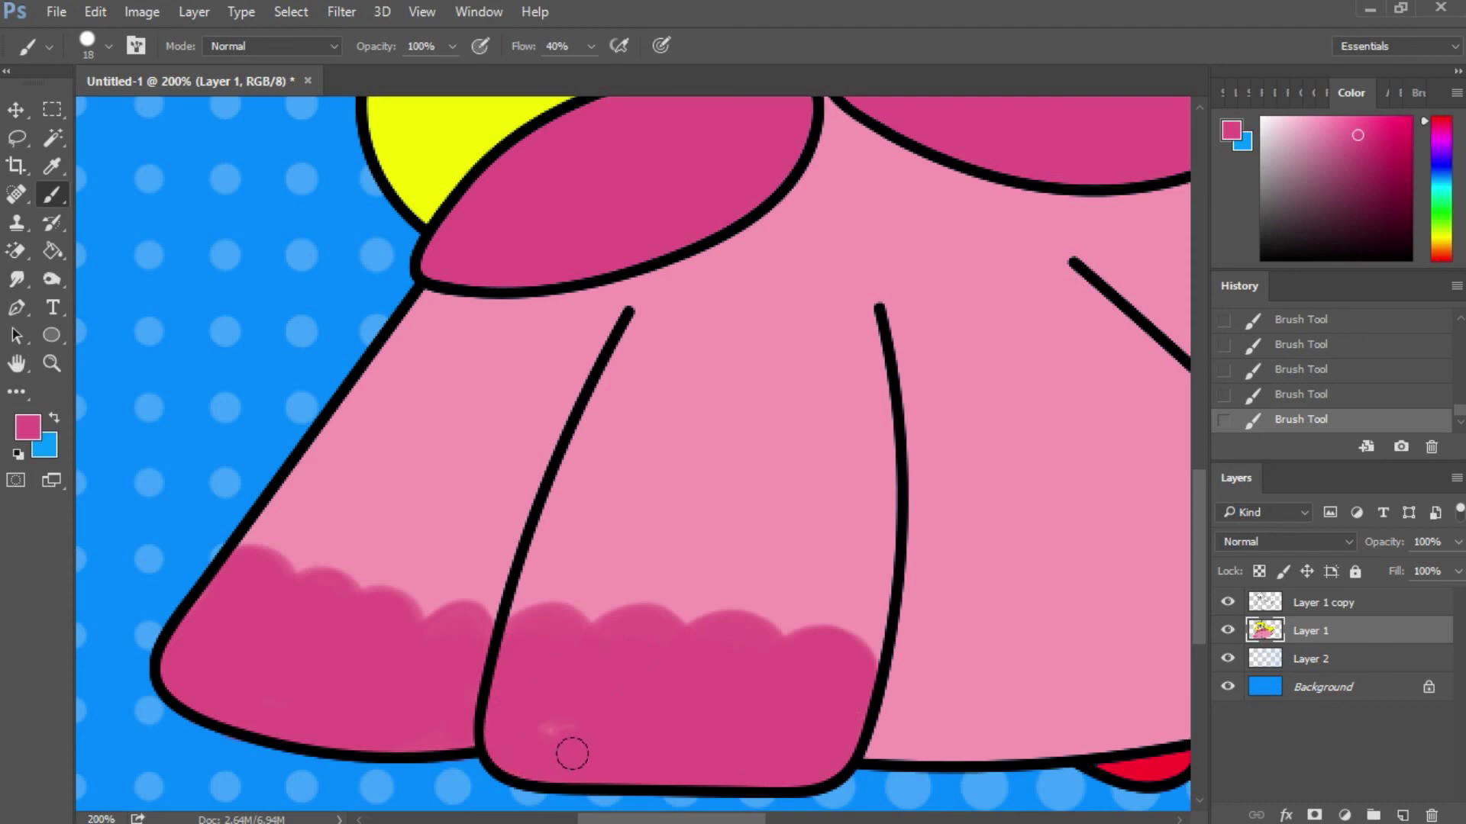
Step: Continue the scalloped dark pink hem across the remaining skirt panels to the skirt's right corner
scroll(566, 749, "right", 5)
mouse_move(461, 710)
left_mouse_down()
mouse_move(857, 625)
mouse_move(825, 697)
mouse_move(507, 739)
mouse_move(615, 690)
mouse_move(964, 627)
left_mouse_up()
scroll(964, 627, "right", 5)
mouse_move(427, 546)
left_mouse_down()
mouse_move(609, 448)
mouse_move(845, 278)
mouse_move(785, 337)
mouse_move(658, 400)
mouse_move(448, 597)
mouse_move(726, 475)
left_mouse_up()
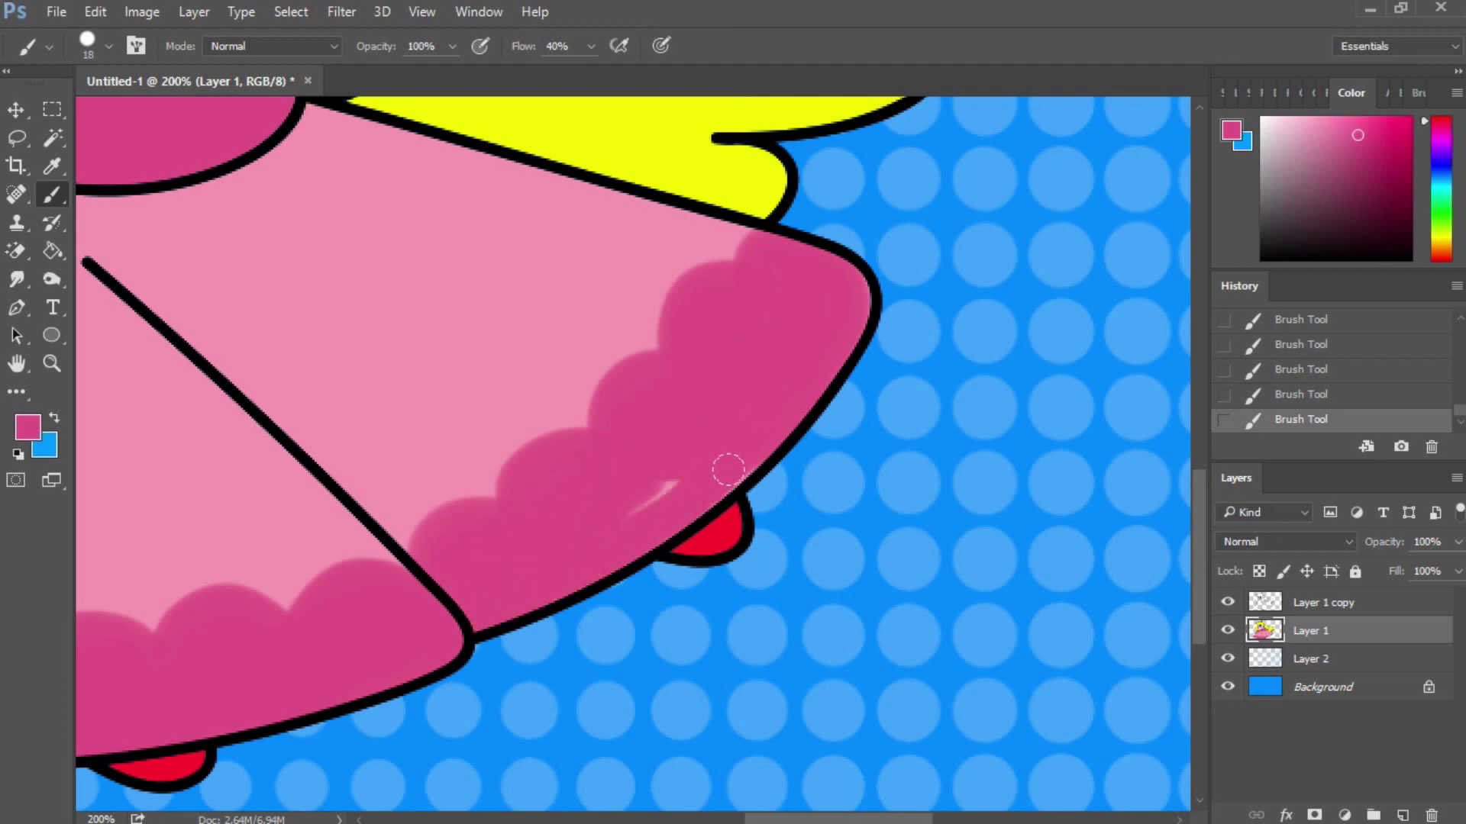
Step: Merge the line-art layer, Layer 1 copy, down into Layer 1
key("z")
left_click(706, 809, "alt")
left_click(705, 809, "alt")
right_click(1332, 603)
left_click(1057, 760)
Step: Nudge the merged character down and scale it to about 97.58% width and 98.32% height
key("ctrl+t")
key("Return")
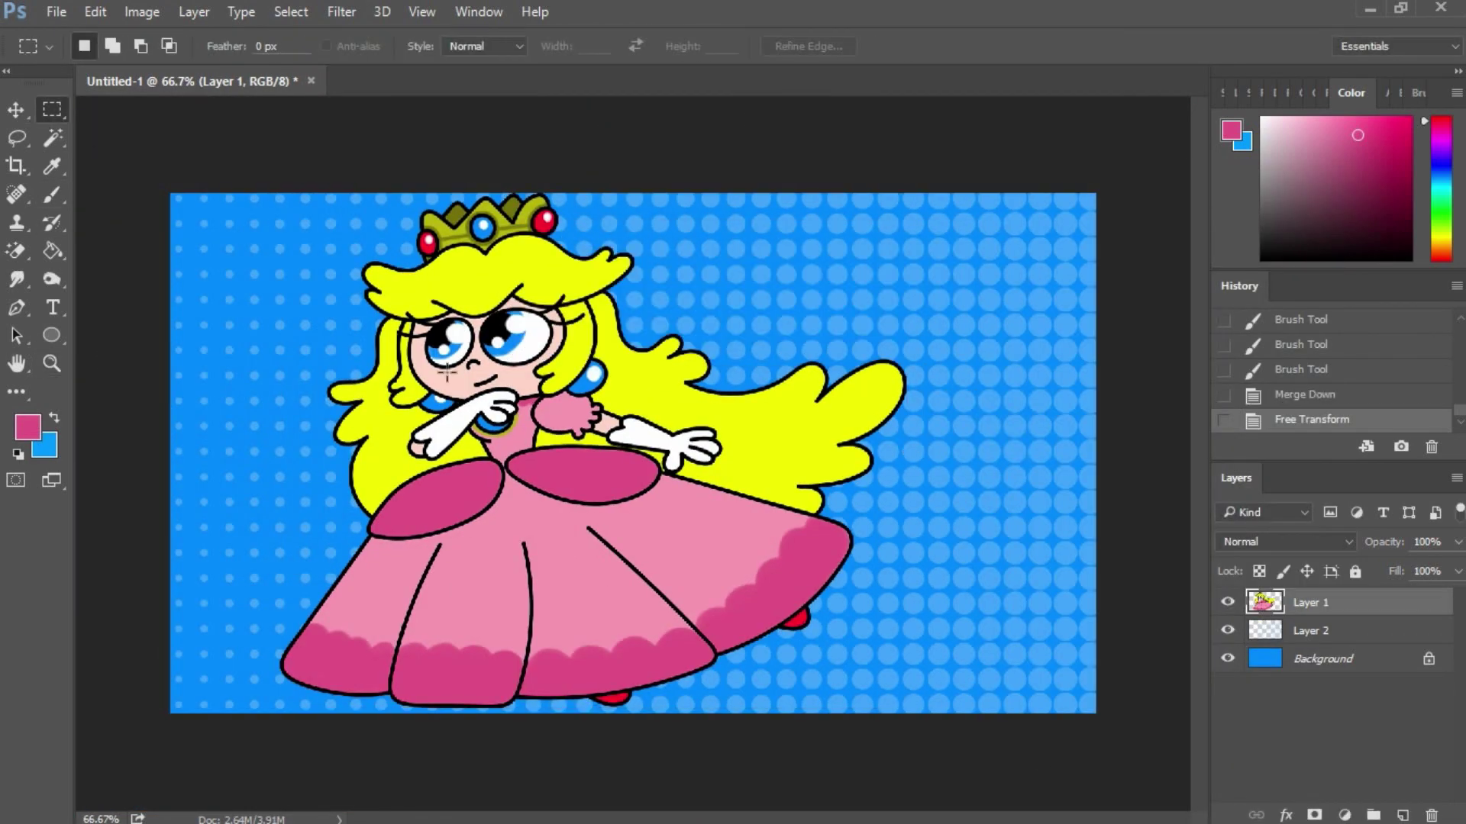
key("v")
key("Down")
key("ctrl+t")
left_click_drag(907, 194, 891, 197)
key("v")
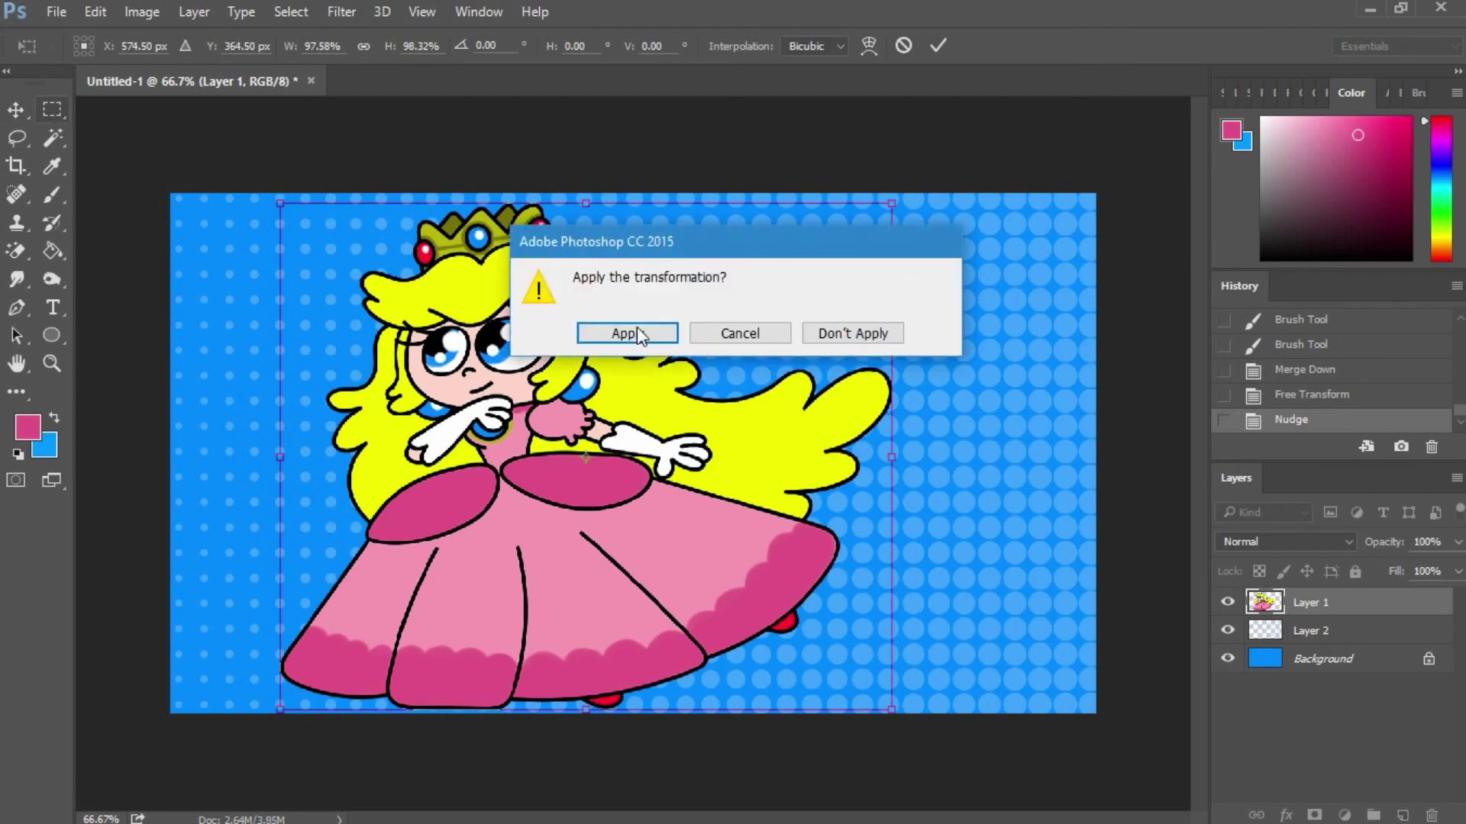
key("Return")
Step: Reduce the character's height to 97.72%, narrow its width slightly and nudge it upward
key("Up")
key("ctrl+t")
left_click_drag(892, 450, 870, 458)
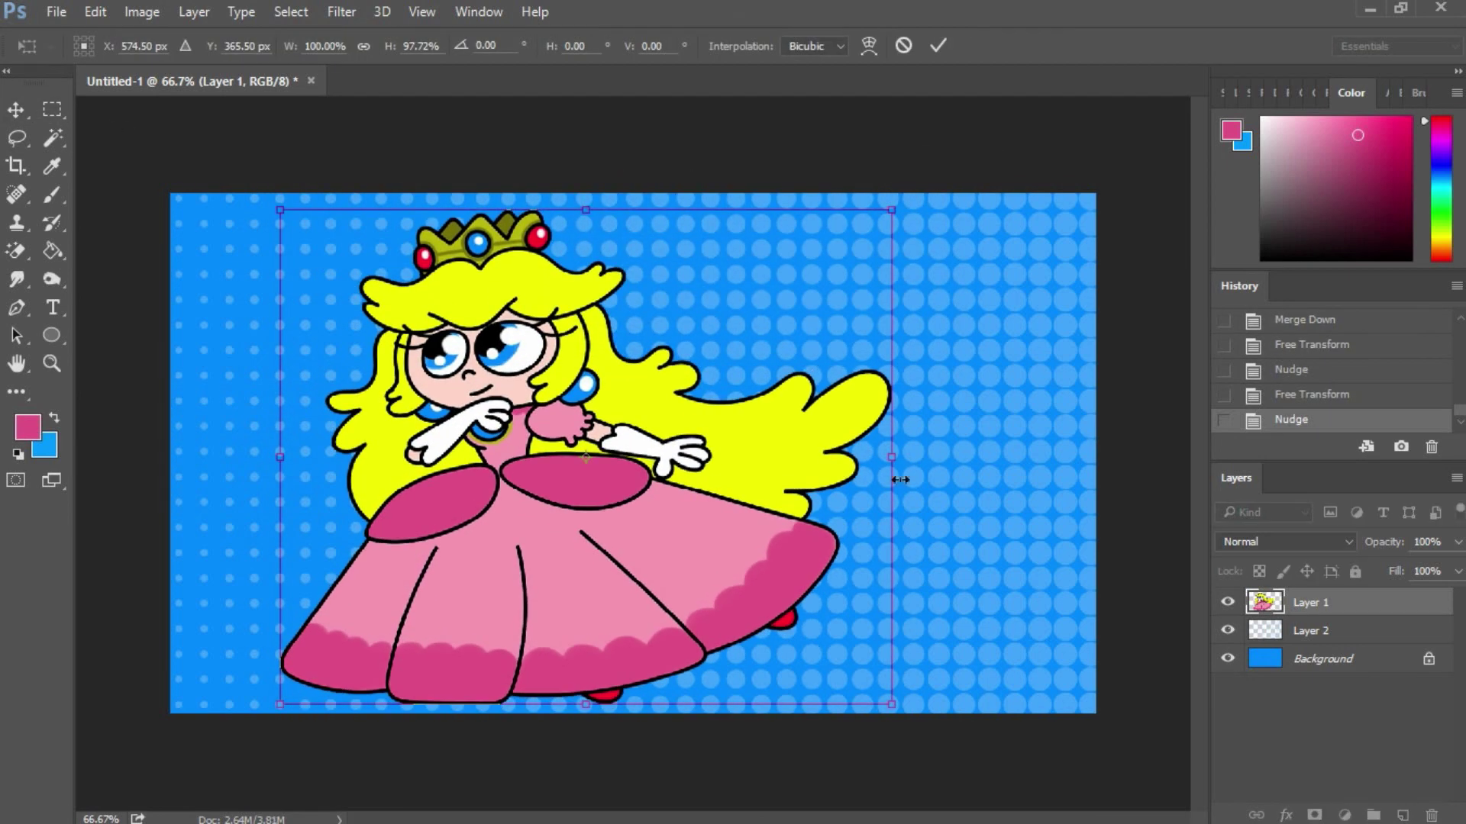
key("v")
left_click(596, 336)
key("Up")
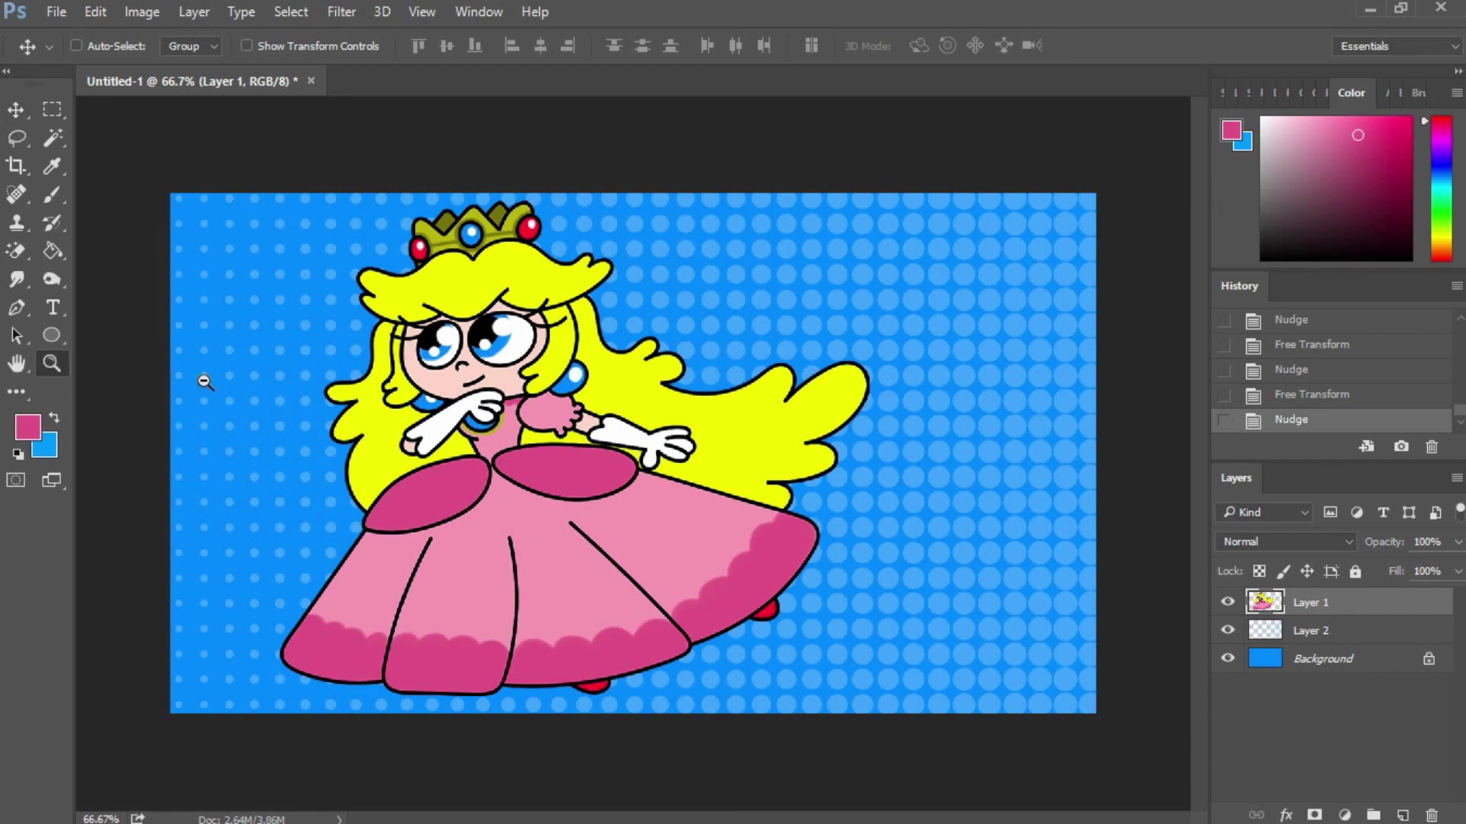
Step: Paint small pink lips with a 5 px brush and redraw the black mouth line over them
double_click(52, 363)
key("ctrl+plus")
key("b")
left_click(108, 46)
type("5")
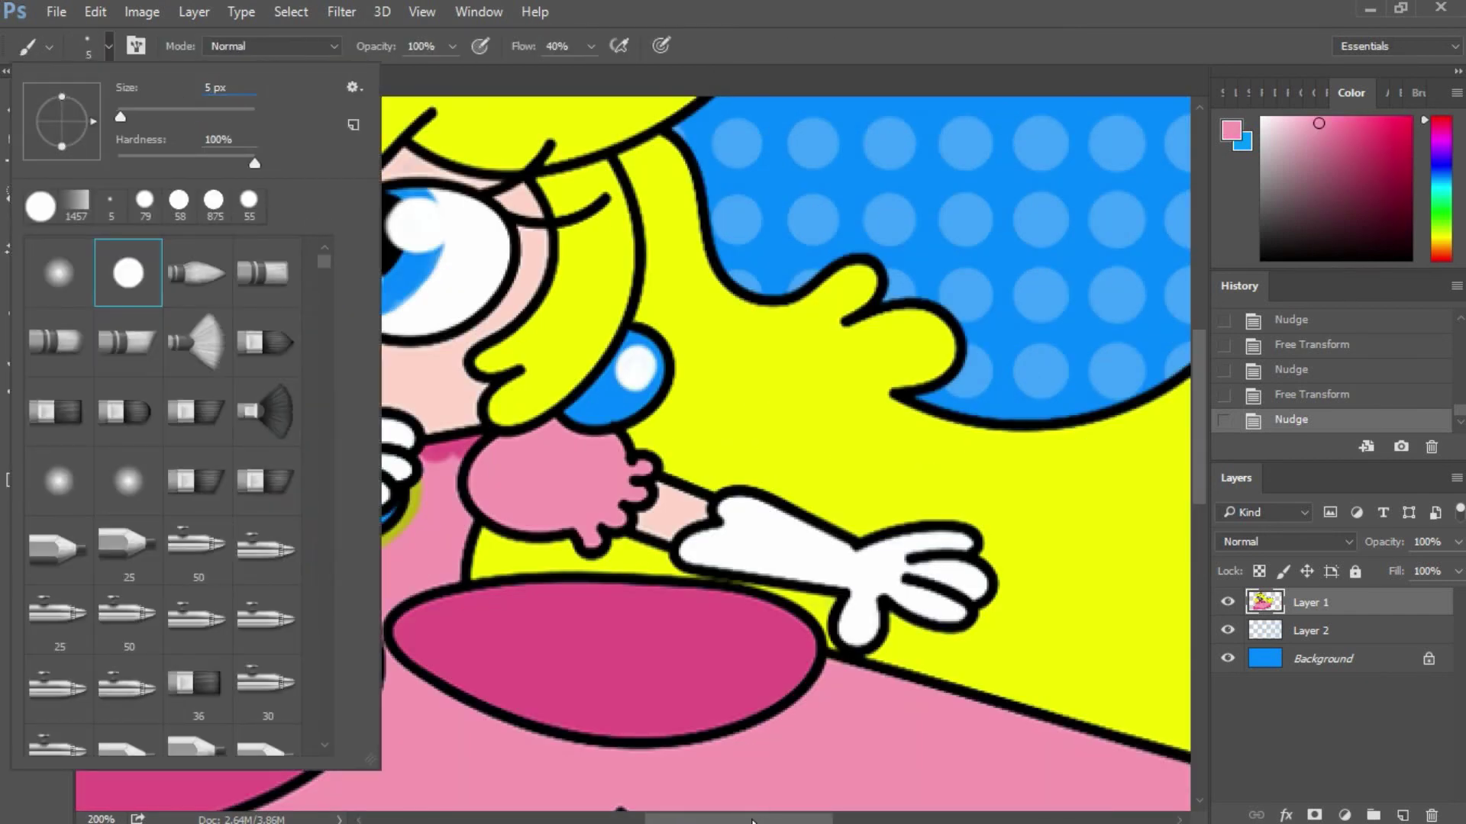
key("Return")
mouse_move(334, 390)
left_mouse_down()
mouse_move(371, 407)
mouse_move(328, 398)
left_mouse_up()
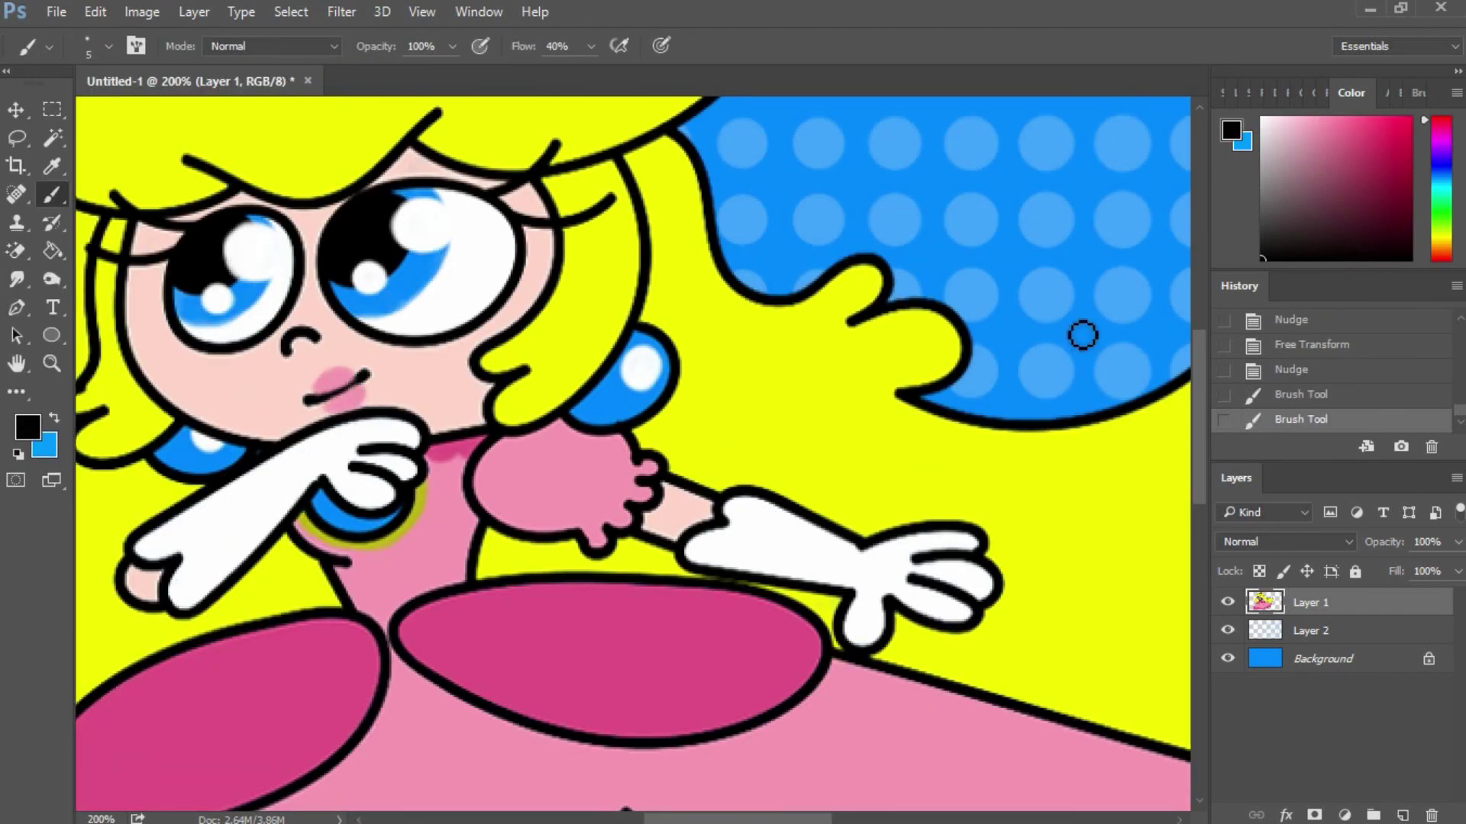
Step: Give Layer 1 a black outer glow with 100% opacity and 25% spread, and merge it into a new layer beneath
key("h")
key("ctrl+0")
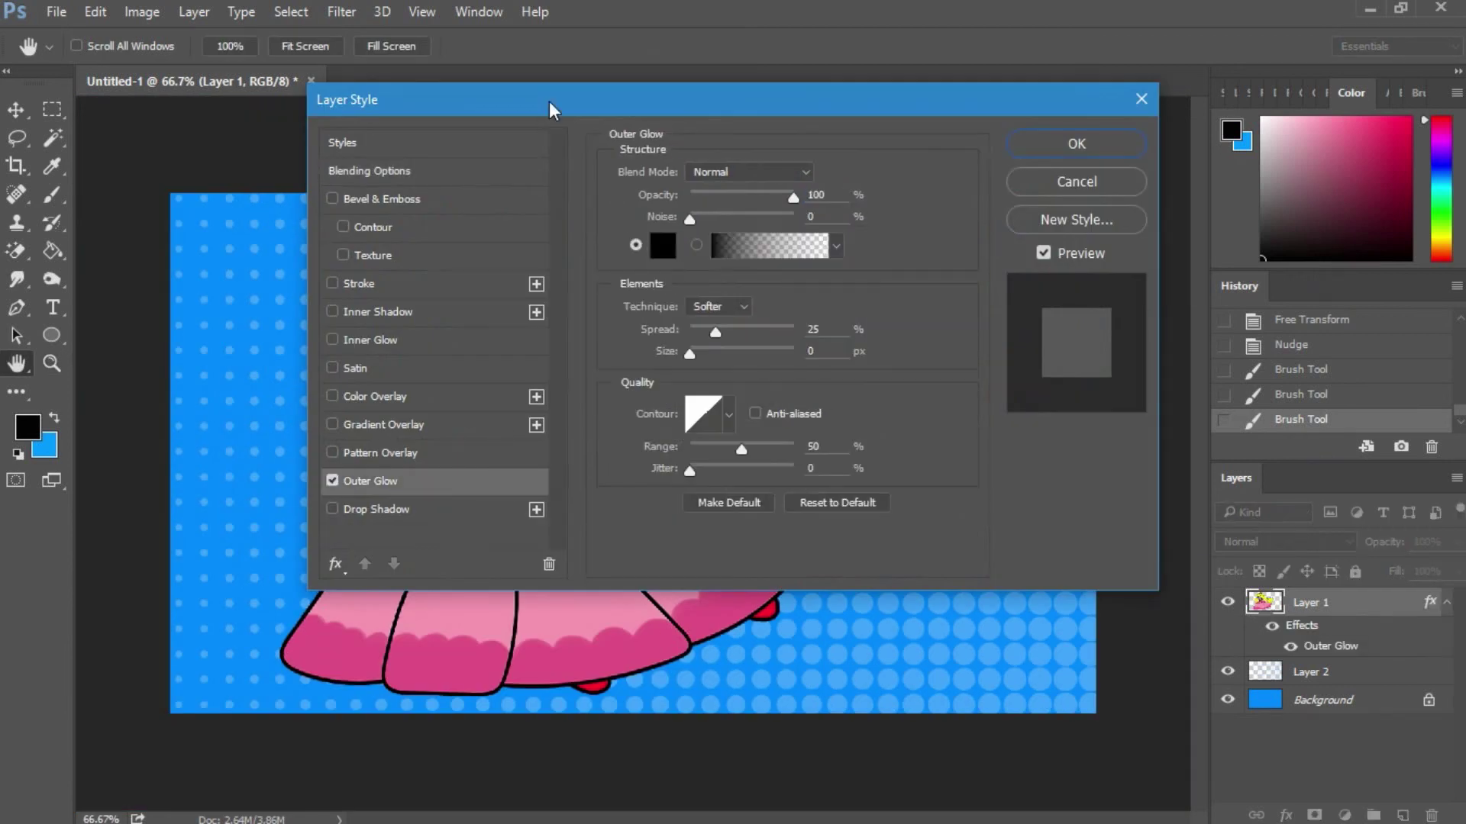
left_click_drag(534, 87, 728, 263)
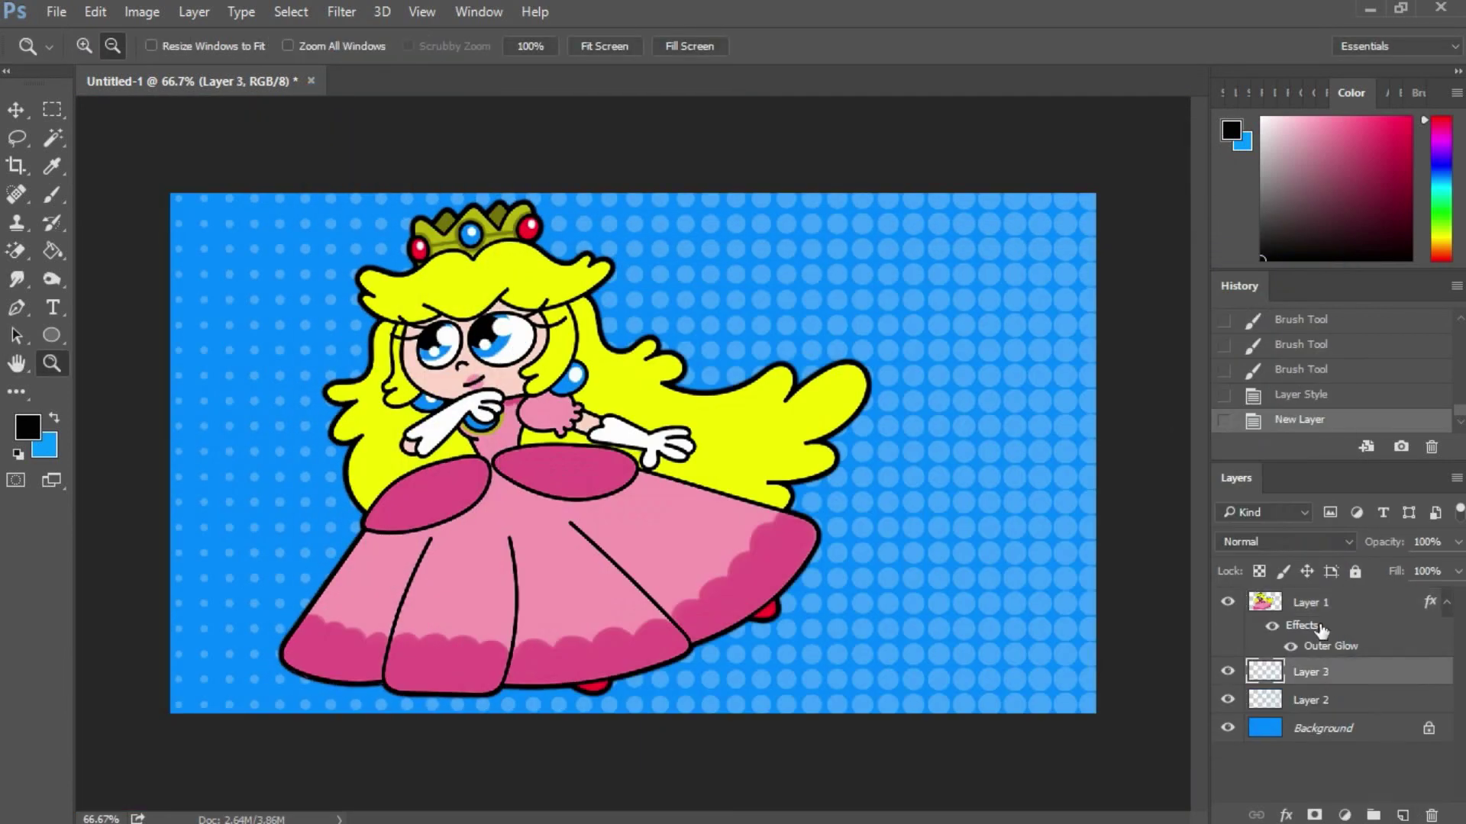
key("ctrl+e")
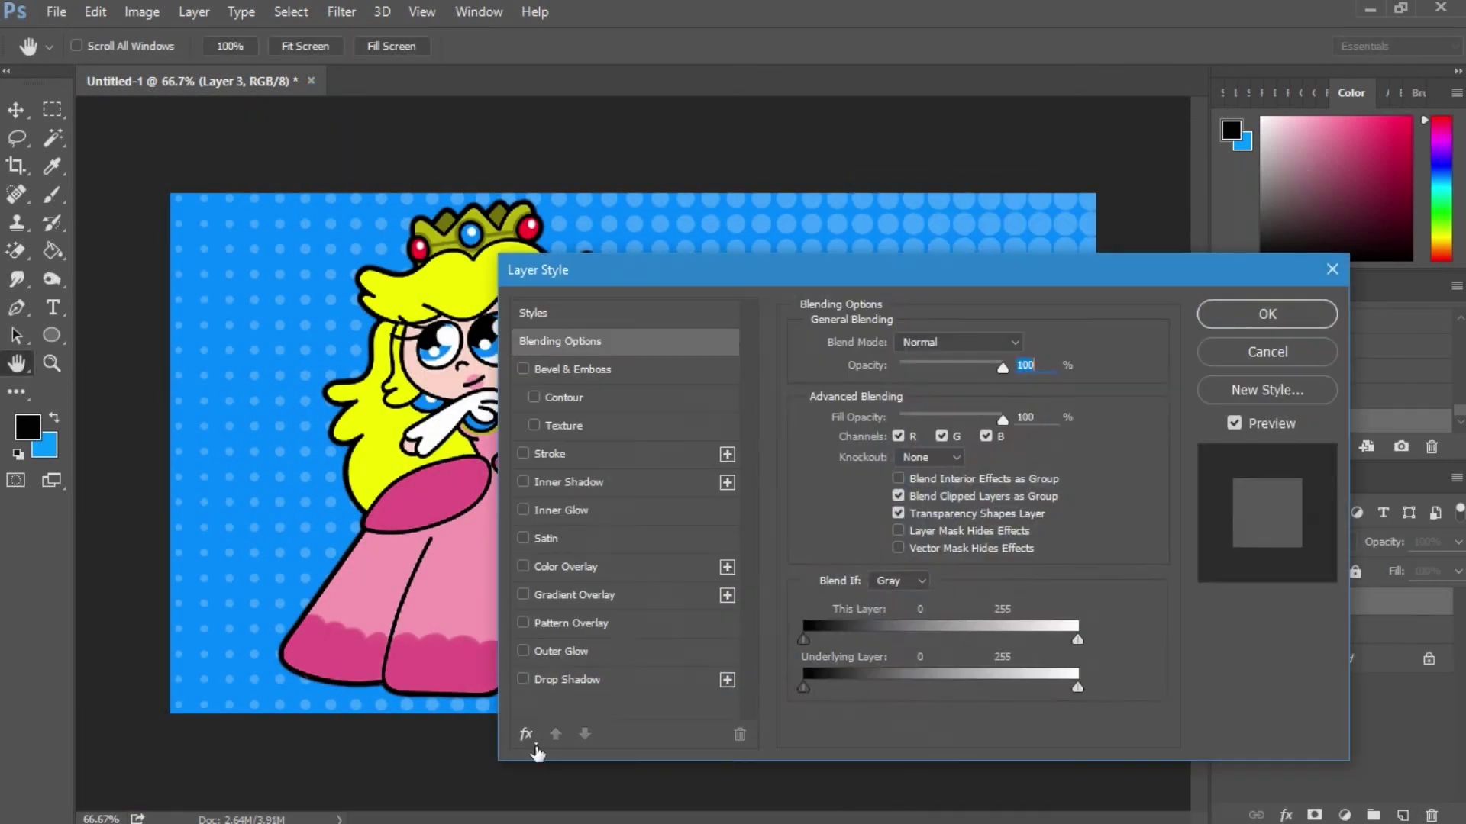
Step: Add a white outer glow around the character on the merged Layer 3
left_click(561, 651)
left_click(854, 416)
left_click(948, 174)
left_click_drag(906, 521, 882, 525)
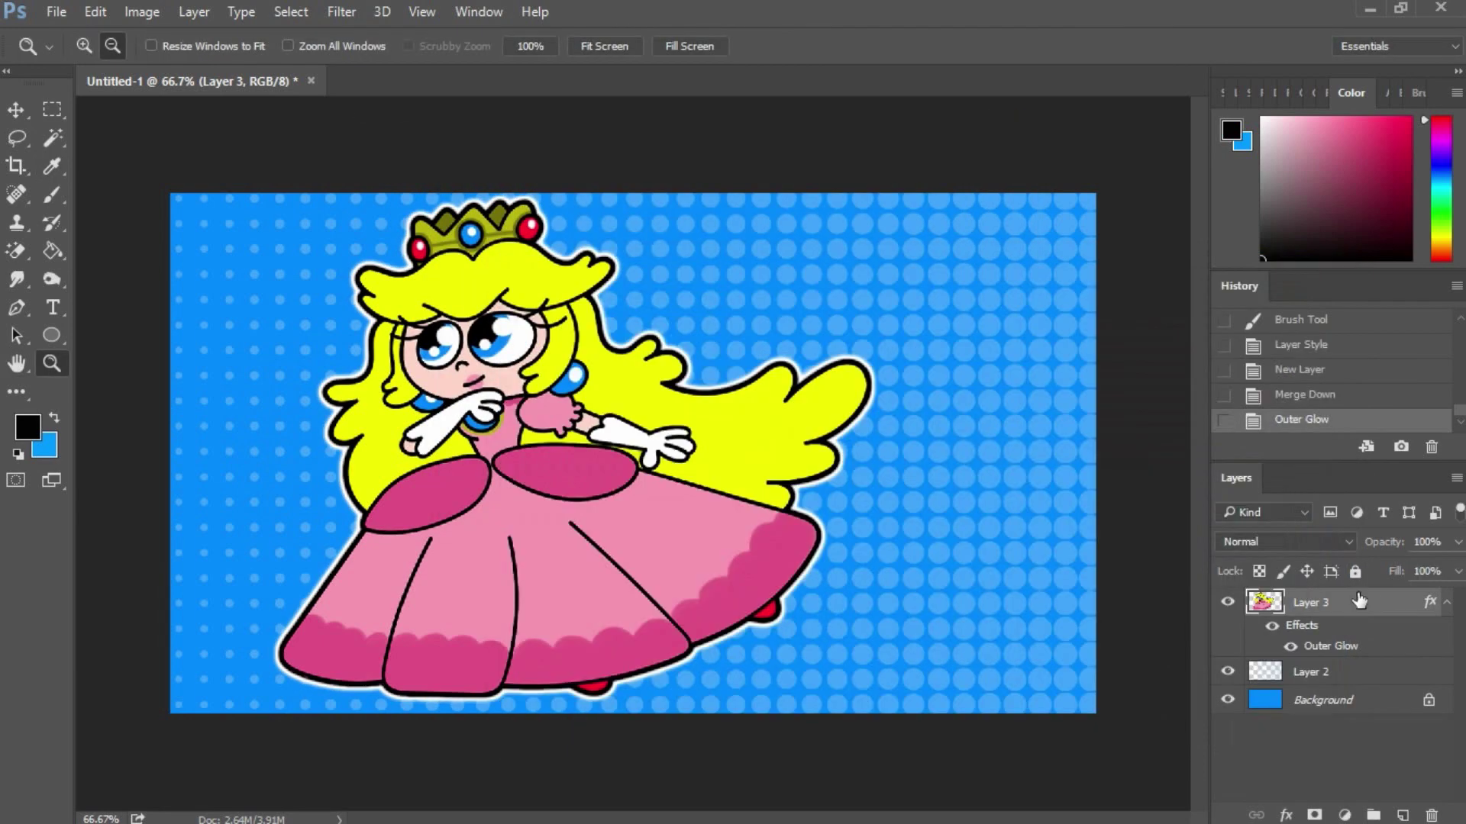